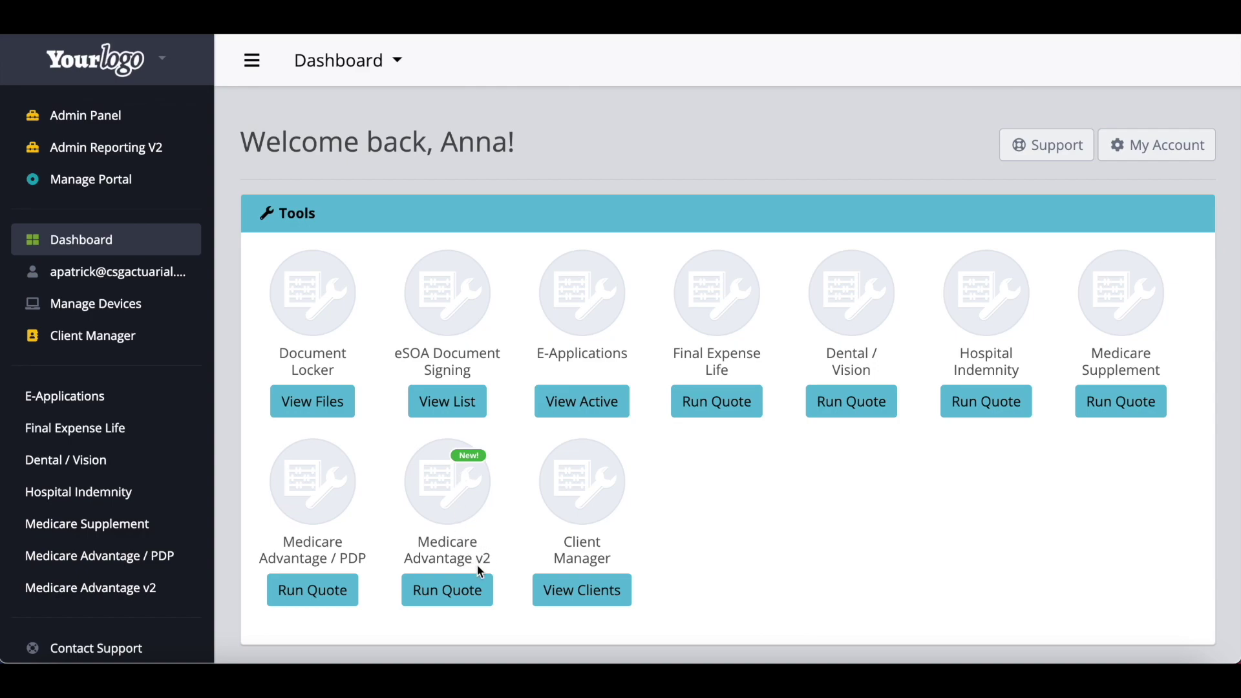
Launch Run Quote for Medicare Advantage v2 from the Dashboard Tools panel
left_click(444, 592)
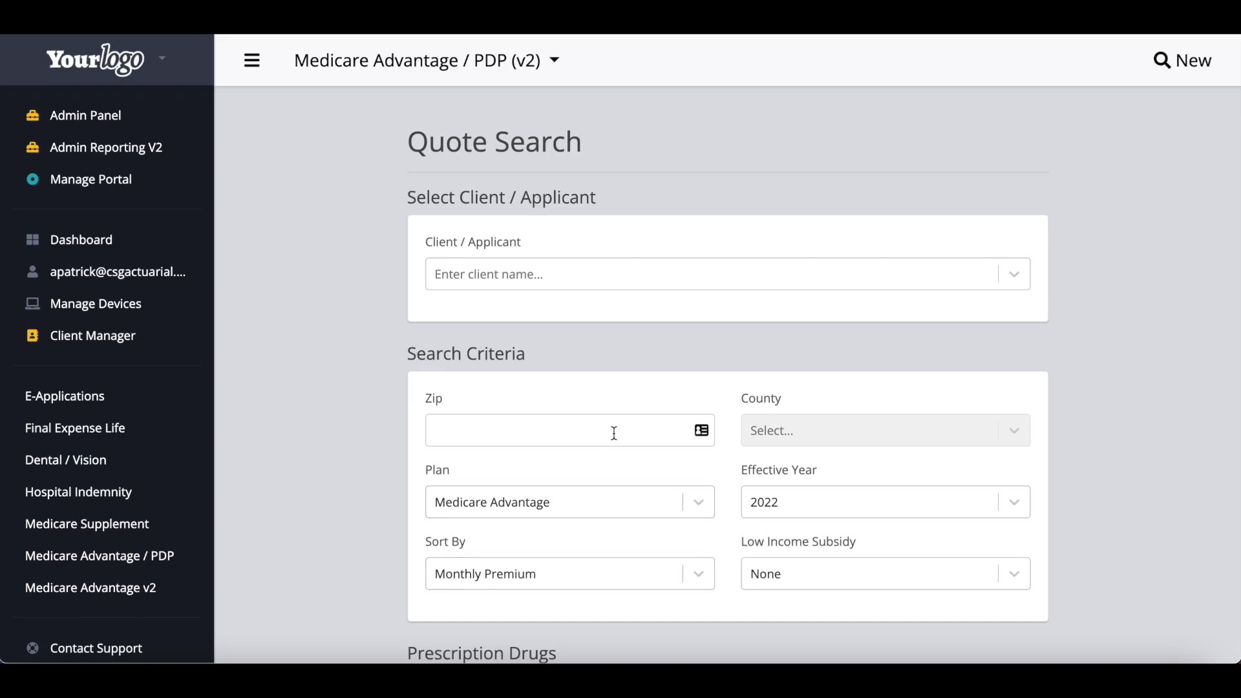
Select the saved client, keeping Medicare Advantage as plan type and None for Low Income Subsidy
scroll(613, 431, "down", 2)
scroll(614, 436, "up", 1)
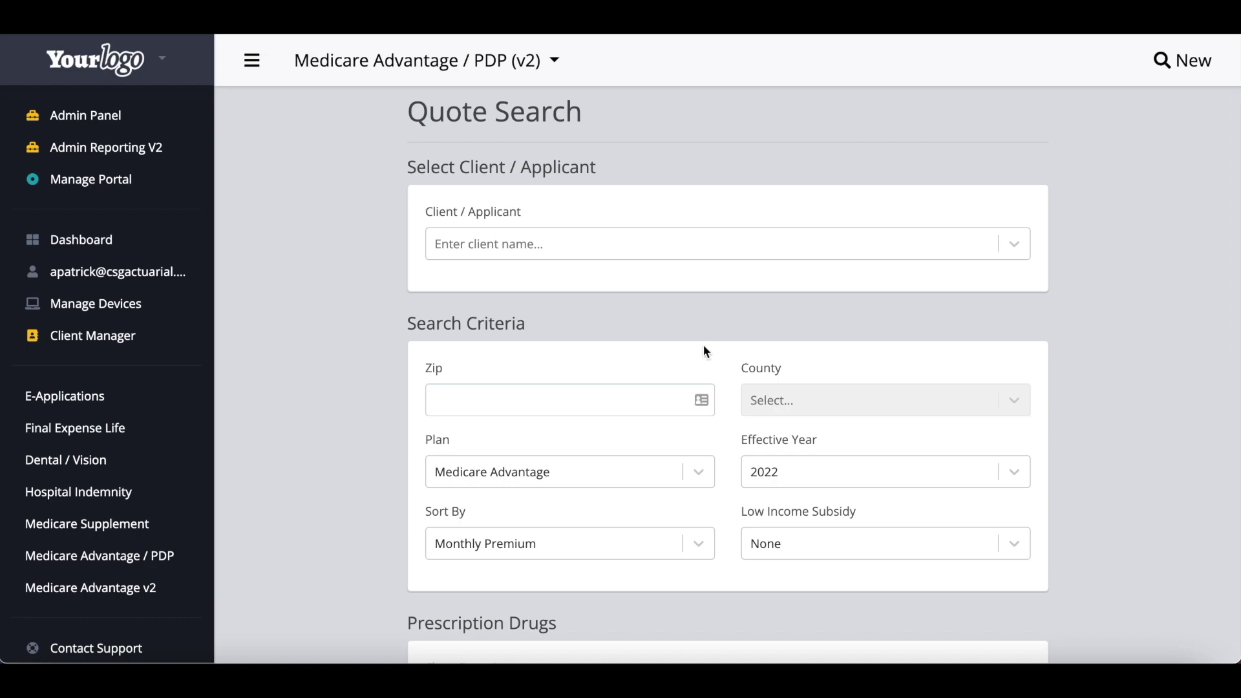
left_click(1015, 246)
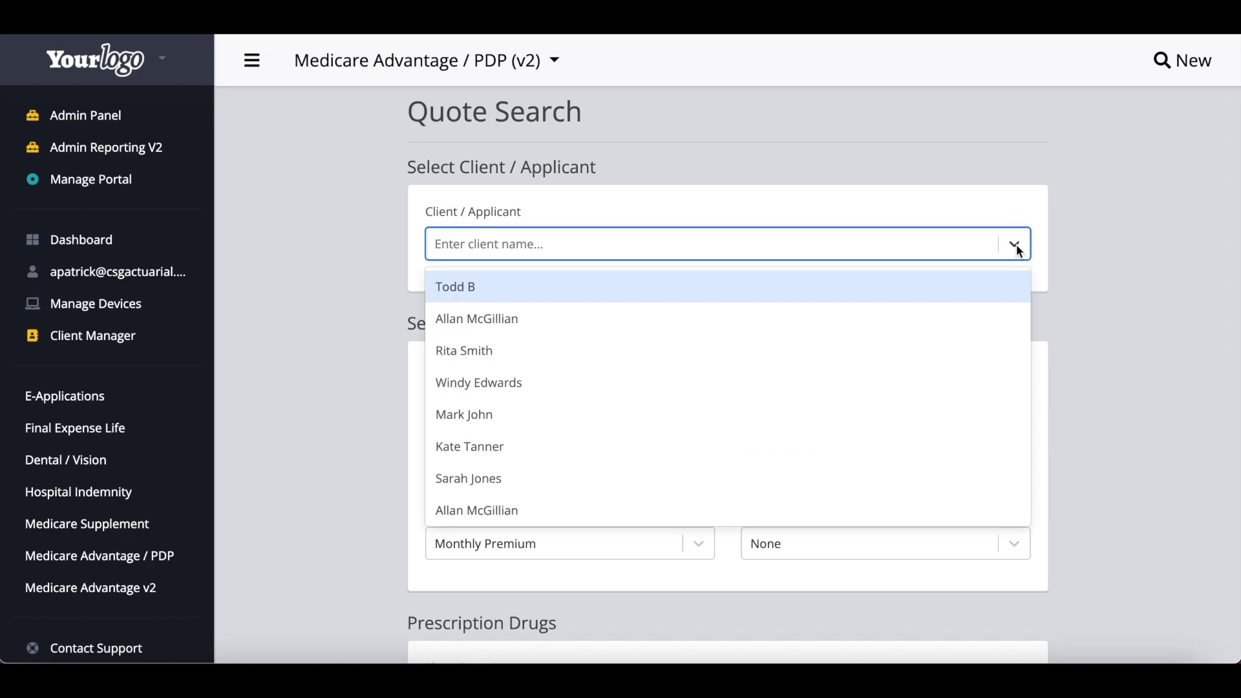
left_click(1002, 289)
scroll(742, 405, "down", 1)
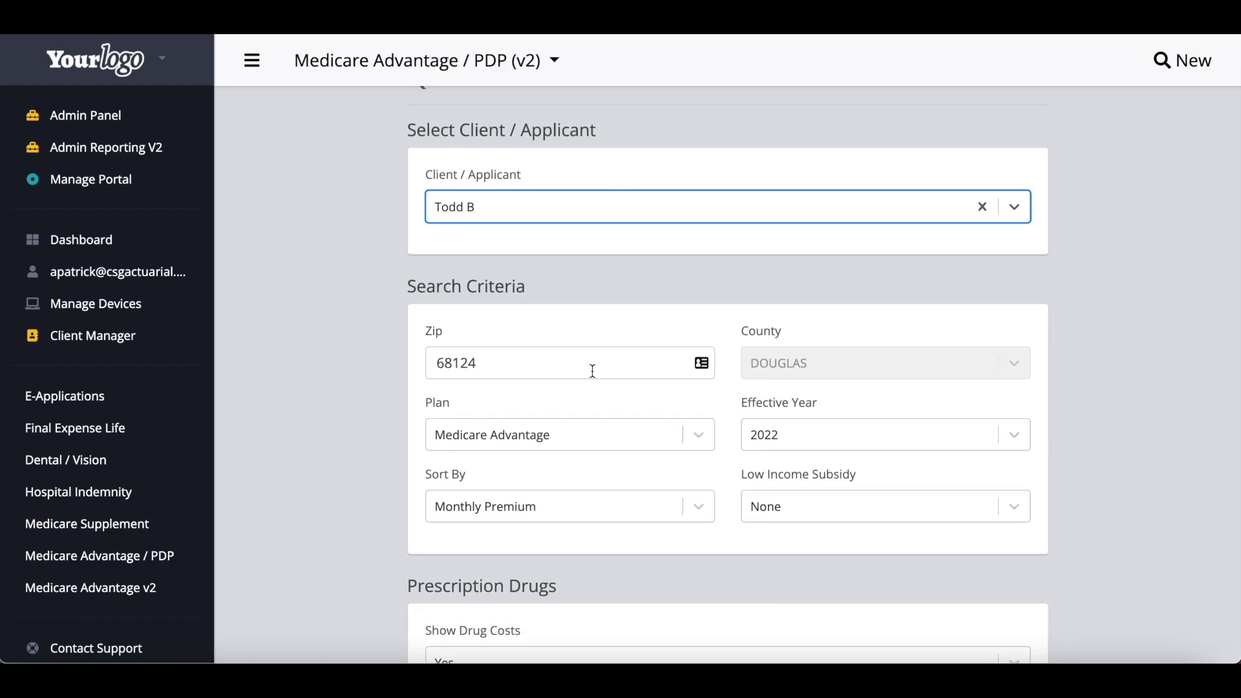
left_click(591, 446)
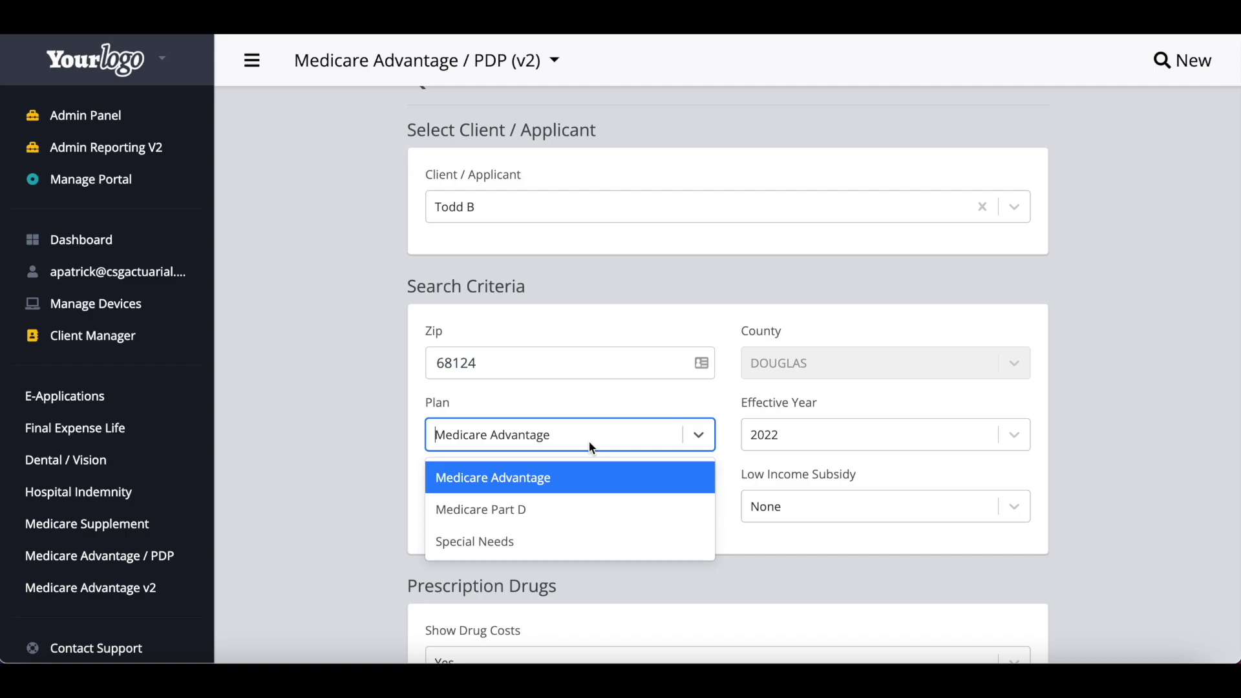
left_click(583, 423)
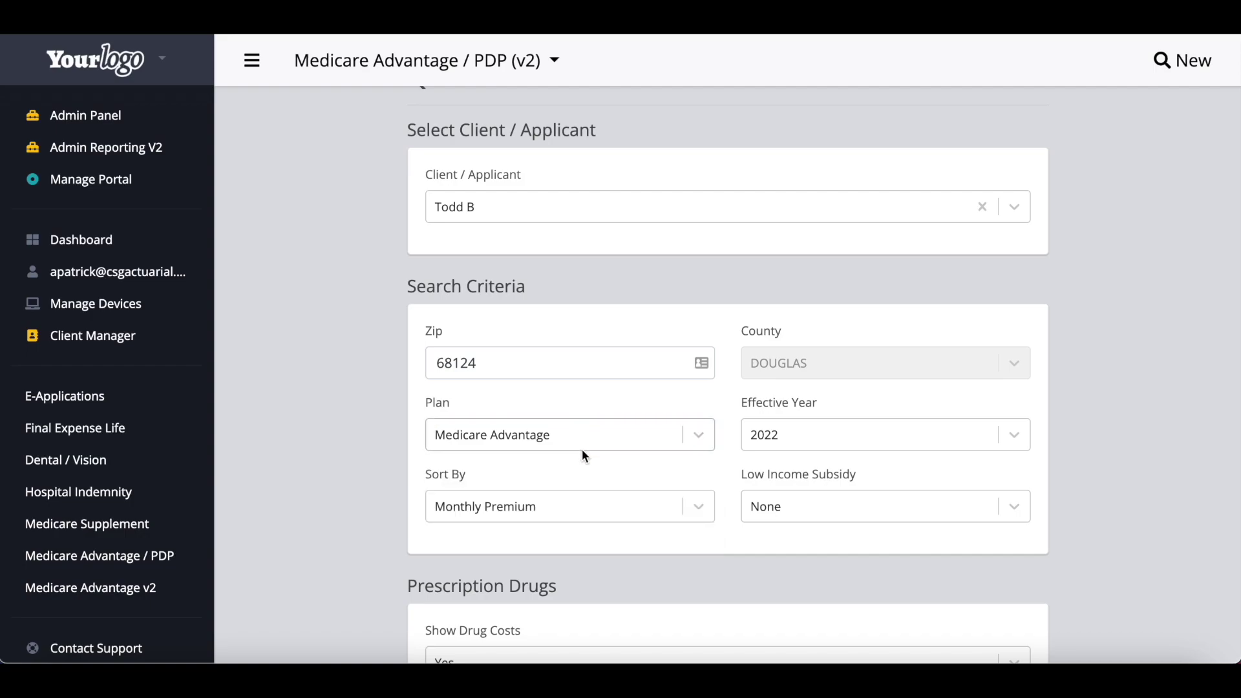
scroll(582, 448, "down", 1)
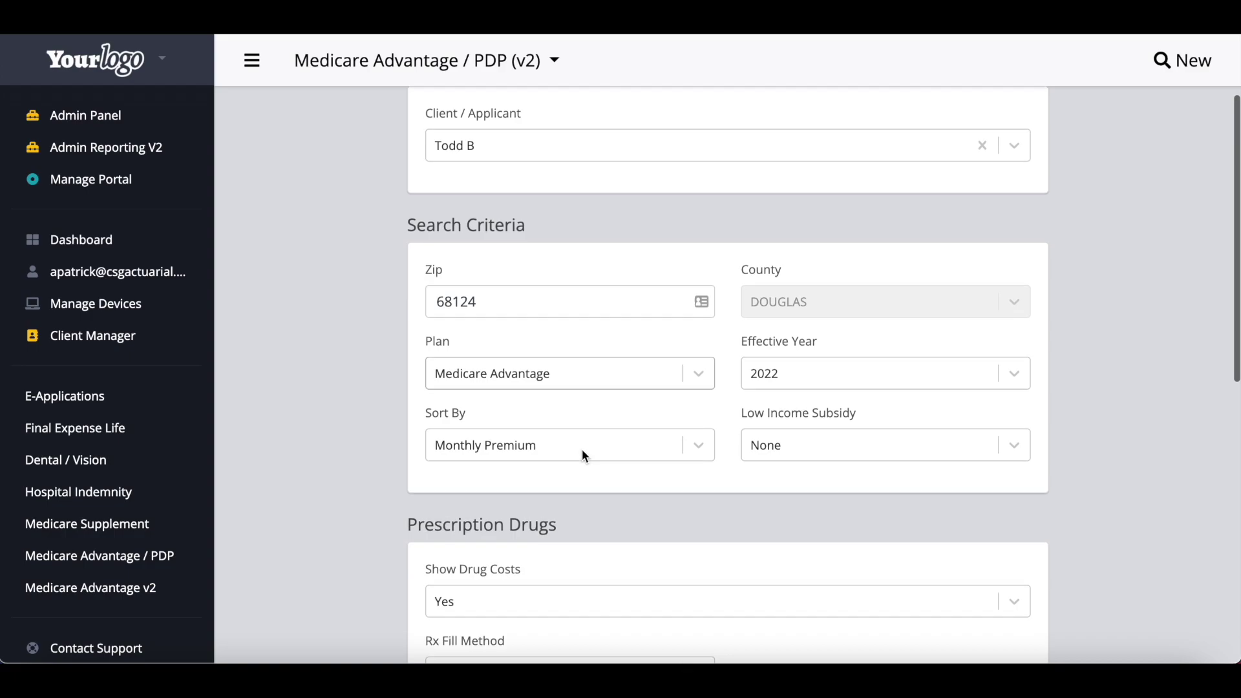
left_click(809, 456)
left_click(808, 457)
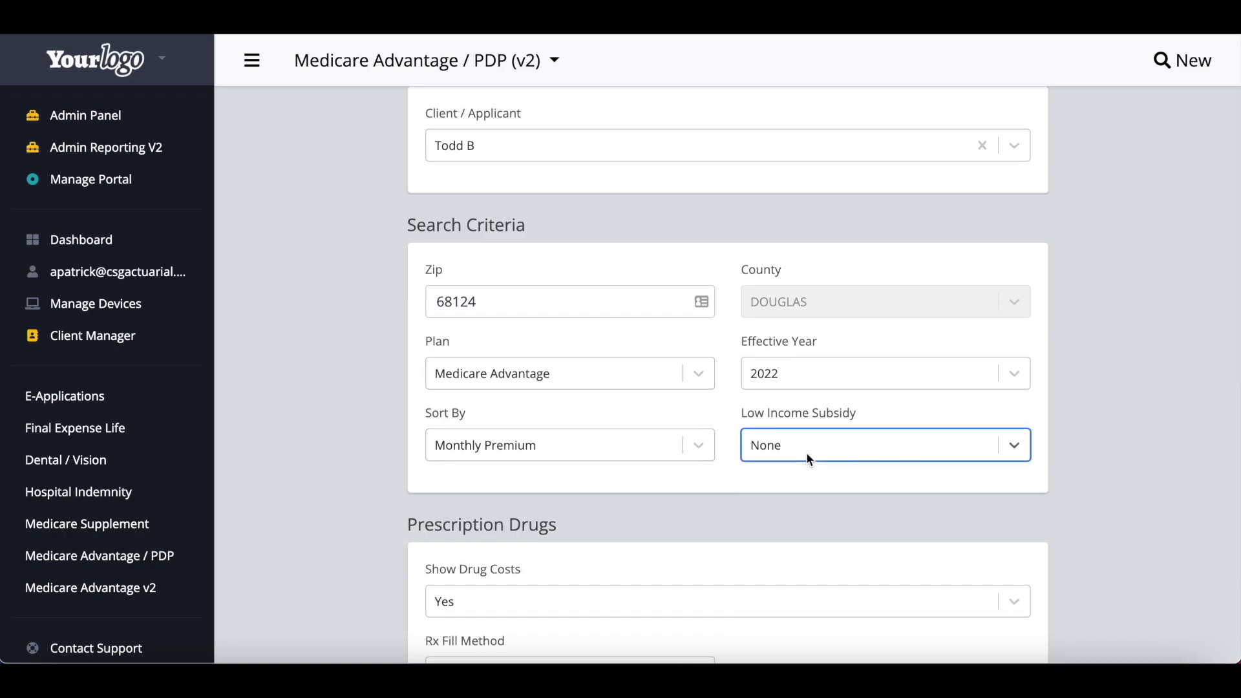
scroll(800, 509, "down", 5)
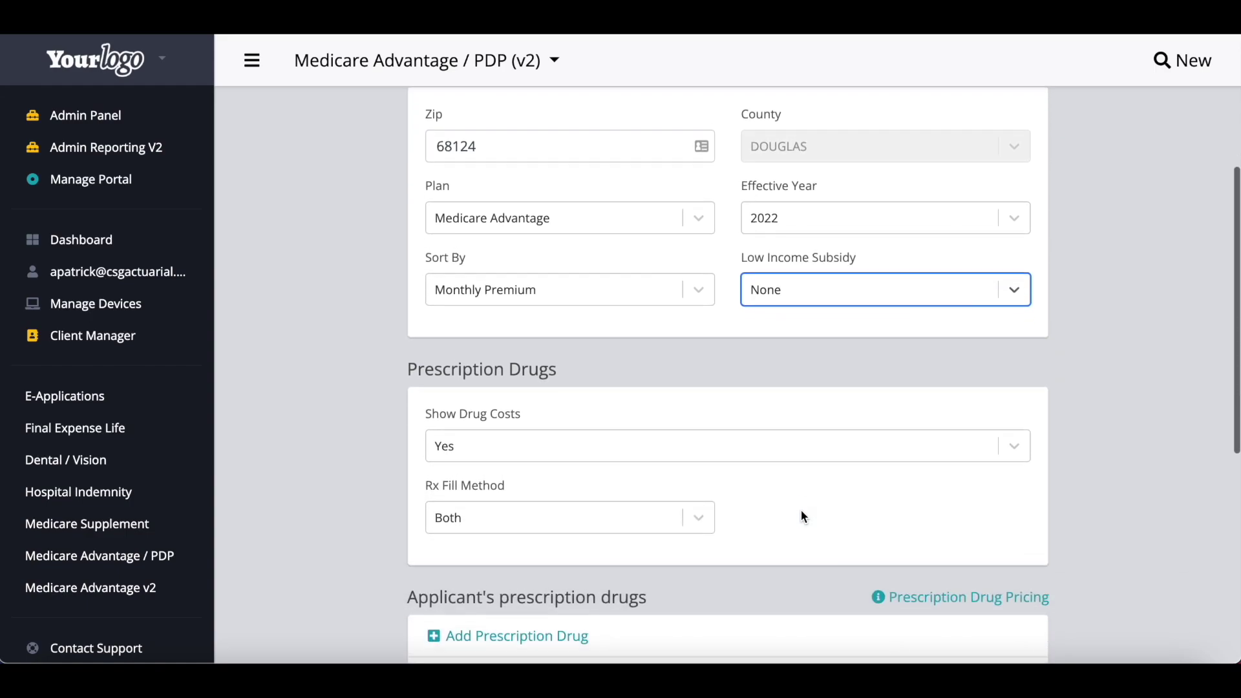
scroll(802, 512, "down", 2)
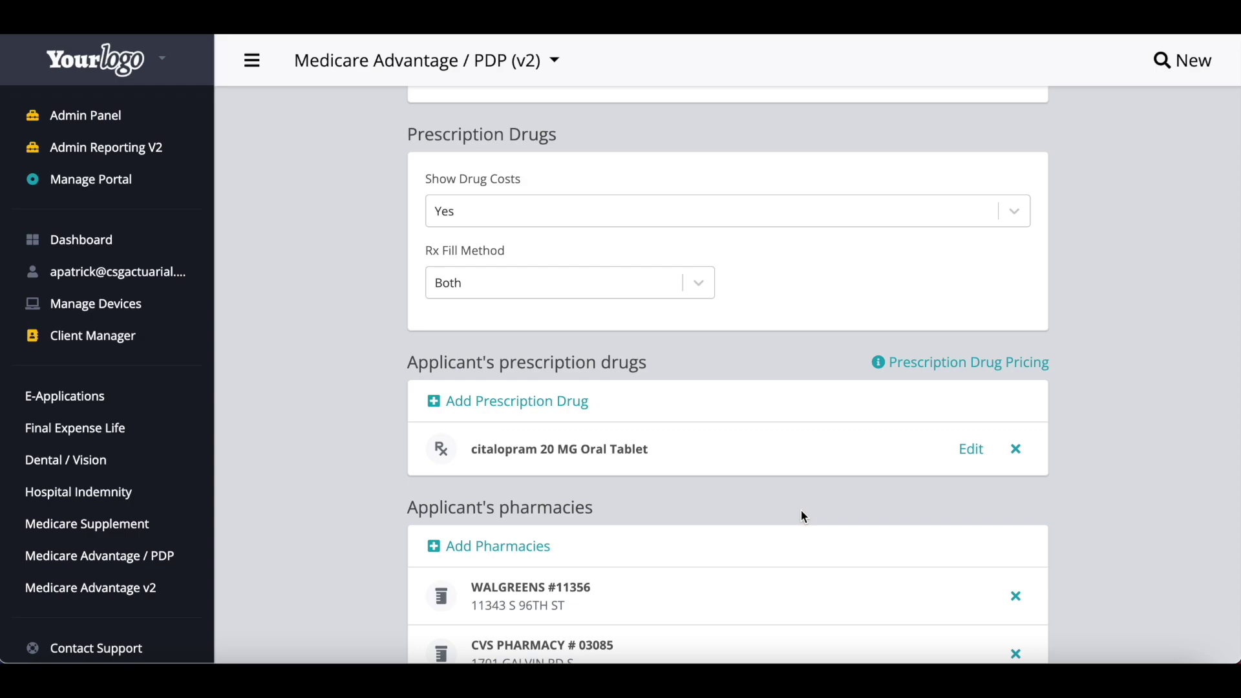
scroll(801, 511, "down", 1)
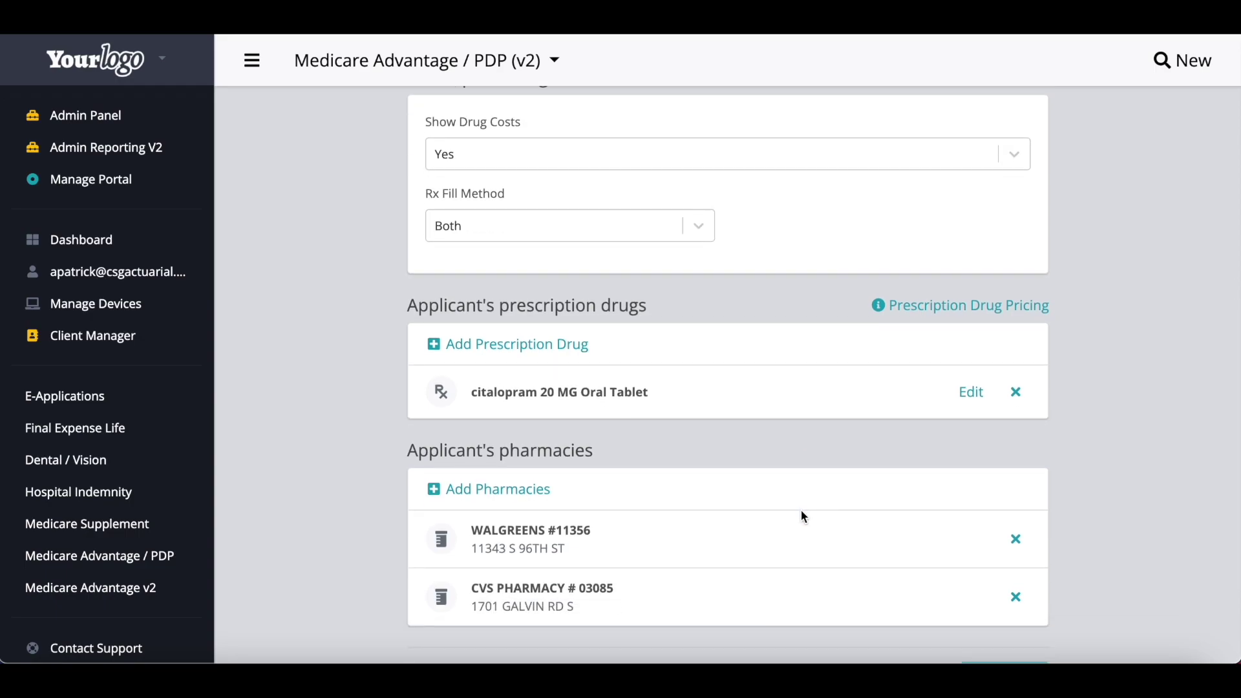
scroll(804, 517, "up", 3)
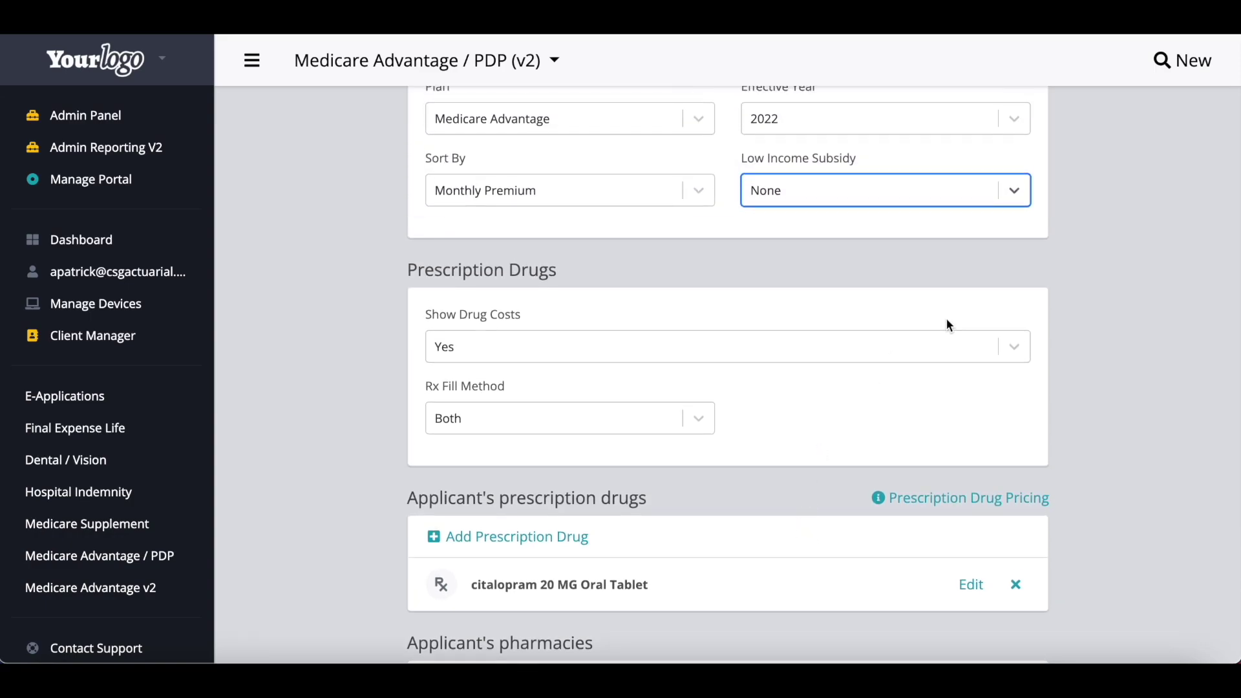
left_click(1013, 351)
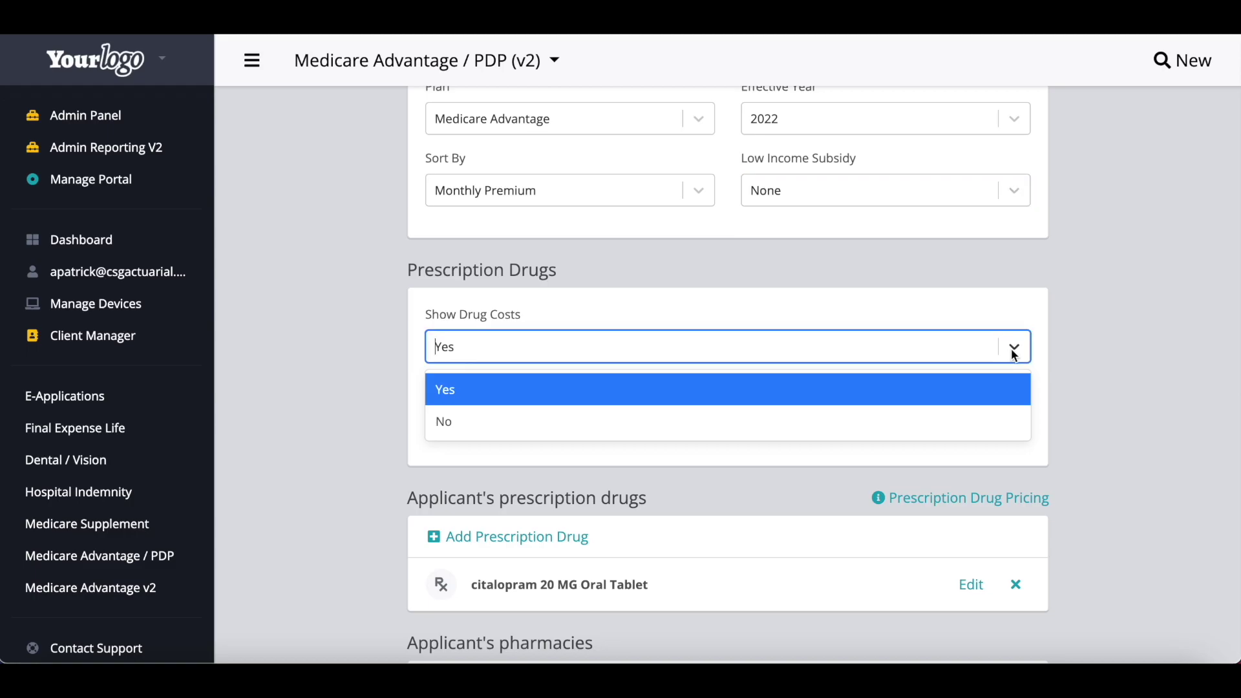
left_click(1011, 348)
scroll(1072, 393, "down", 5)
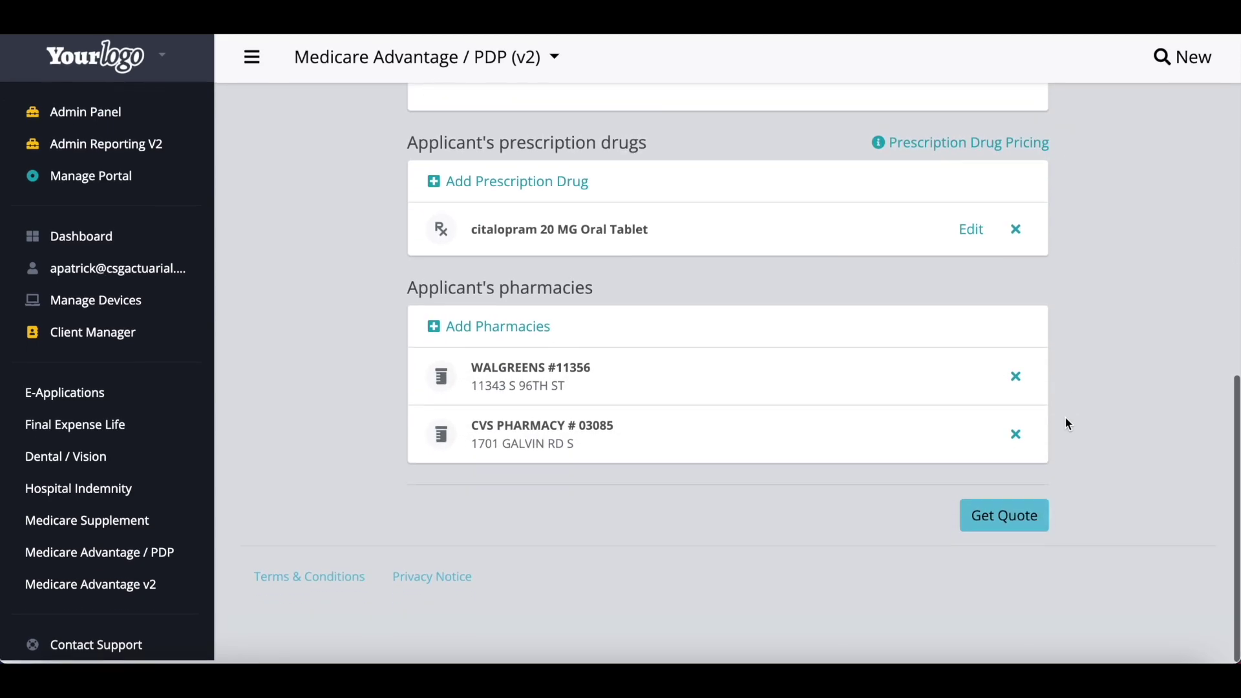
Run Get Quote to list matching plans, topped by Humana Gold Plus H0028-053 (HMO)
left_click(1016, 516)
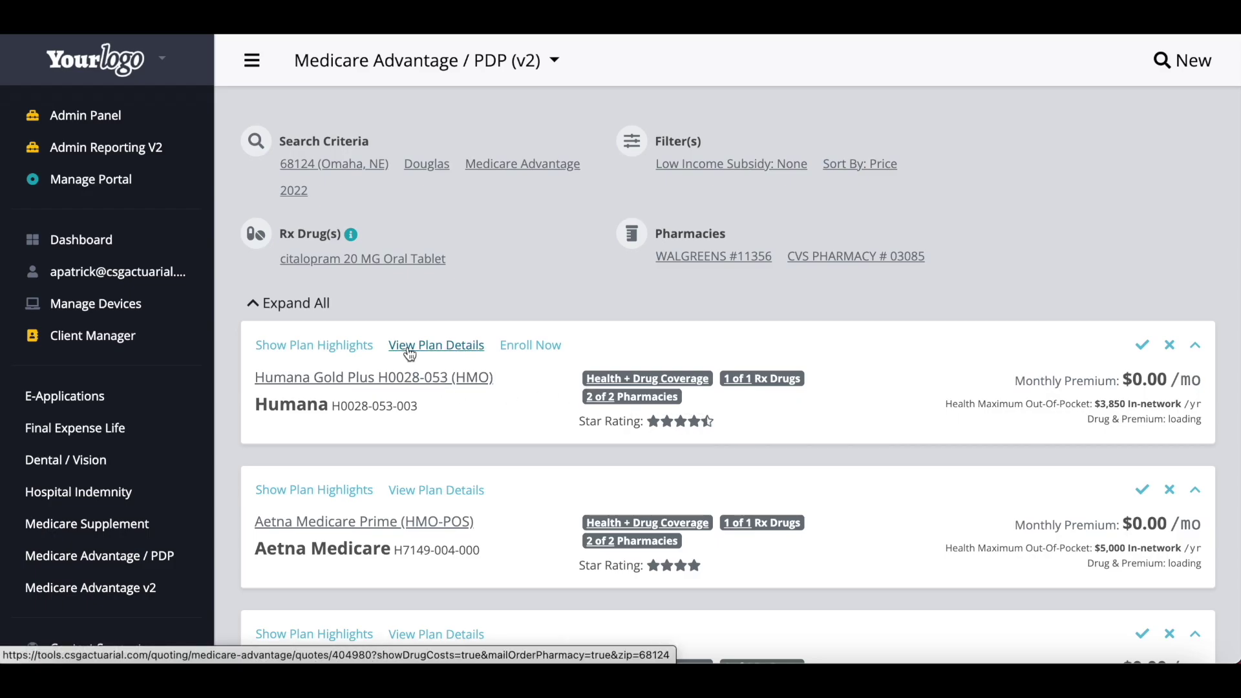
Open the Humana Gold Plus H0028-053 plan details and review its Benefits & Costs
left_click(409, 346)
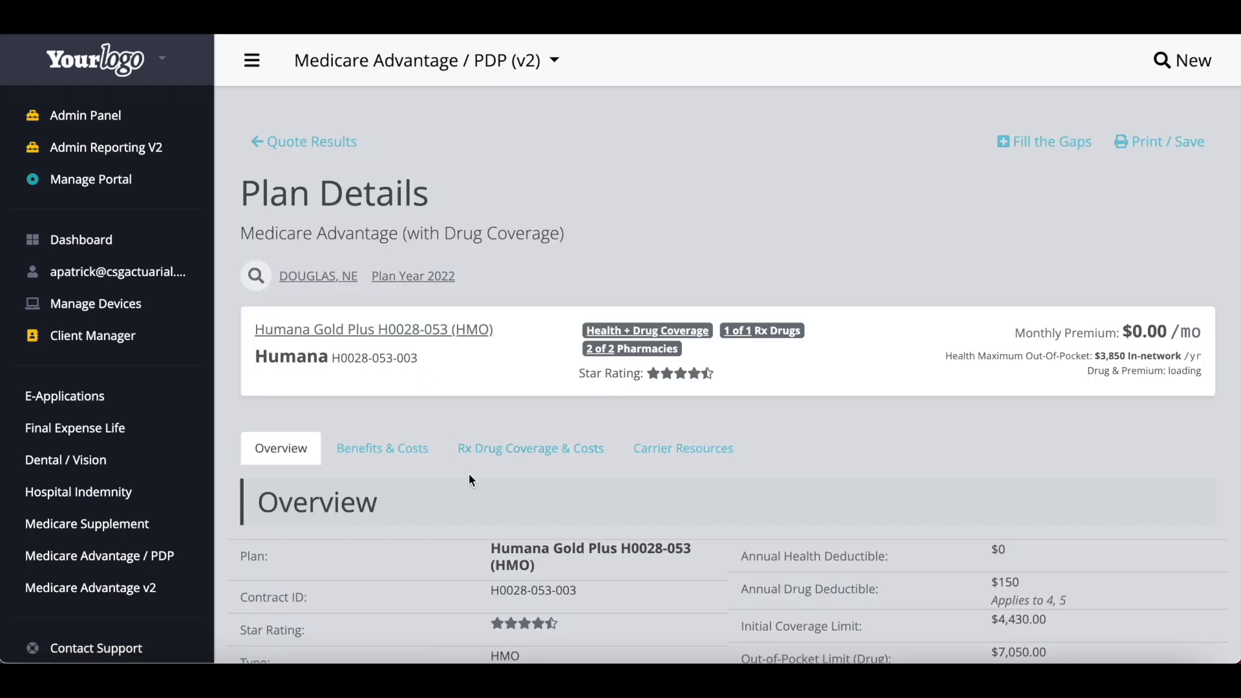
scroll(468, 473, "down", 3)
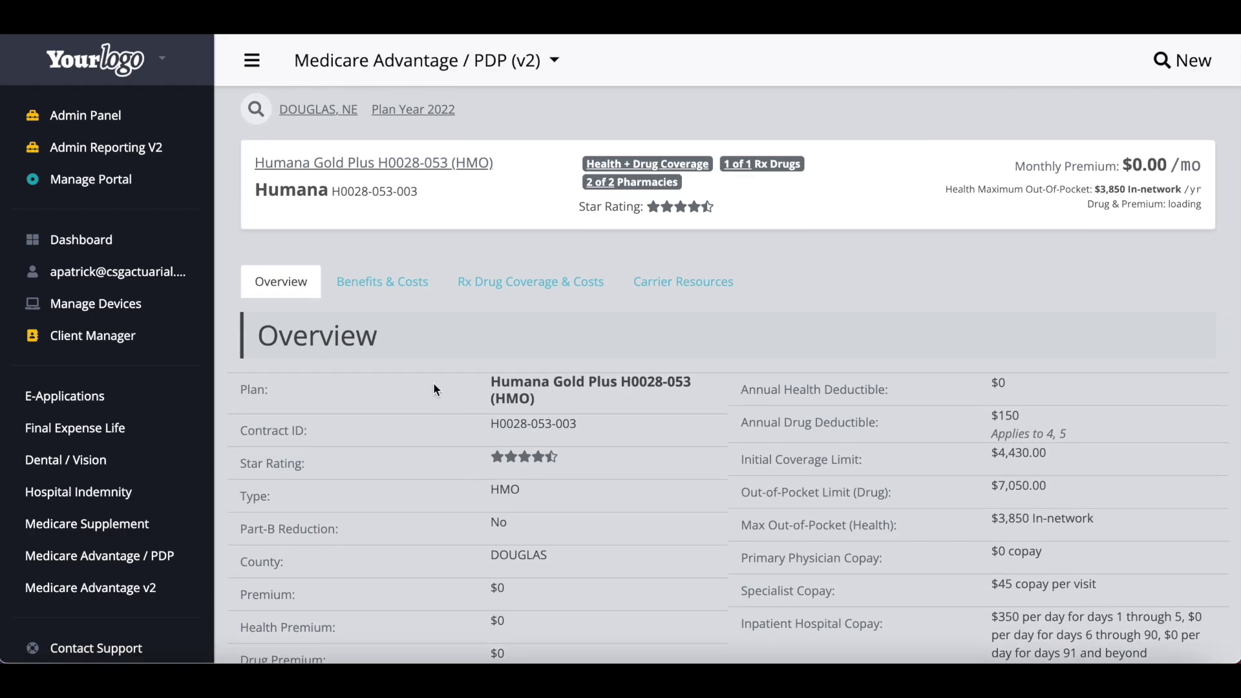
left_click(408, 281)
scroll(450, 448, "down", 4)
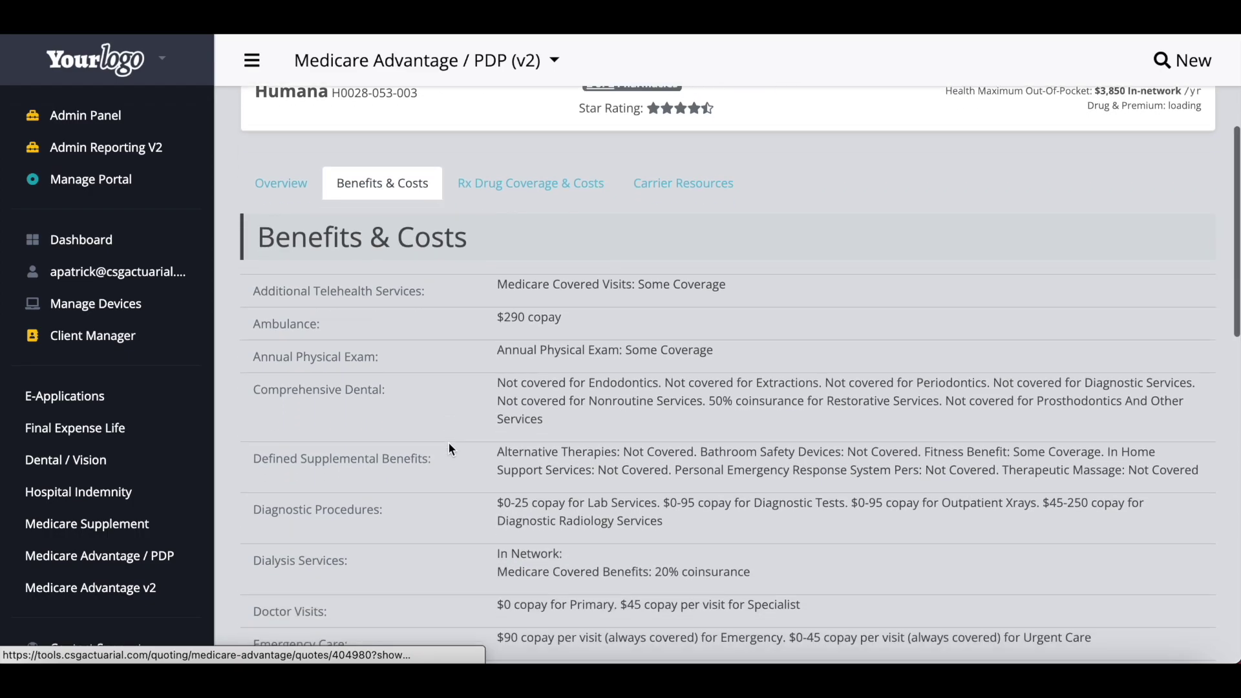
scroll(449, 445, "up", 3)
Review the Rx Drug Coverage & Costs, including citalopram costs per pharmacy
left_click(514, 226)
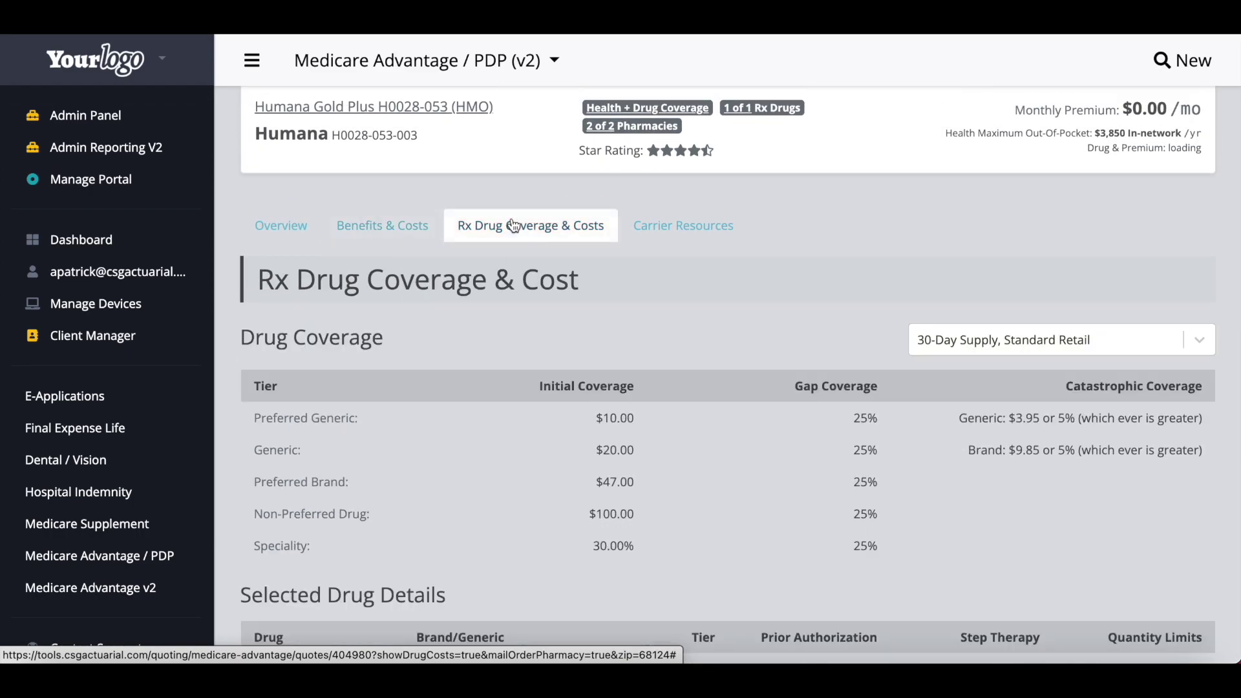
scroll(536, 481, "down", 2)
scroll(541, 488, "down", 4)
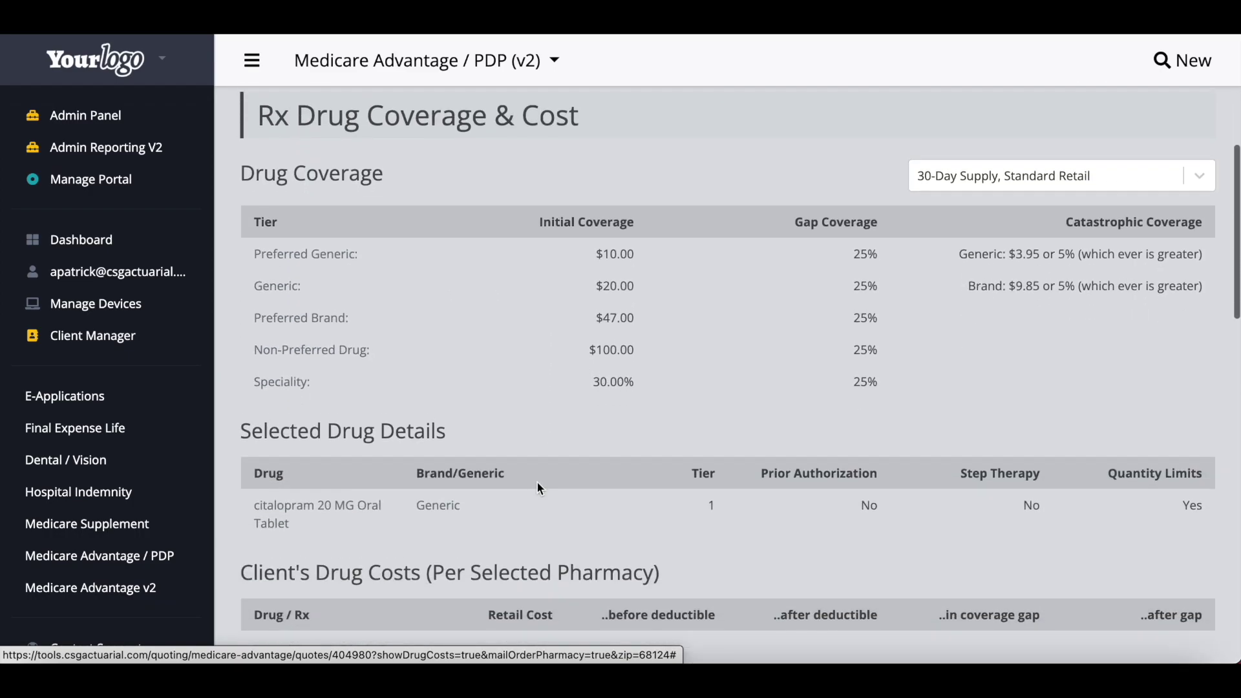
scroll(541, 489, "down", 3)
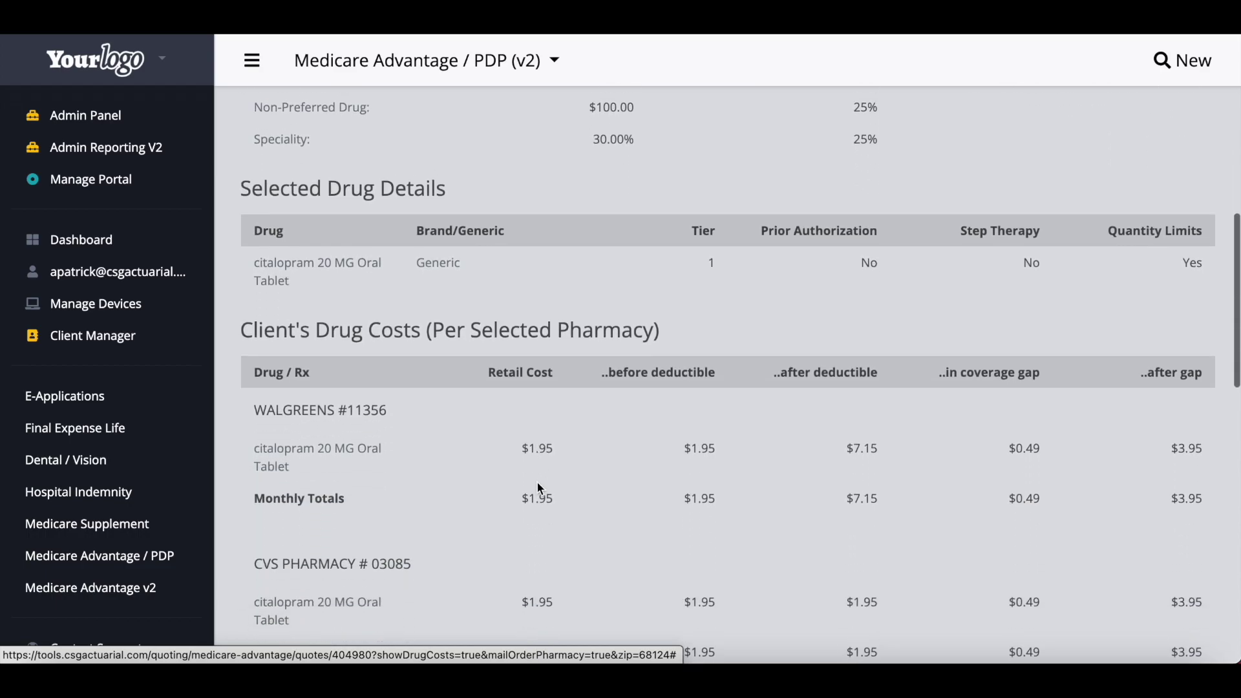
scroll(541, 488, "up", 8)
scroll(540, 488, "up", 5)
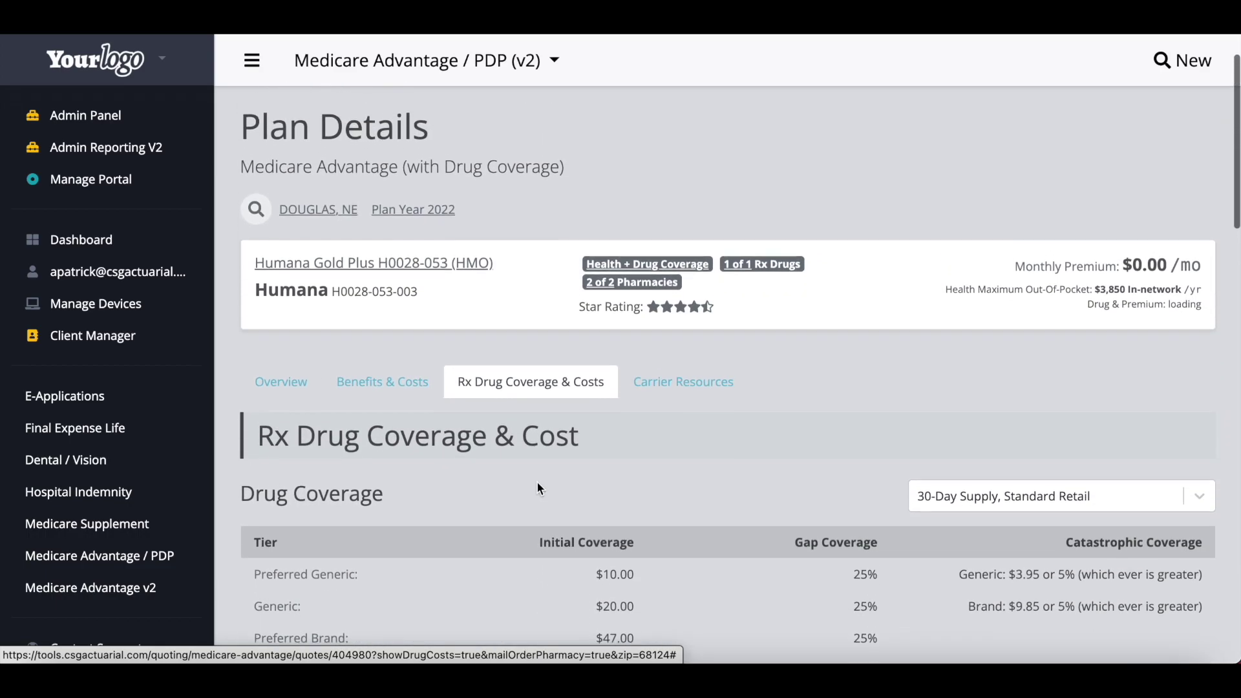
Return to Quote Results and choose Enroll Now on the Humana Gold Plus plan
left_click(345, 134)
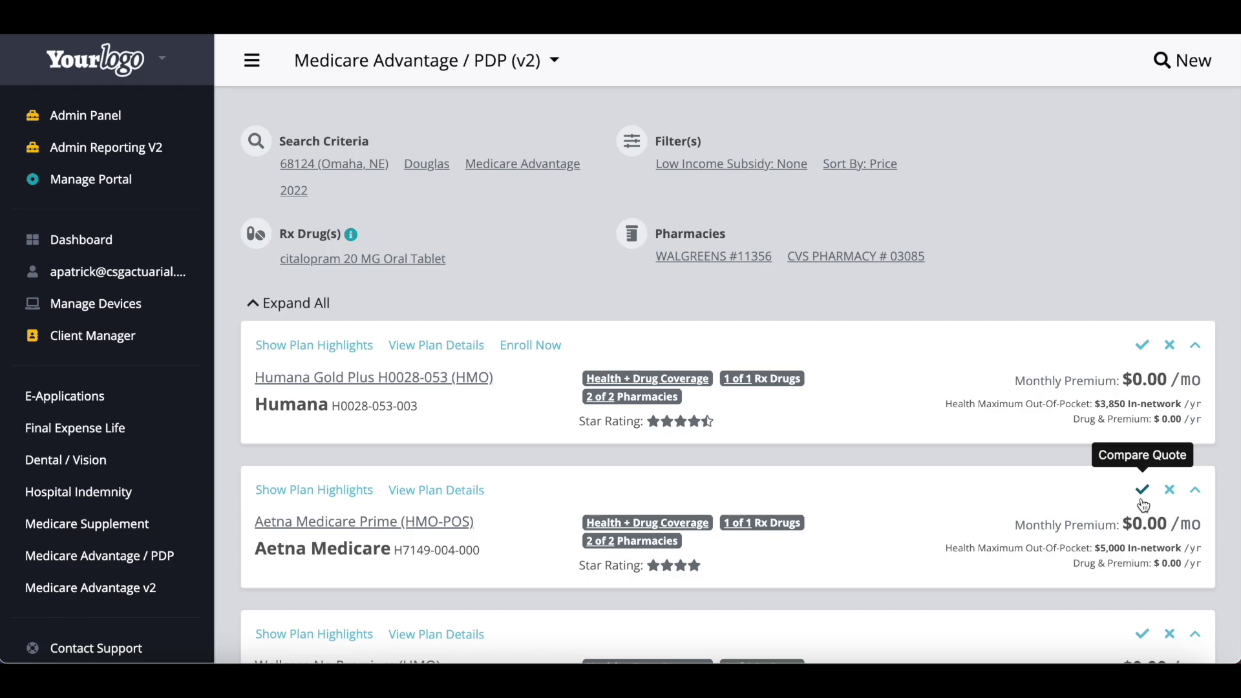
left_click(539, 349)
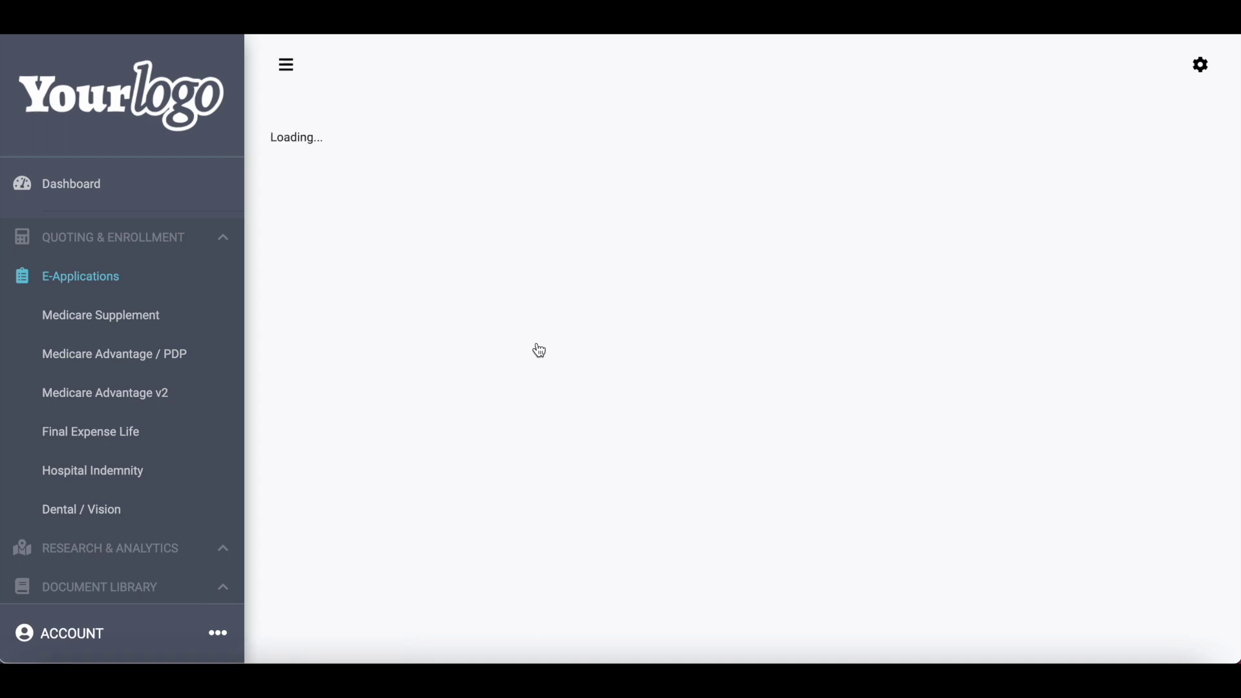
Enter the agent's SAN and submit it for Humana appointment validation
left_click(424, 397)
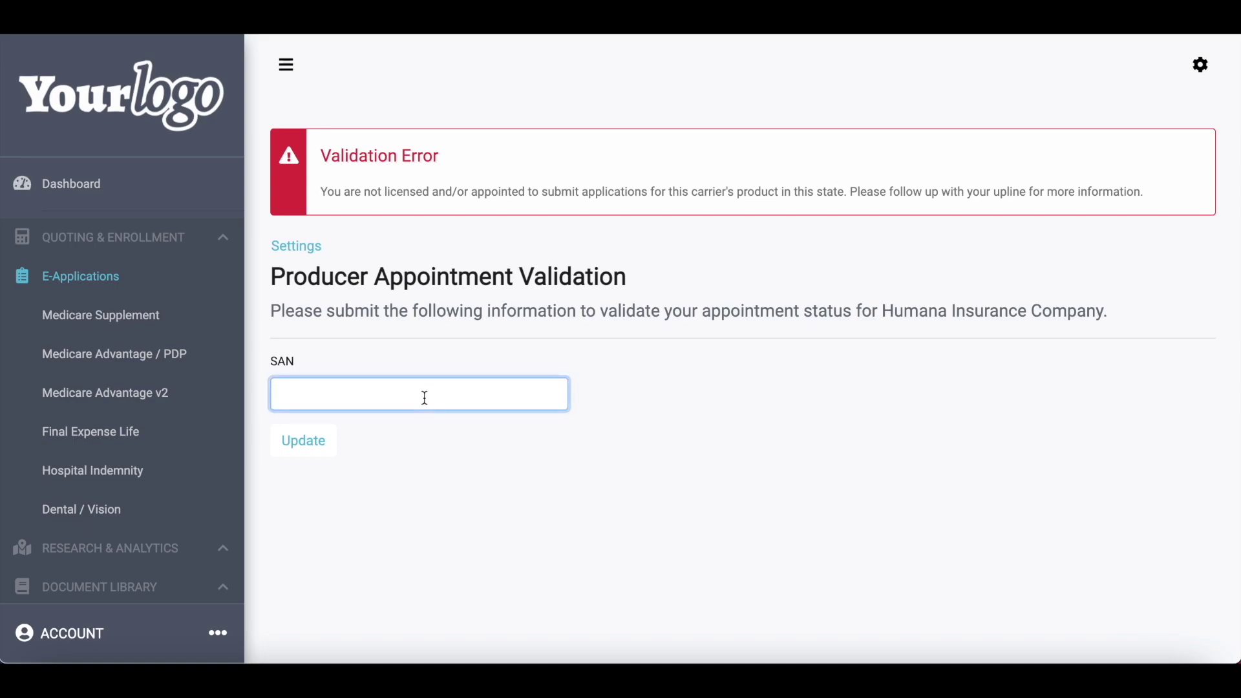
left_click(307, 452)
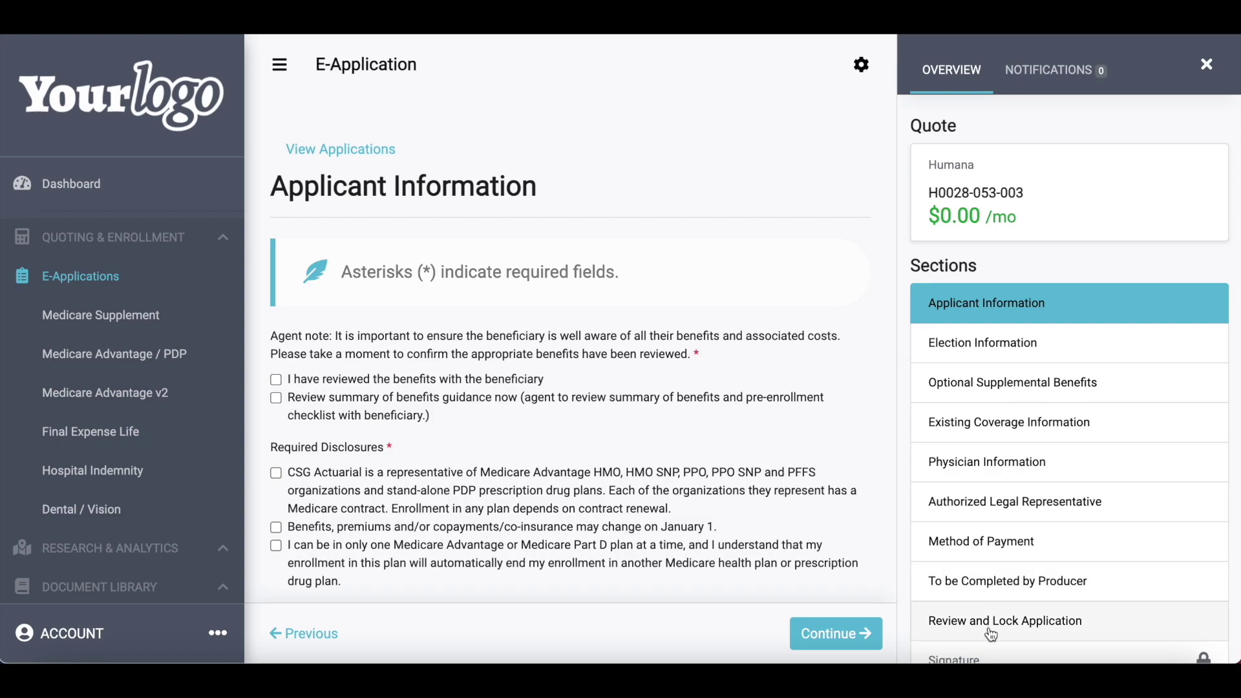
Check the application notifications, review the sections overview, and collapse the side navigation
left_click(1042, 74)
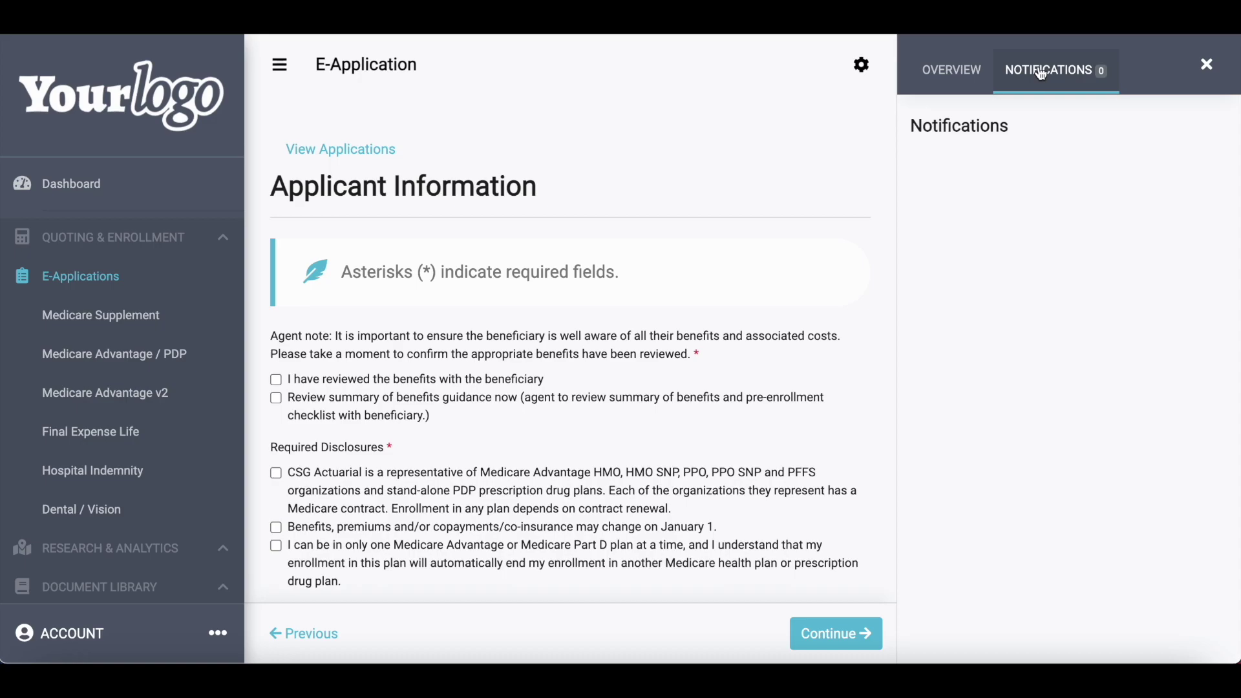
left_click(968, 76)
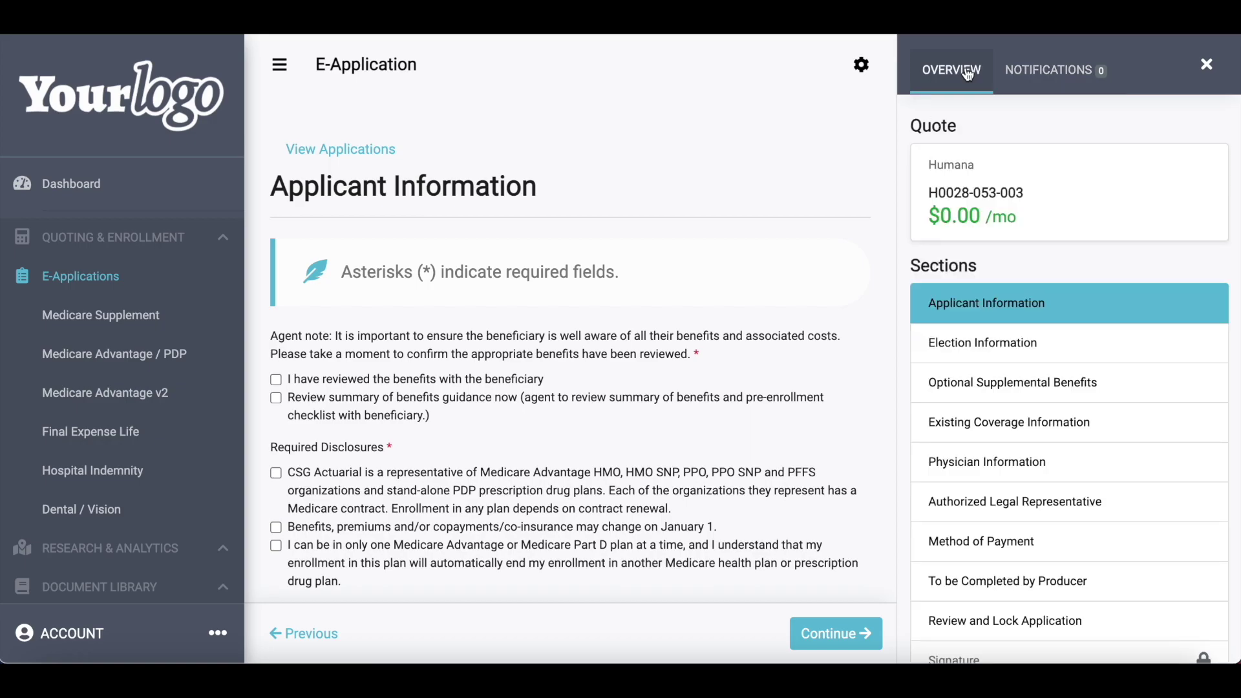
scroll(761, 363, "down", 5)
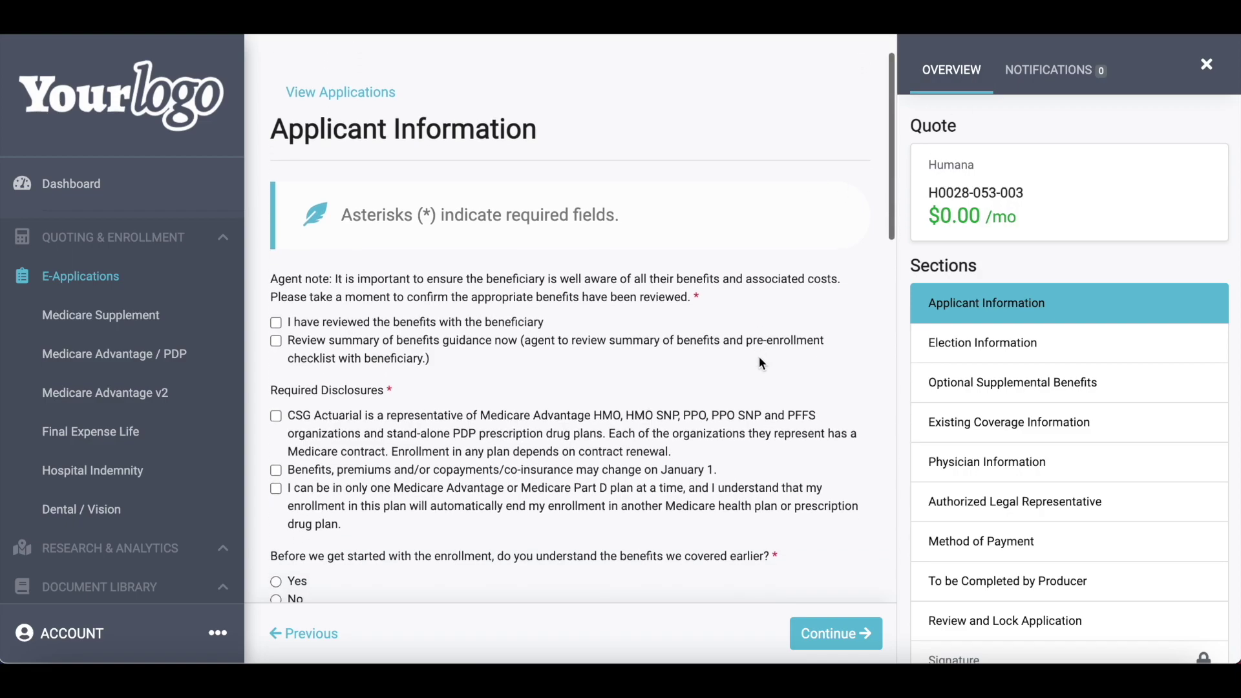
scroll(761, 363, "down", 3)
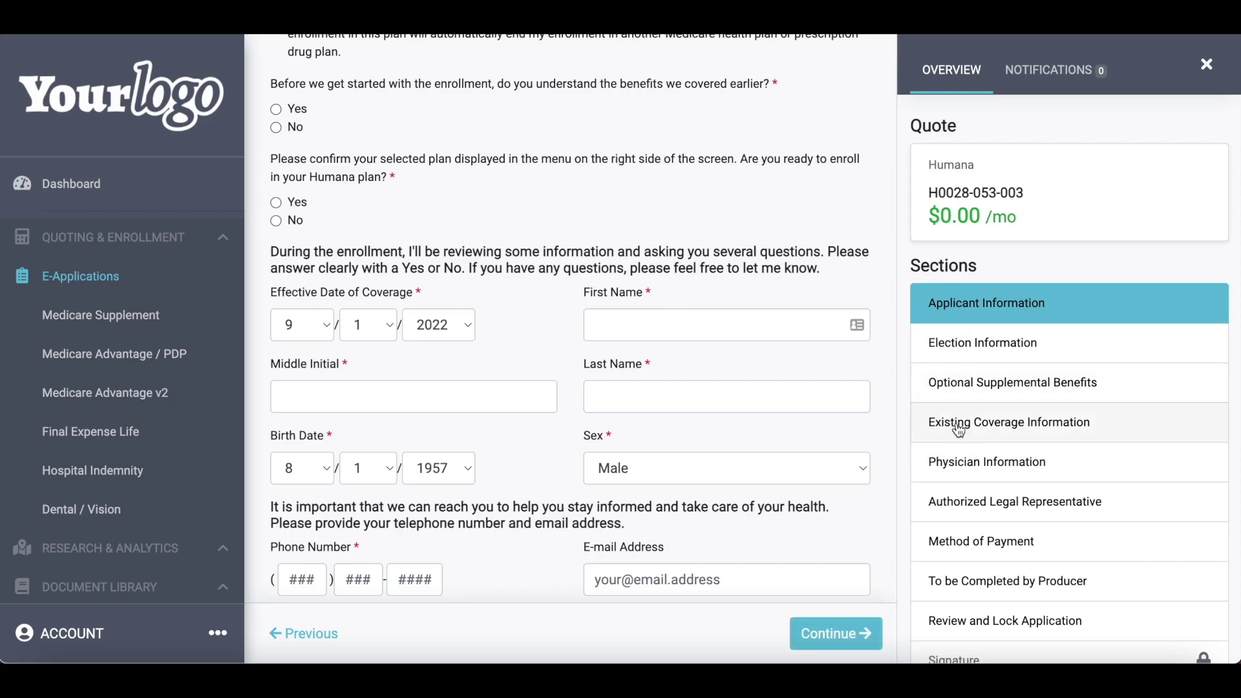
scroll(585, 189, "up", 9)
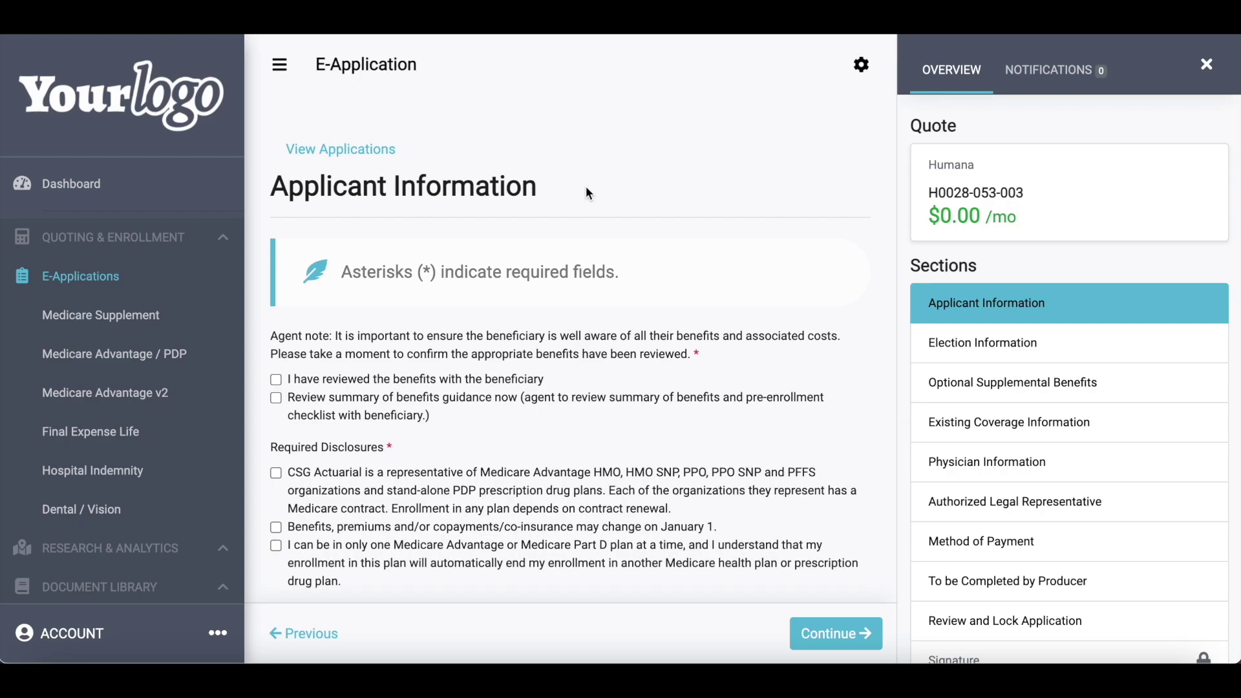
left_click(280, 67)
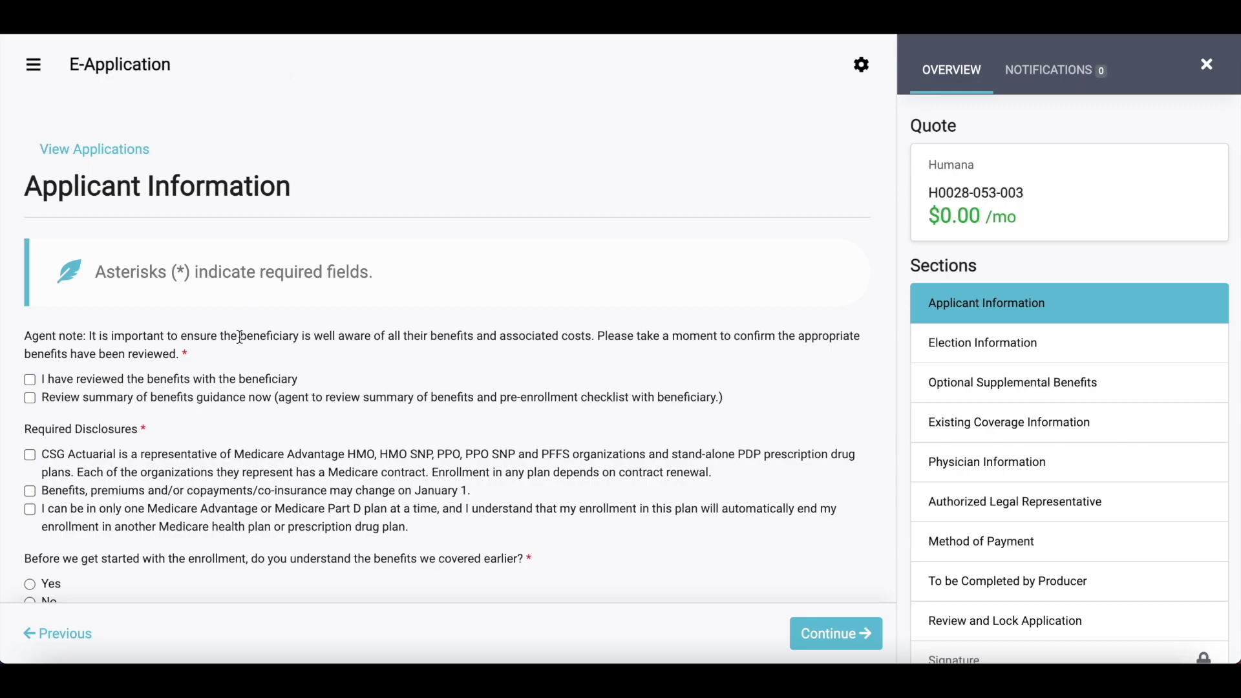
scroll(250, 400, "down", 1)
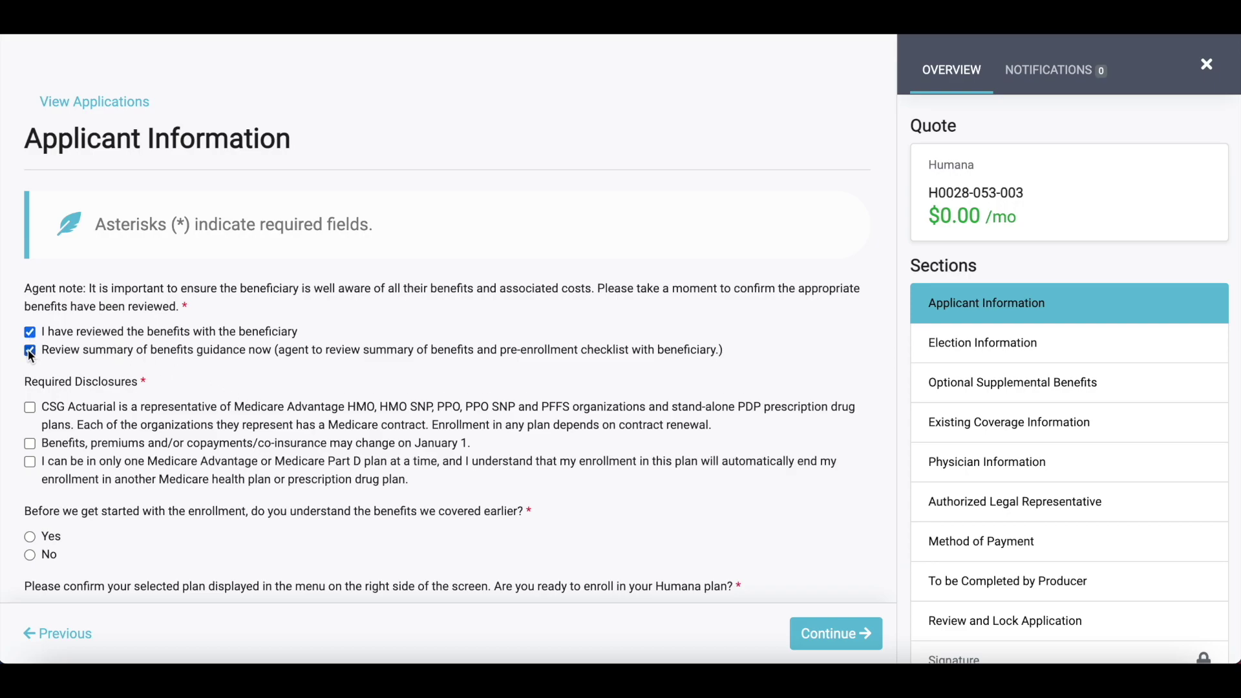
Accept the three required disclosures and answer Yes to benefits understood and ready to enroll
scroll(147, 432, "down", 2)
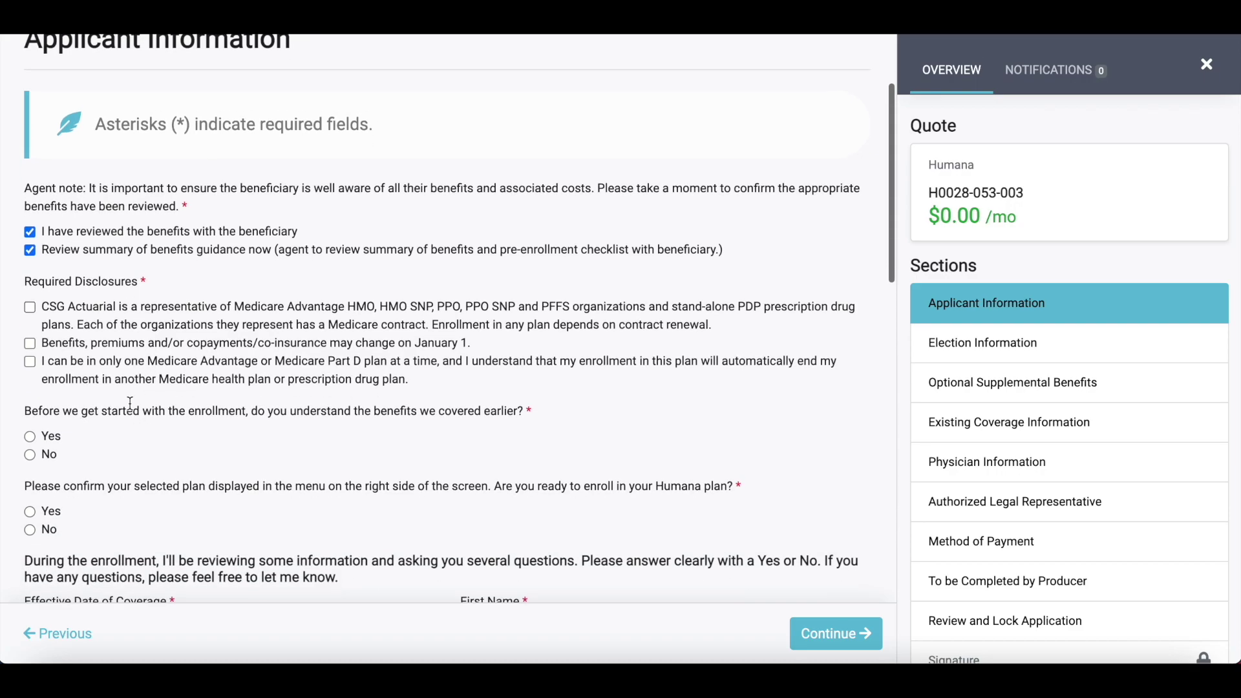
left_click(31, 307)
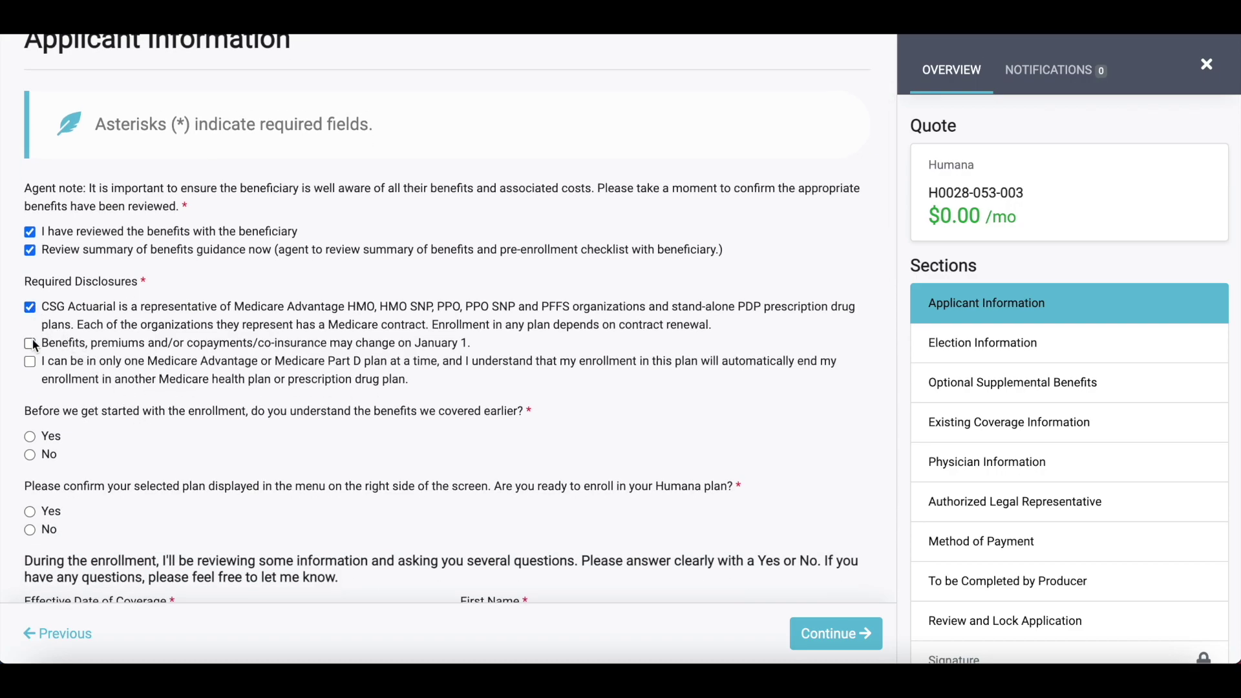
left_click(29, 361)
scroll(104, 357, "down", 1)
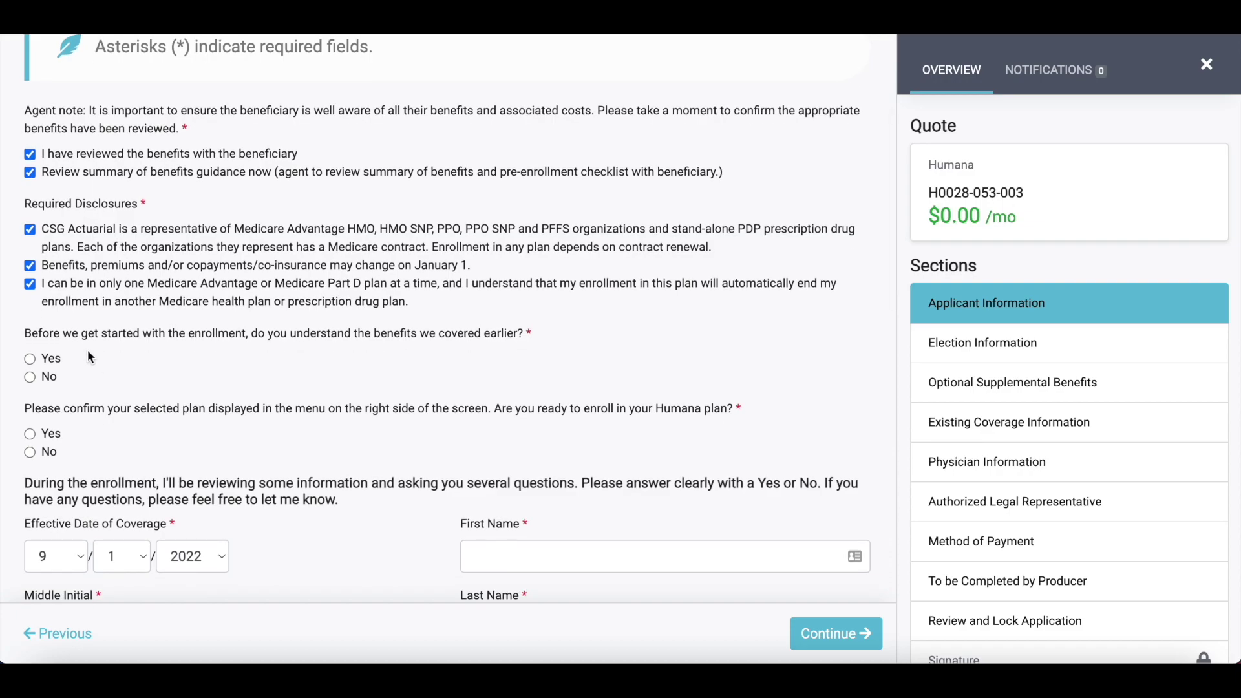
left_click(33, 358)
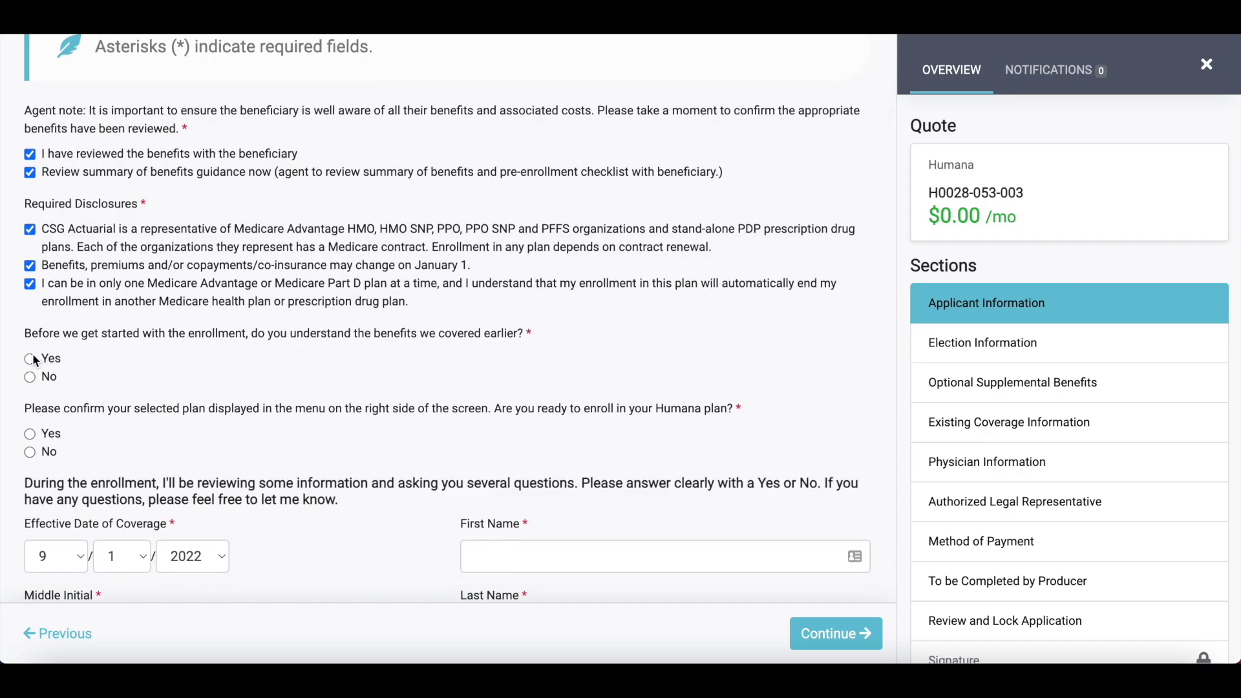
right_click(31, 433)
left_click(53, 435)
scroll(537, 367, "up", 1)
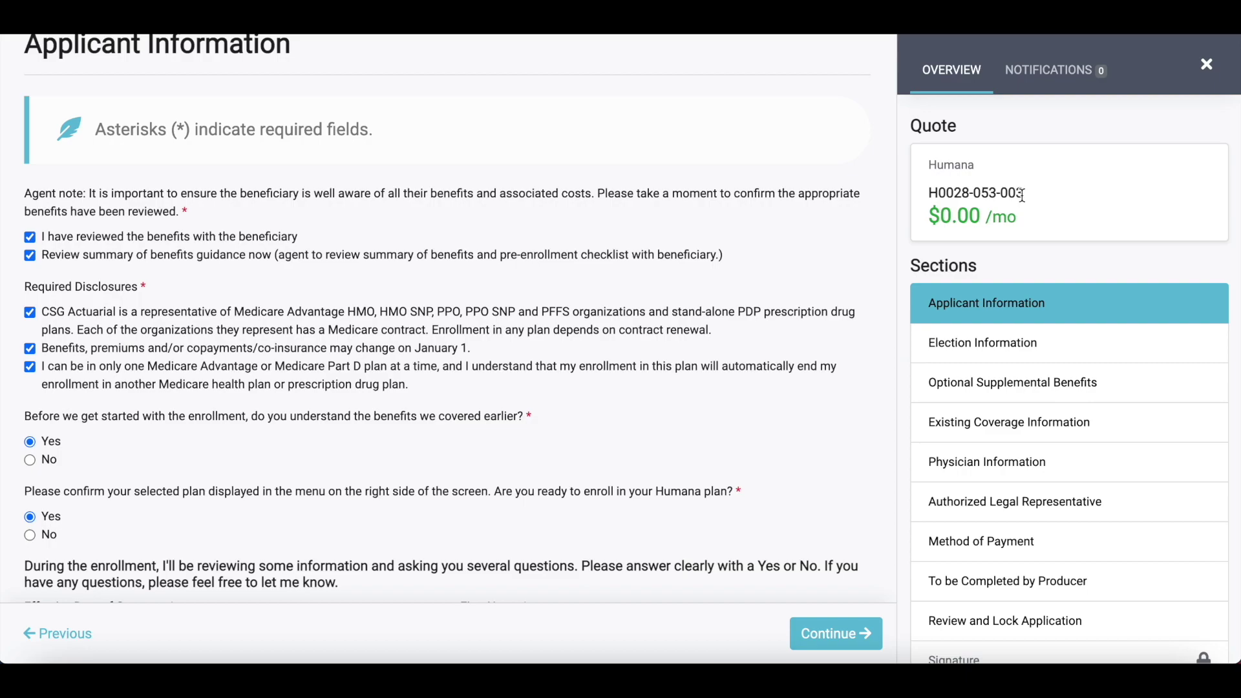
scroll(424, 420, "down", 4)
Enter the applicant's first name, middle initial and last name
scroll(426, 429, "down", 1)
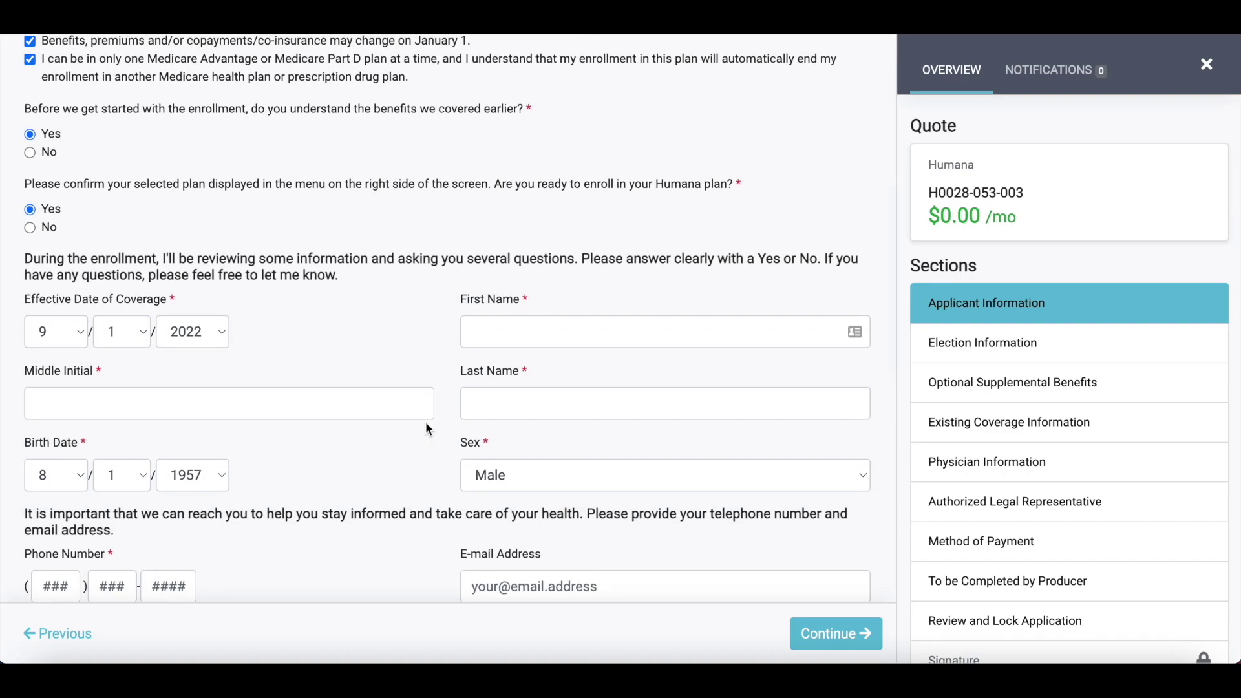
left_click(523, 333)
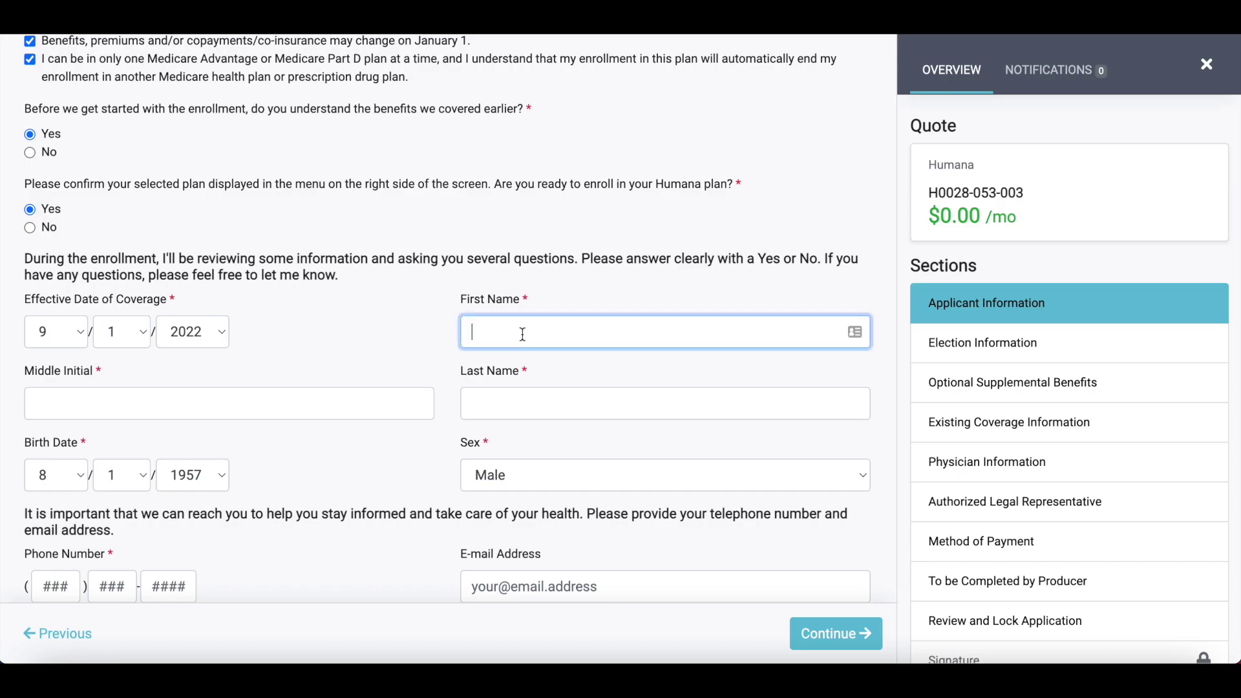
left_click(172, 410)
type("A")
left_click(558, 409)
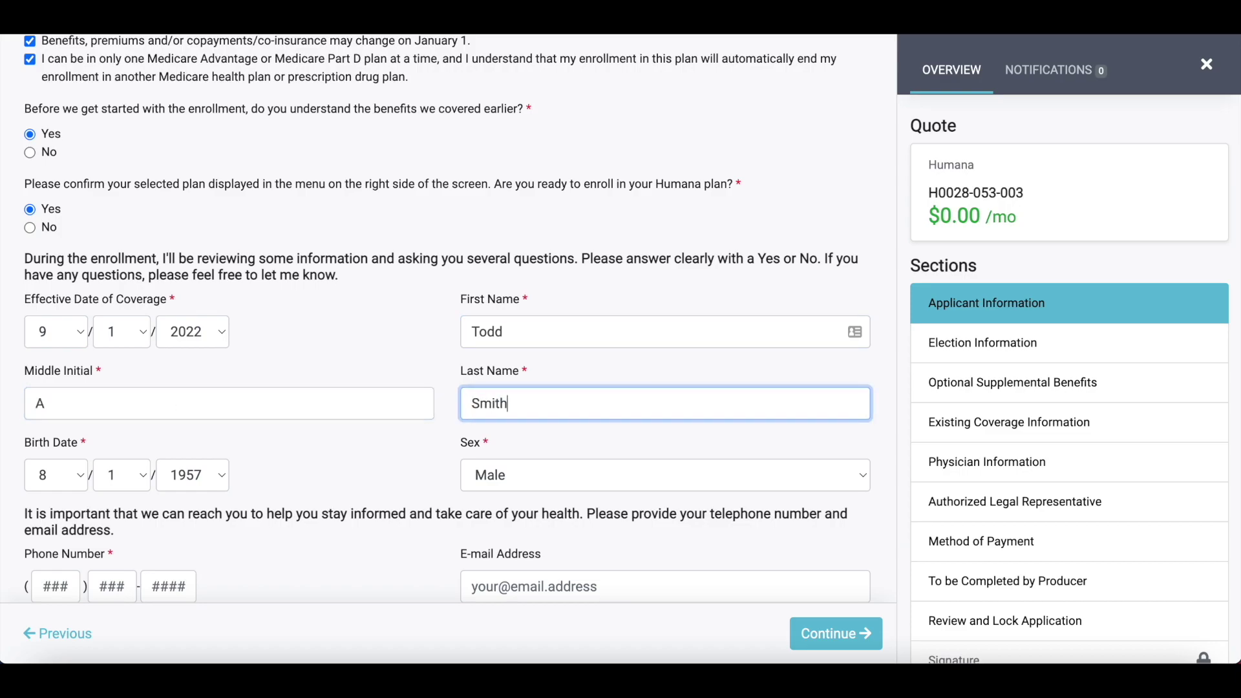
Fill in the applicant's phone number and e-mail address
scroll(364, 476, "down", 2)
scroll(362, 468, "down", 2)
left_click(63, 358)
type("5555555555")
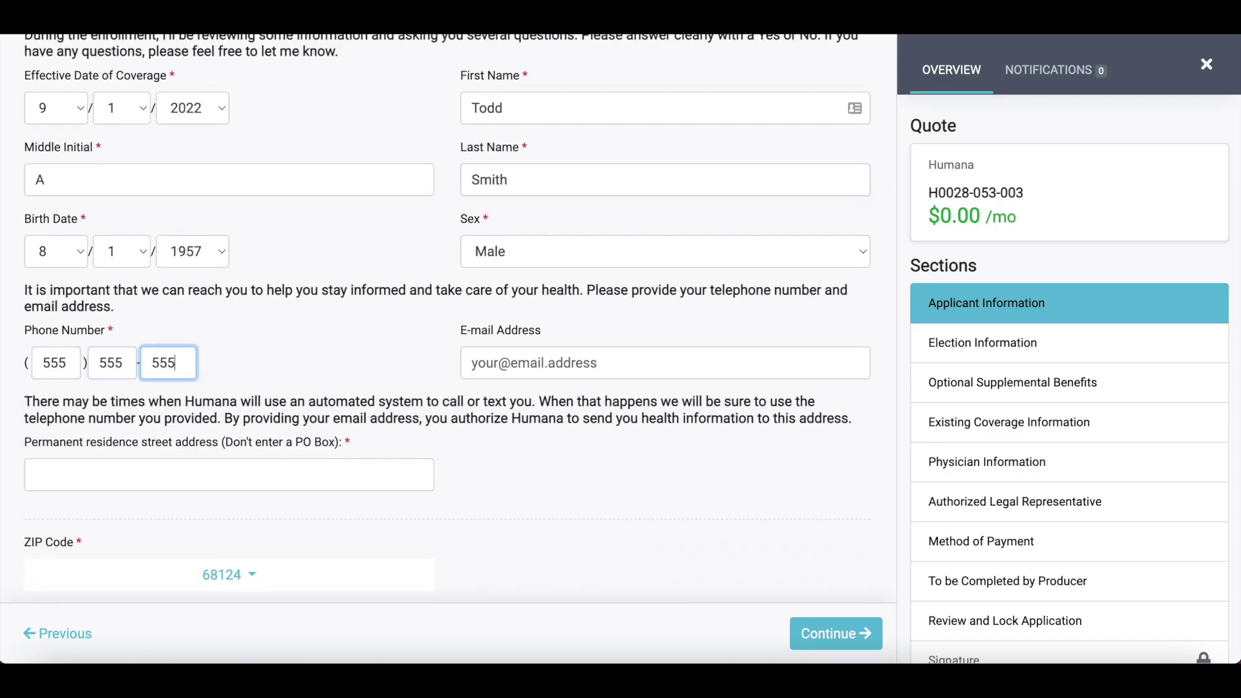
left_click(504, 363)
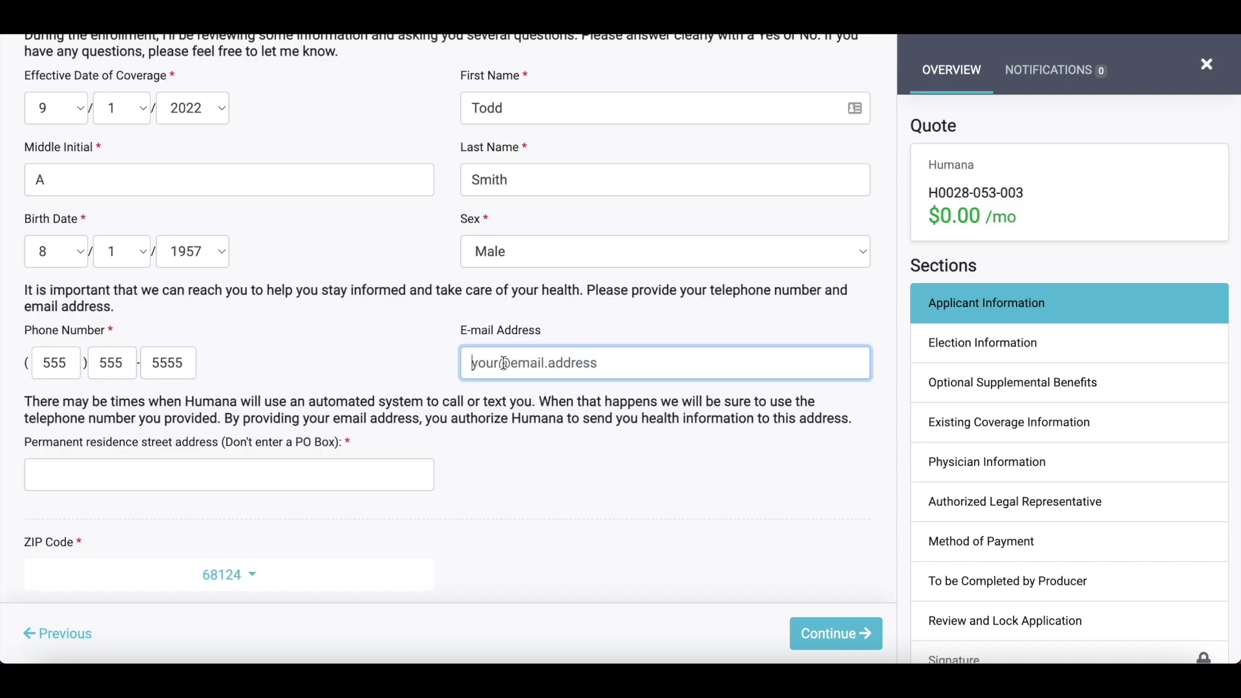
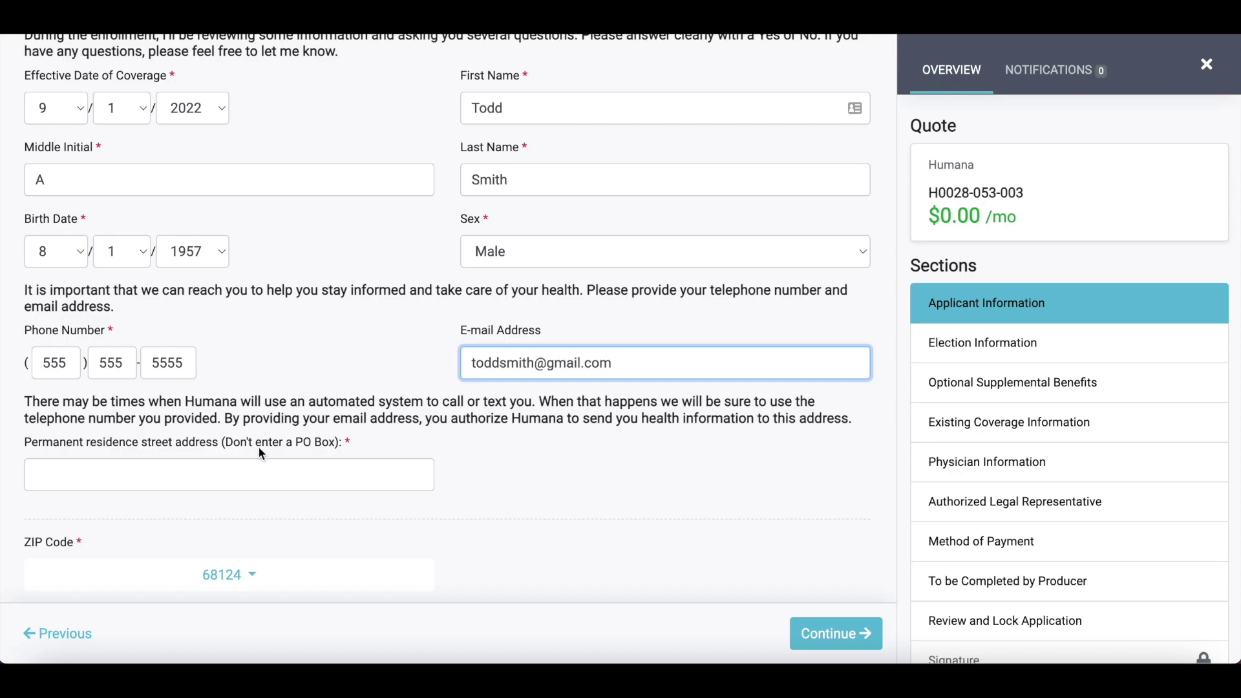
Enter the applicant's permanent residence street address
left_click(227, 468)
type("123 R St")
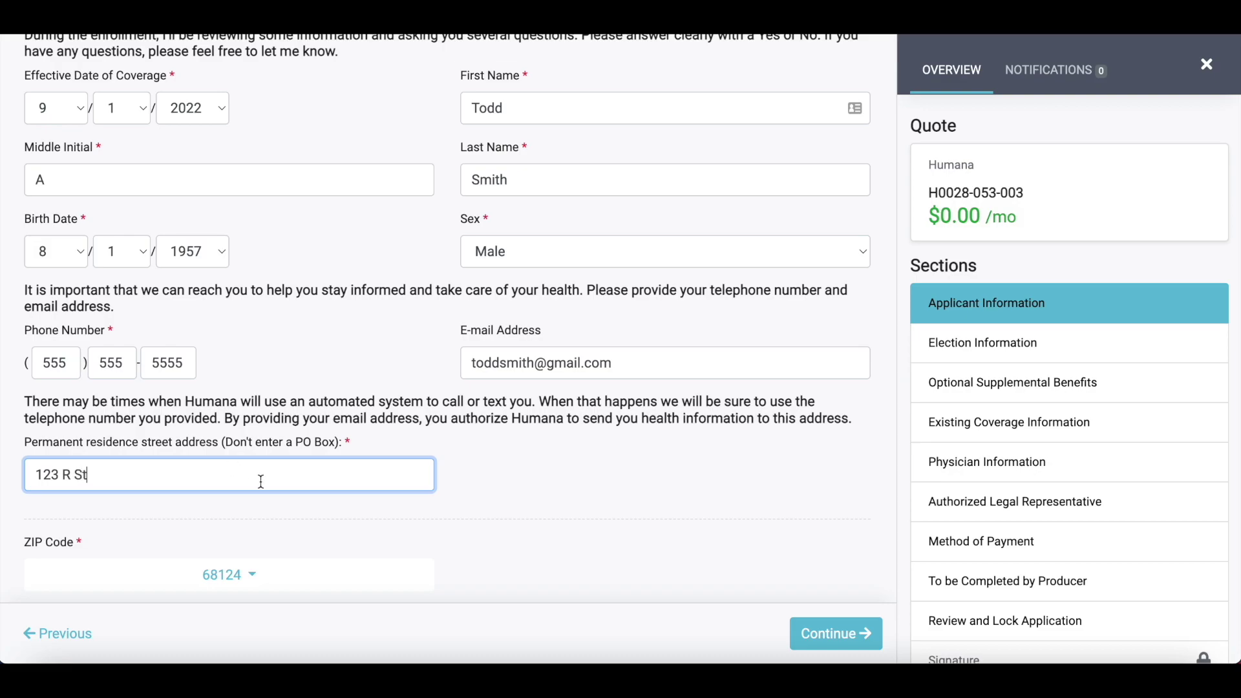
scroll(318, 502, "down", 3)
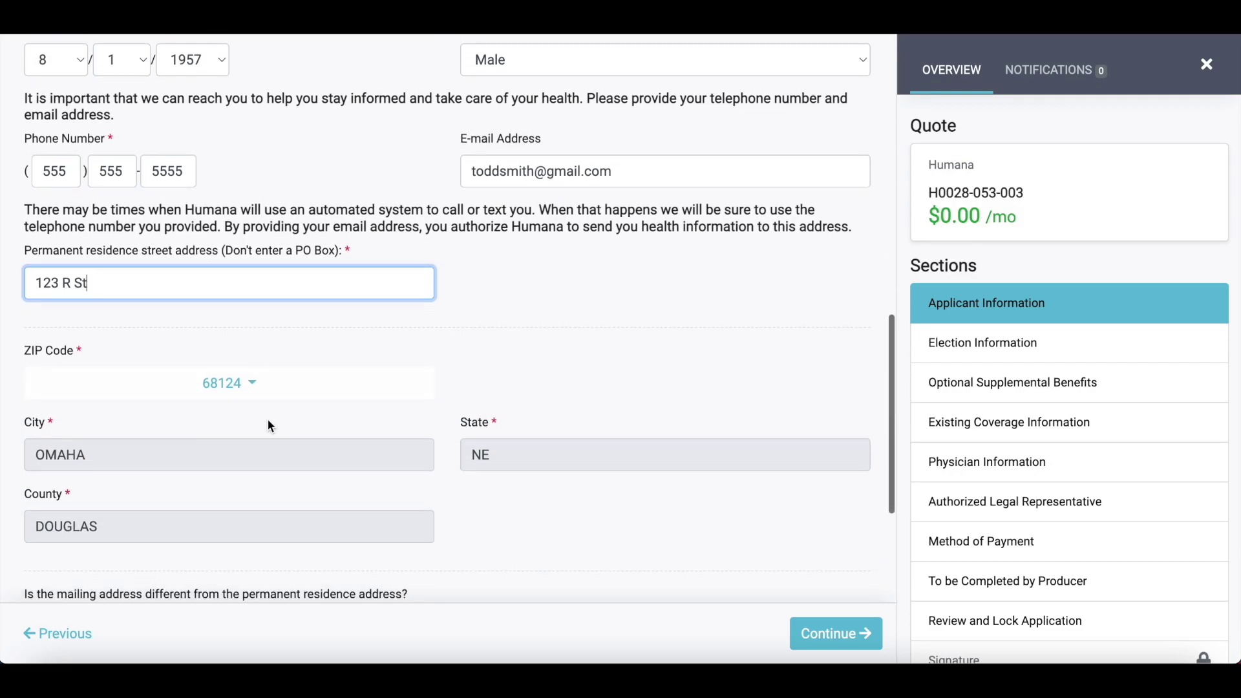
scroll(289, 468, "down", 2)
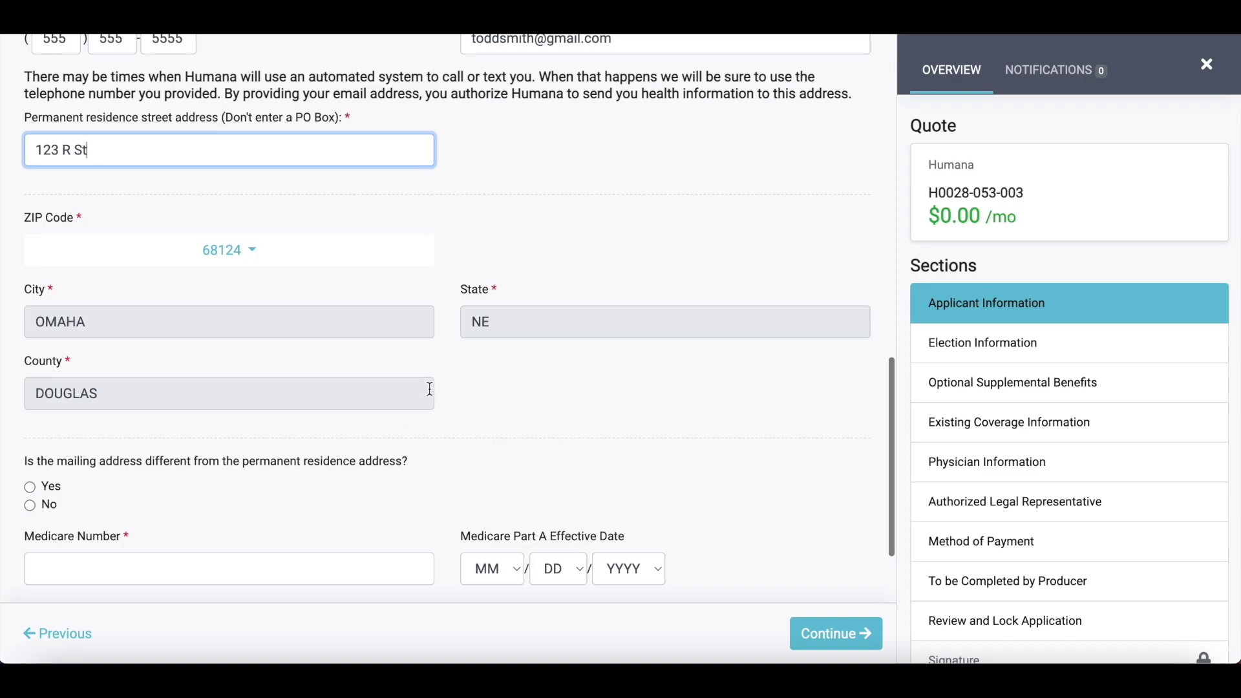
scroll(428, 390, "down", 2)
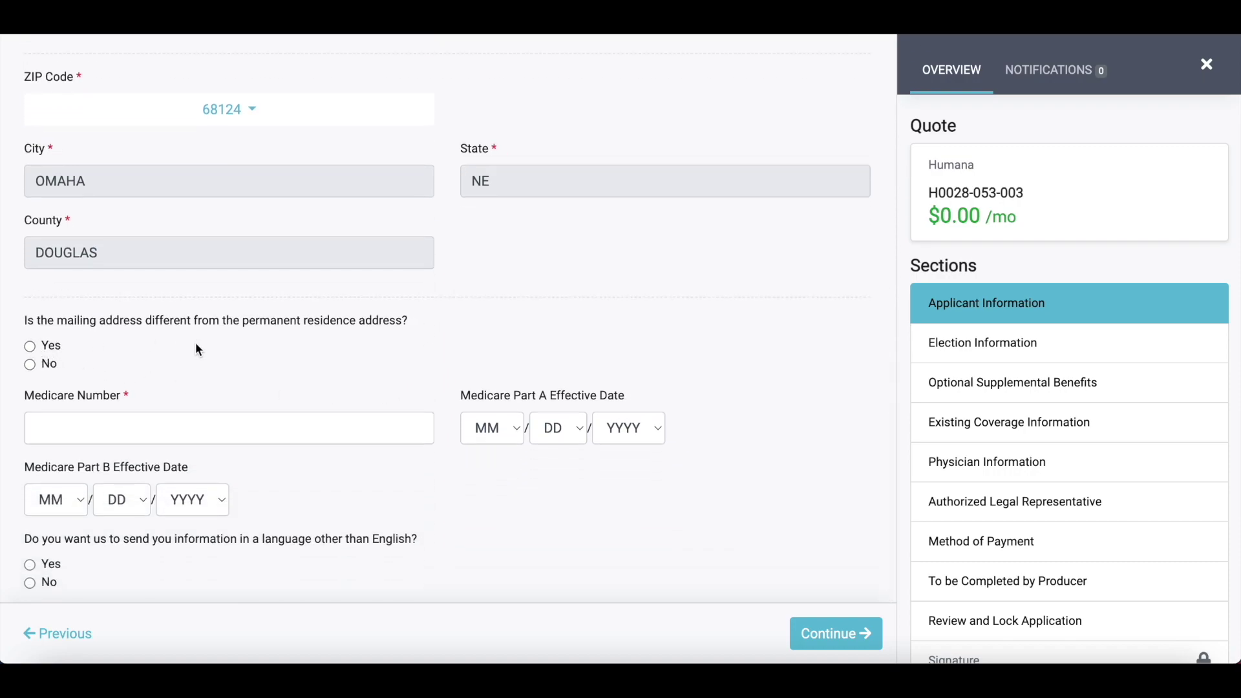
Answer No to a separate mailing address and enter the applicant's Medicare number
left_click(29, 365)
left_click(48, 424)
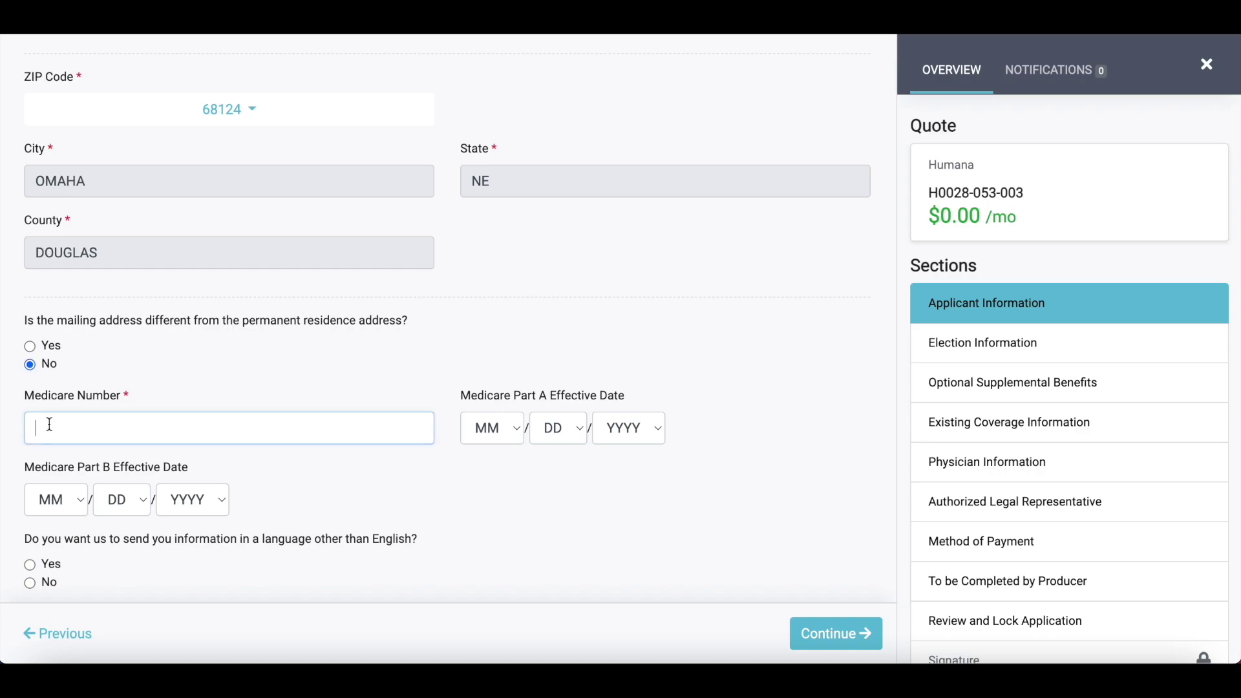
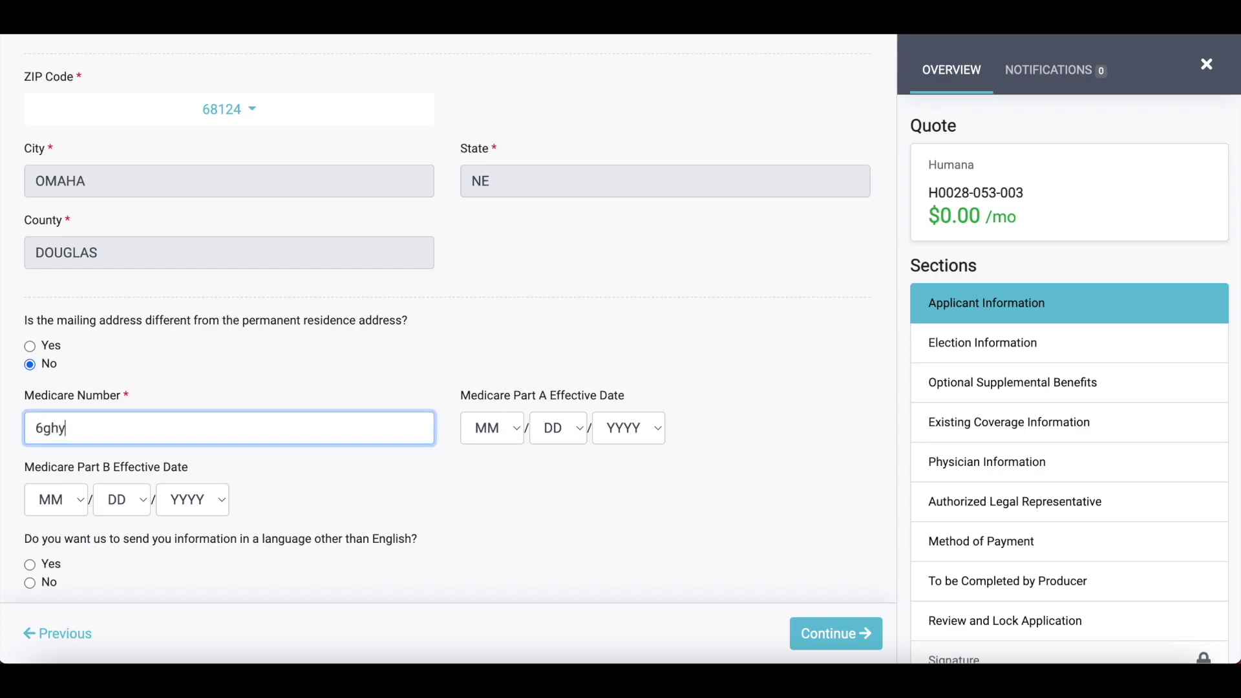
Set the Medicare Part A effective date to 9/2022
left_click(495, 428)
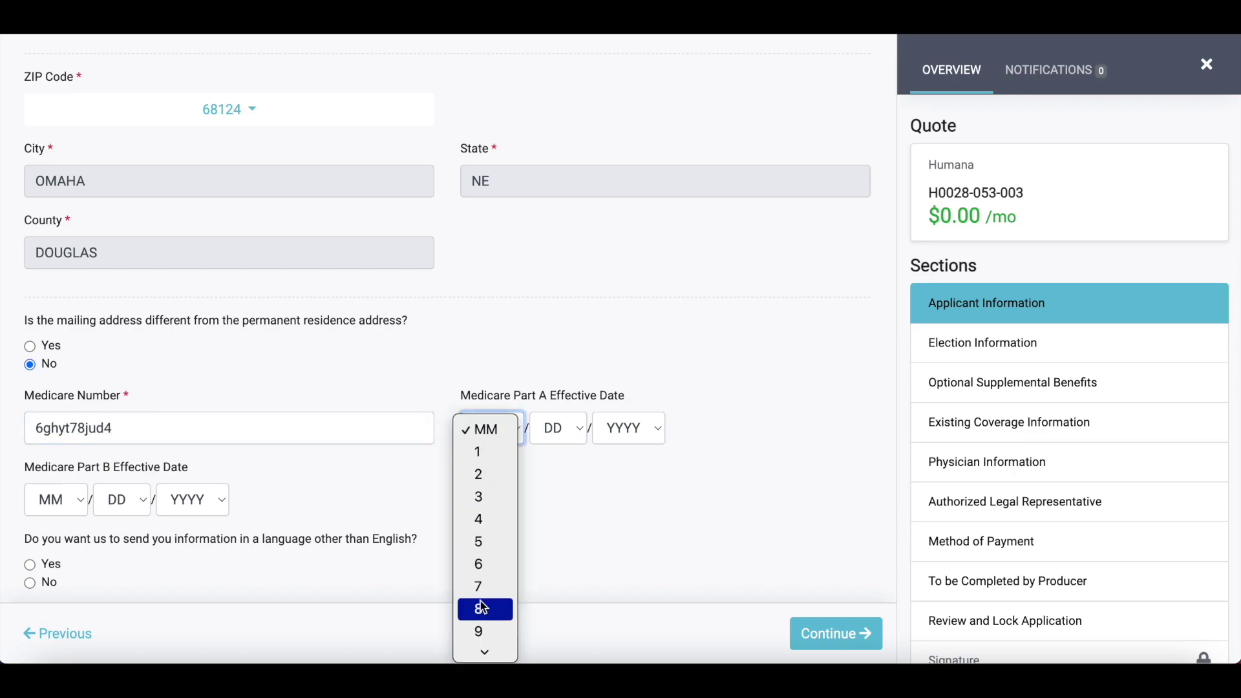
key("Return")
left_click(632, 433)
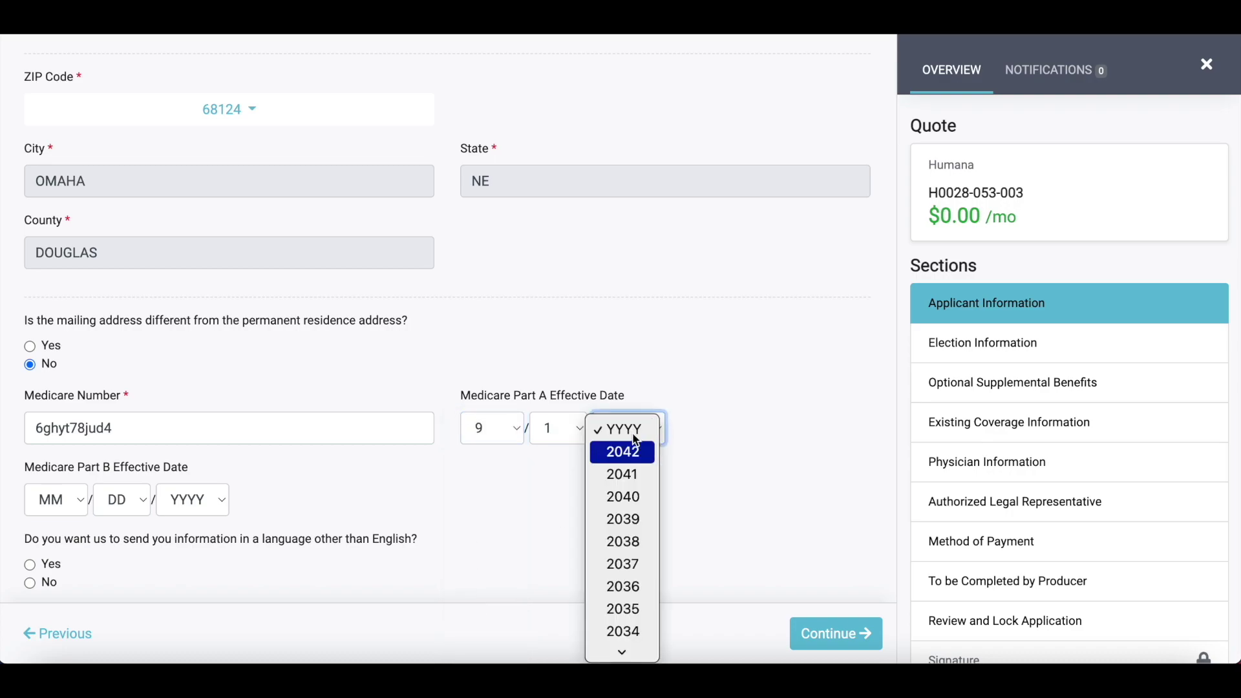
scroll(632, 432, "down", 2)
left_click(740, 423)
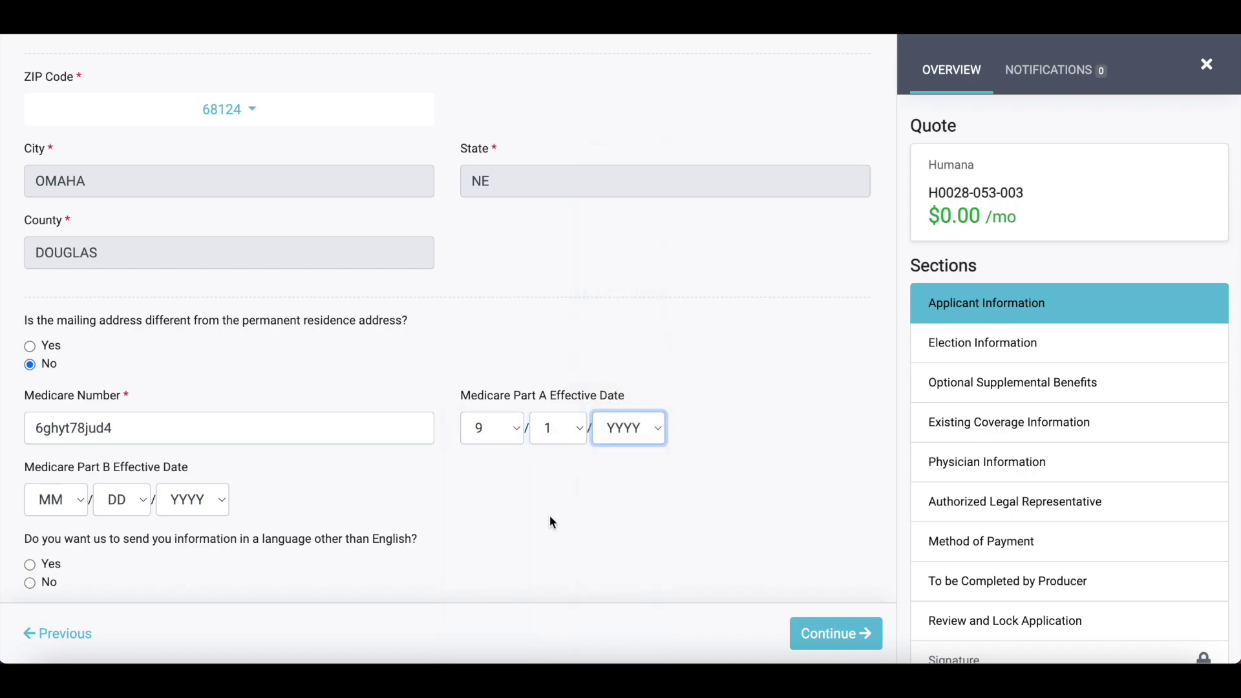
left_click(624, 433)
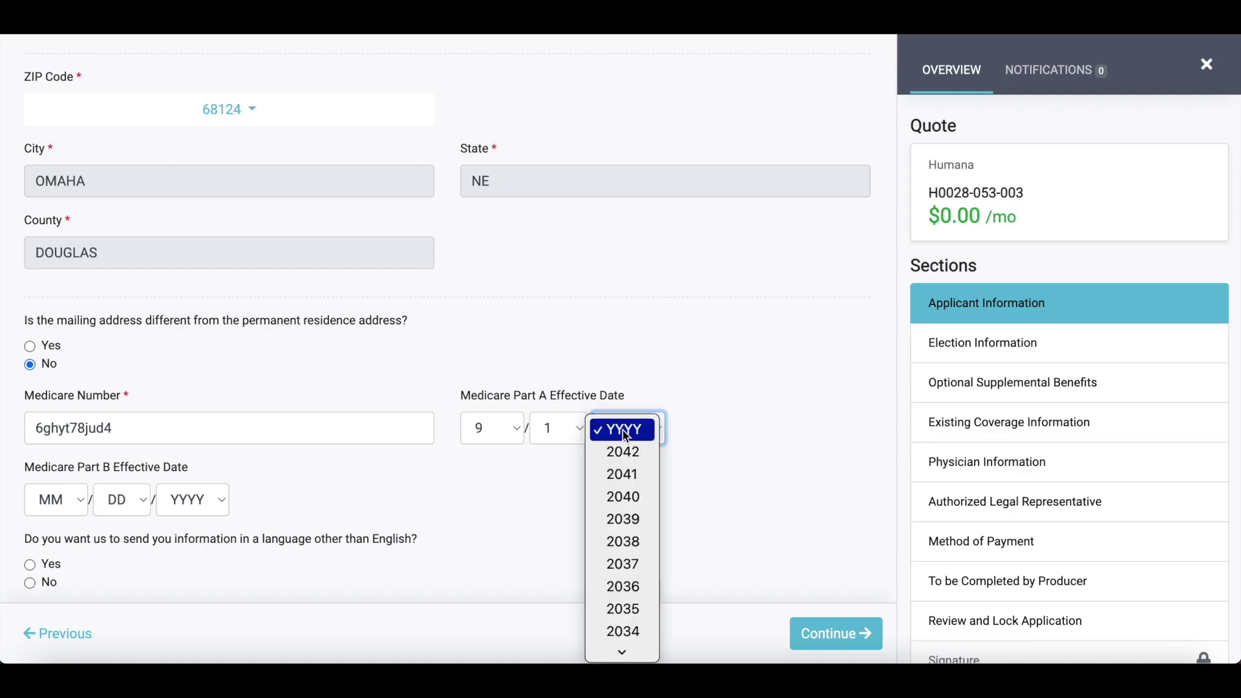
scroll(625, 609, "down", 10)
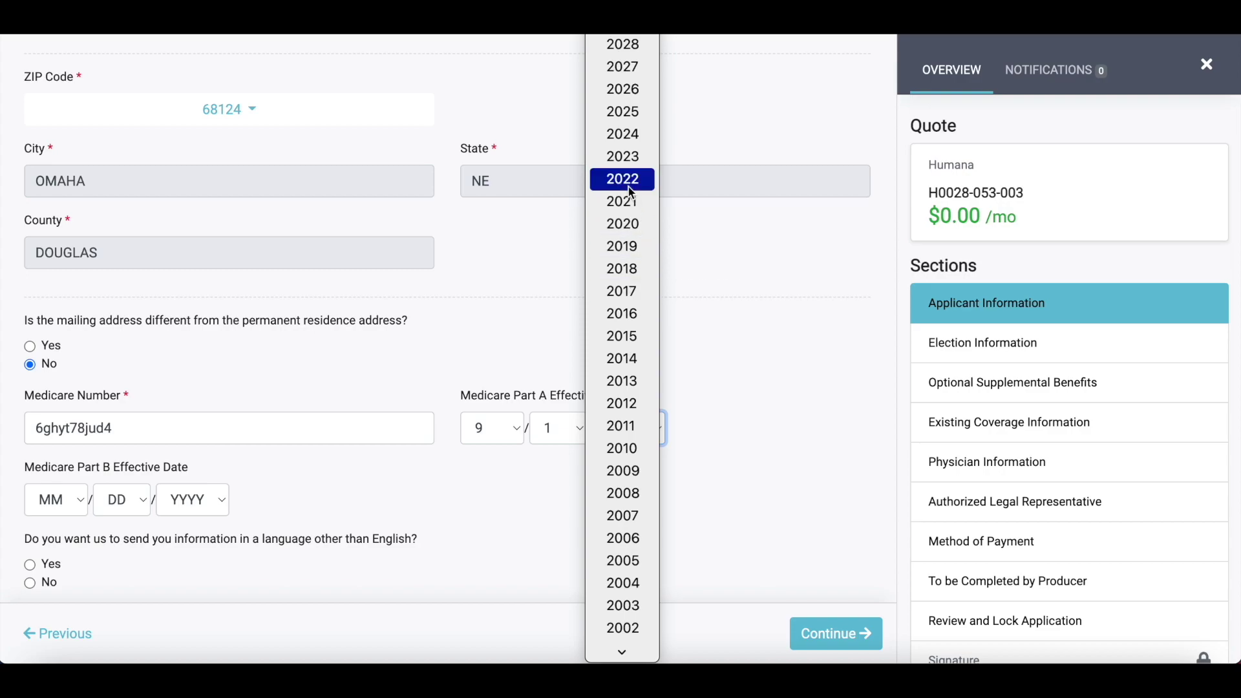
left_click(630, 183)
Set the Medicare Part B effective date to 9/2022
left_click(55, 502)
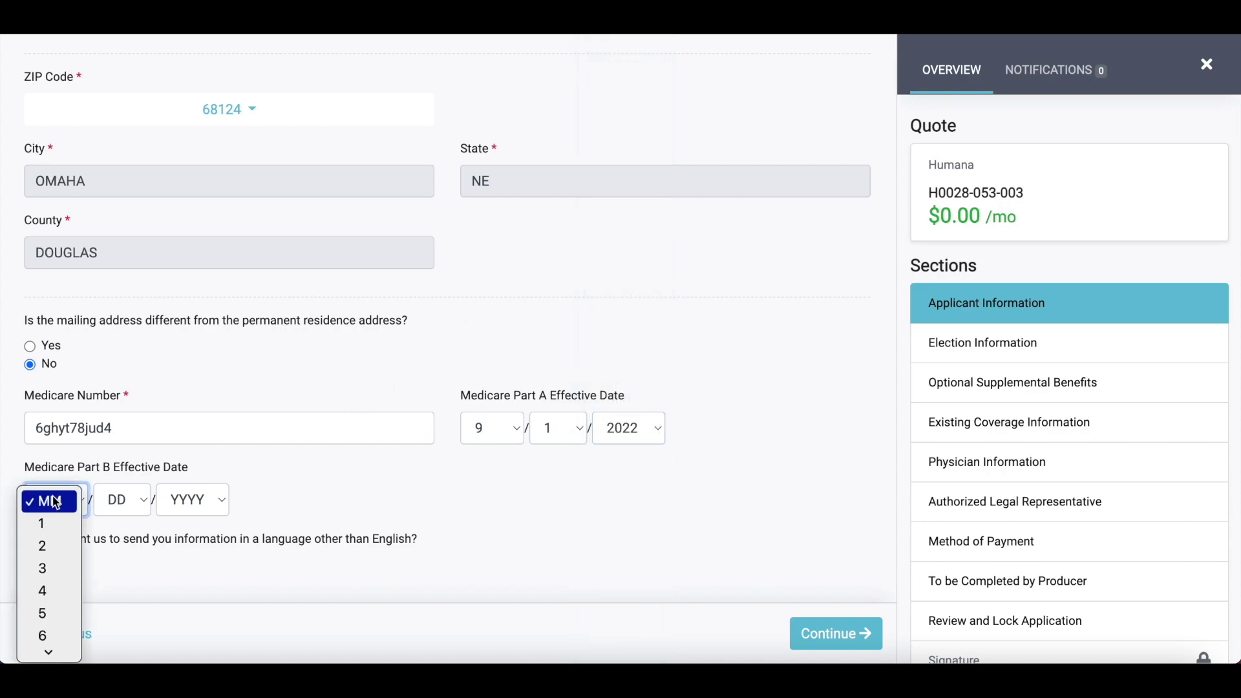
left_click(49, 631)
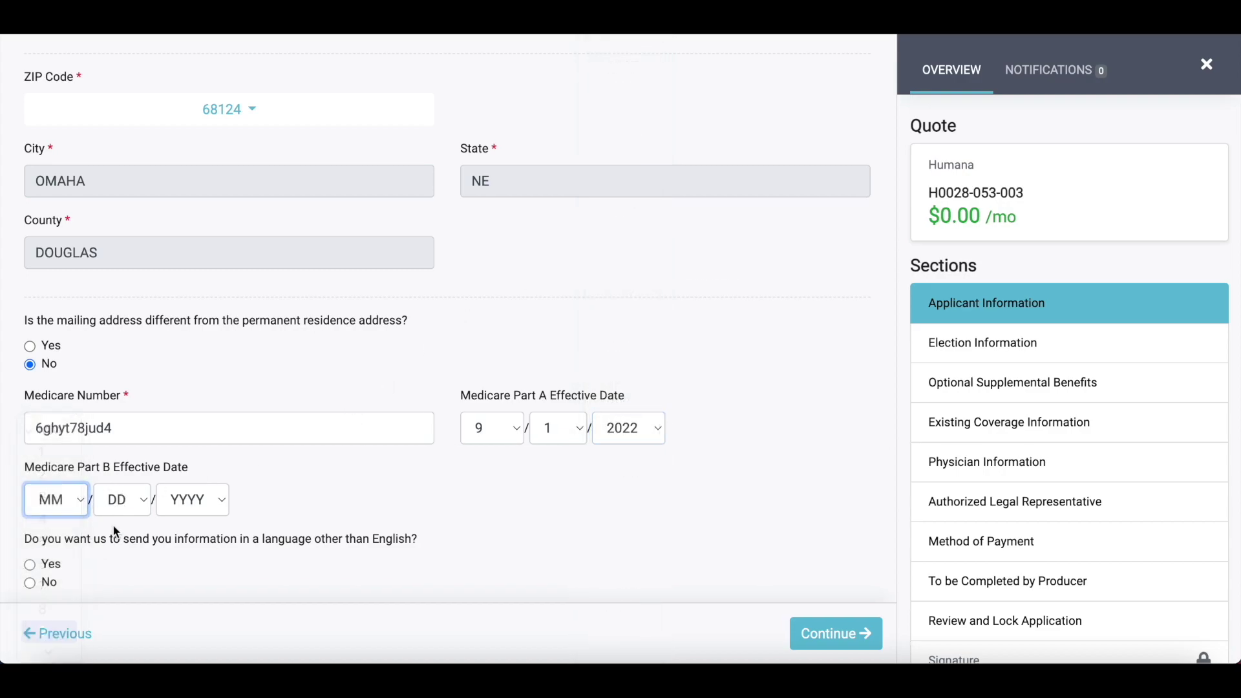
left_click(183, 501)
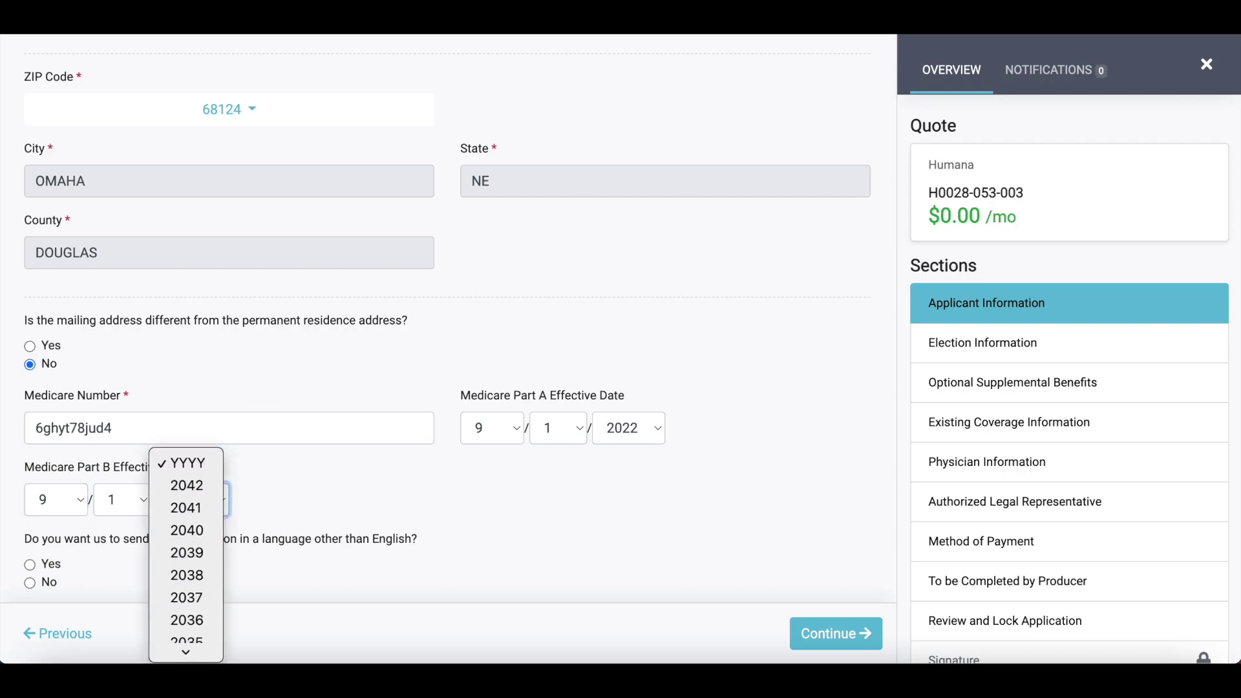
scroll(187, 569, "down", 5)
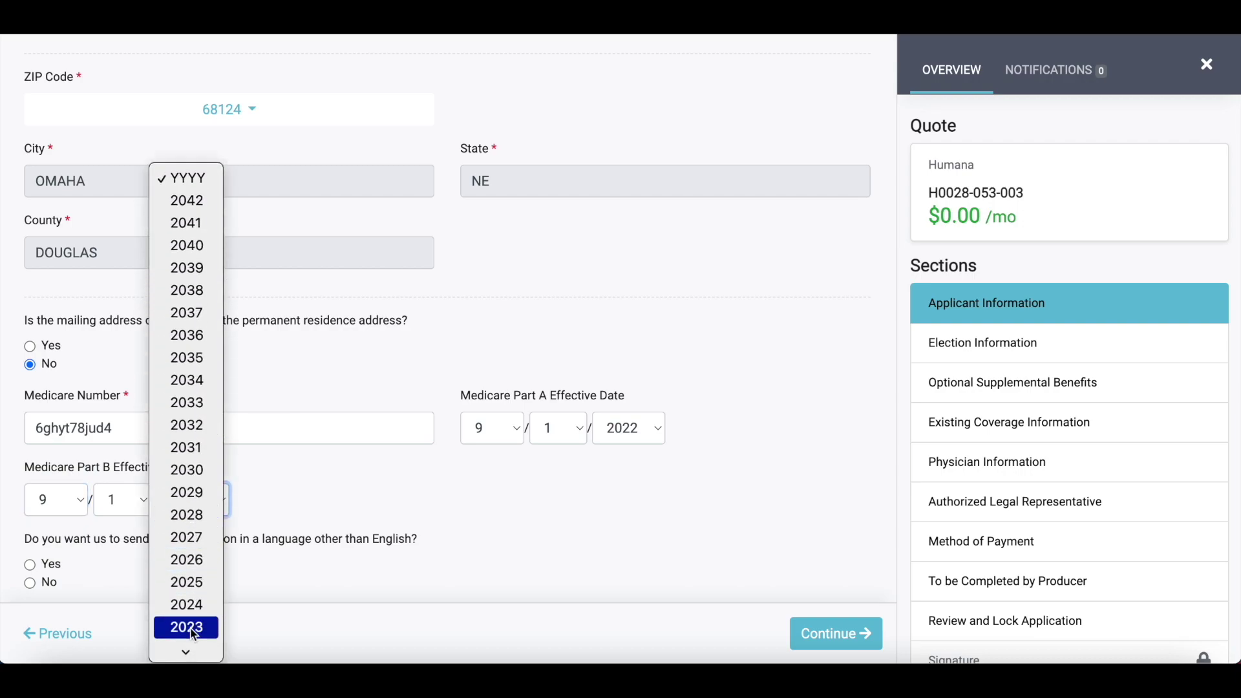
scroll(187, 620, "down", 3)
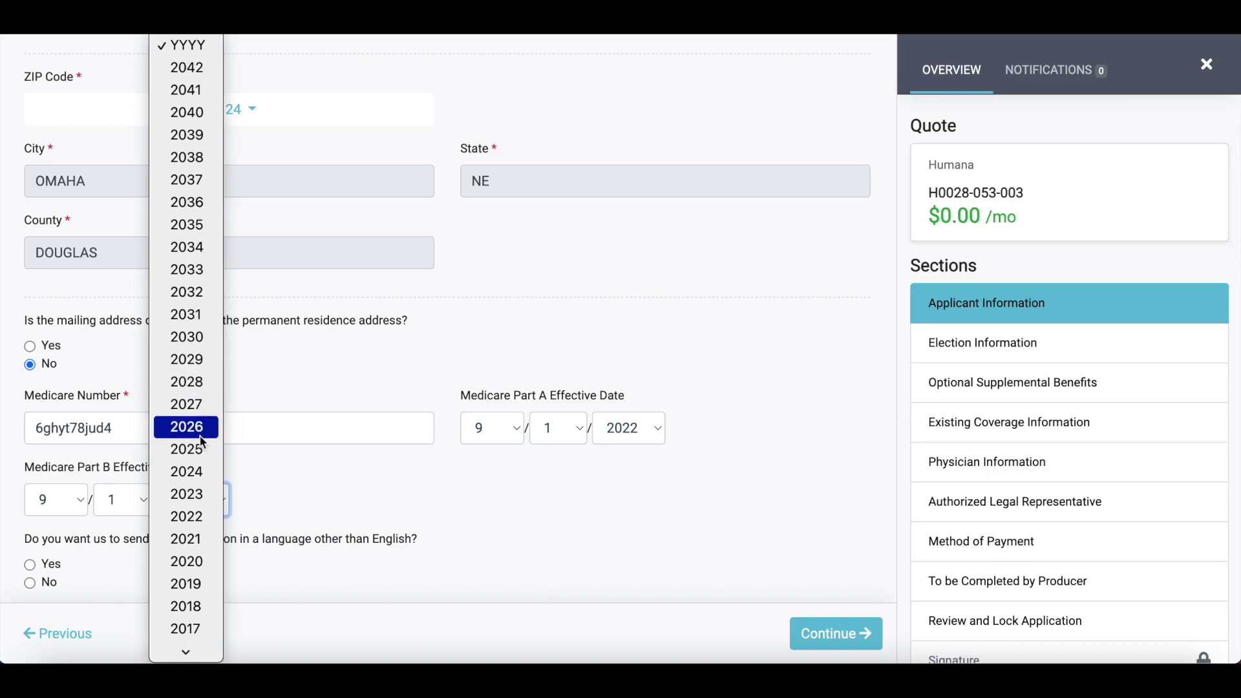
left_click(188, 517)
Answer No to receiving information in another language and continue the application
scroll(290, 537, "down", 3)
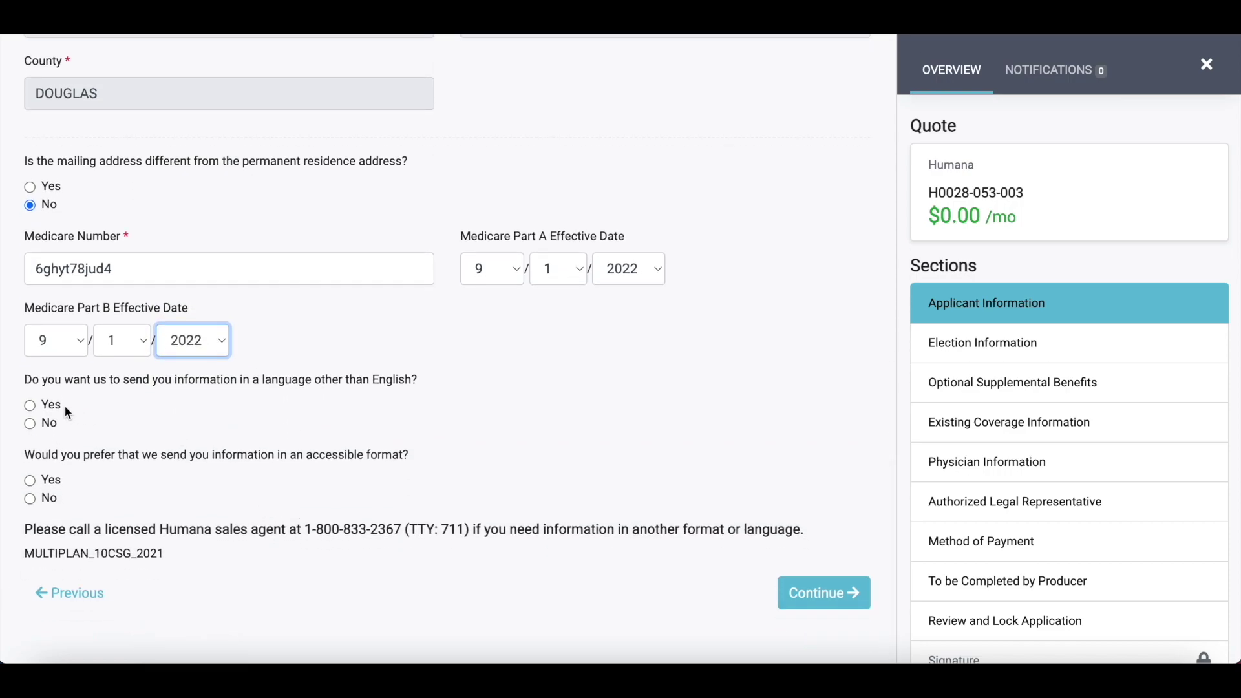
left_click(30, 423)
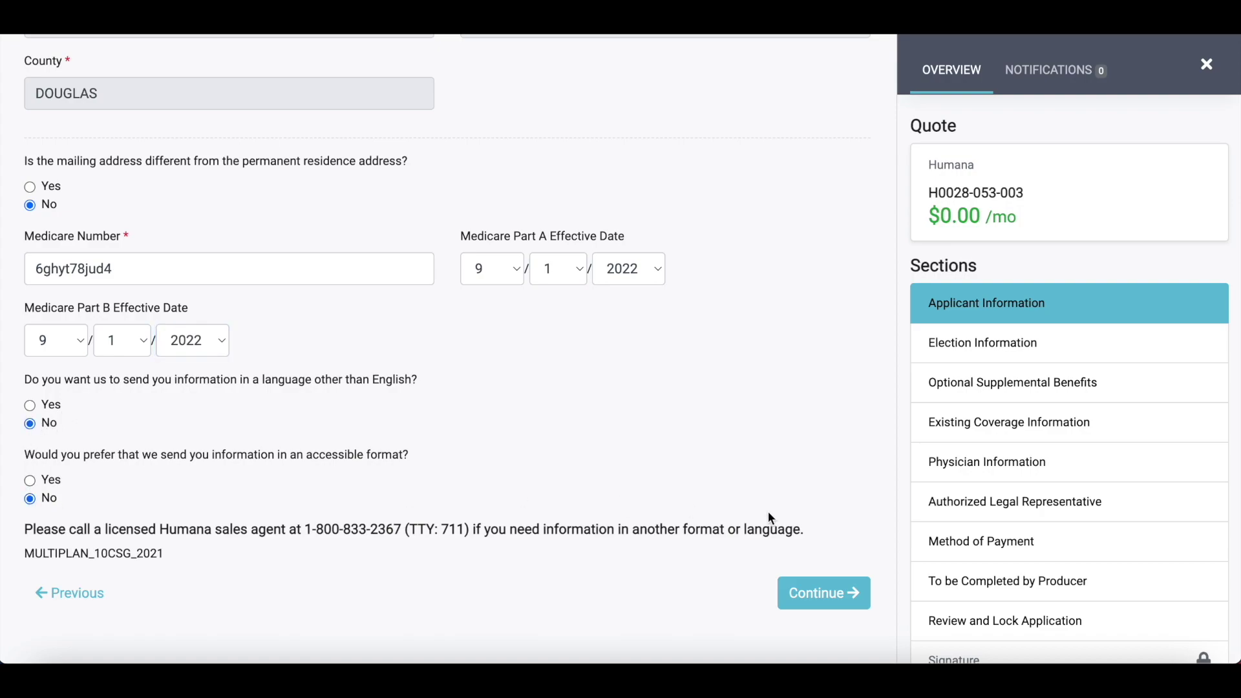
left_click(811, 603)
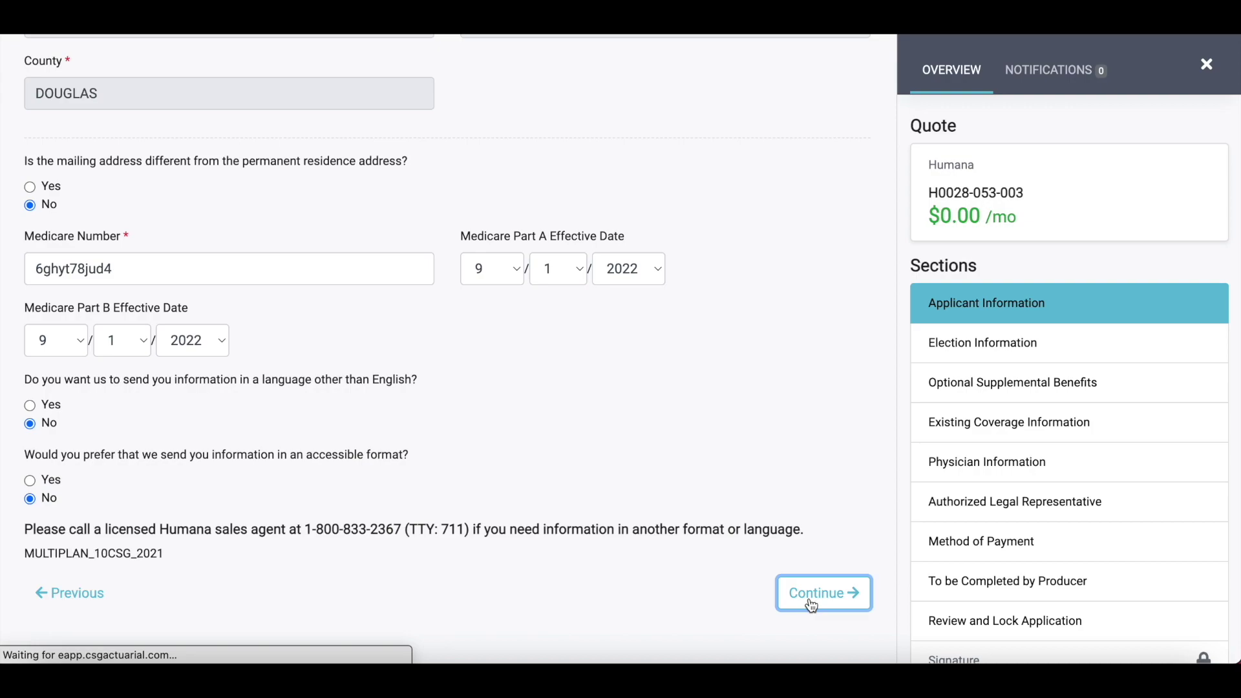
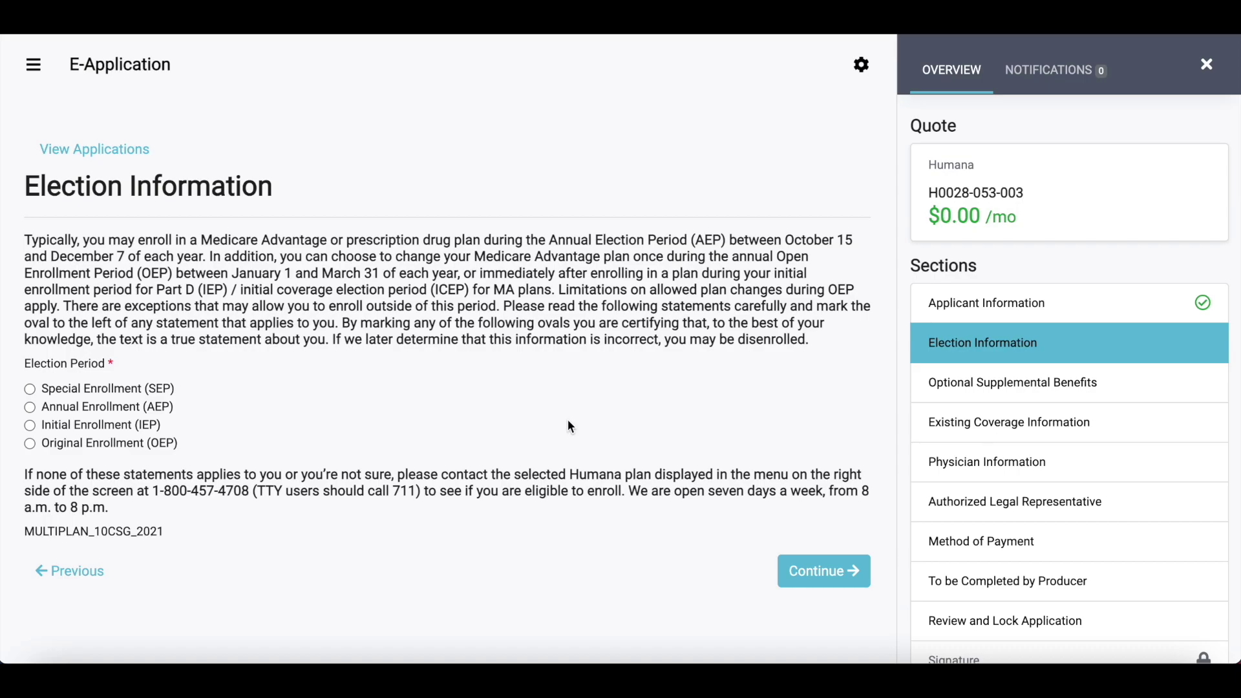
Choose Initial Enrollment (IEP) as the election period and Initial Enrollment Period as the reason
left_click(119, 421)
left_click(91, 530)
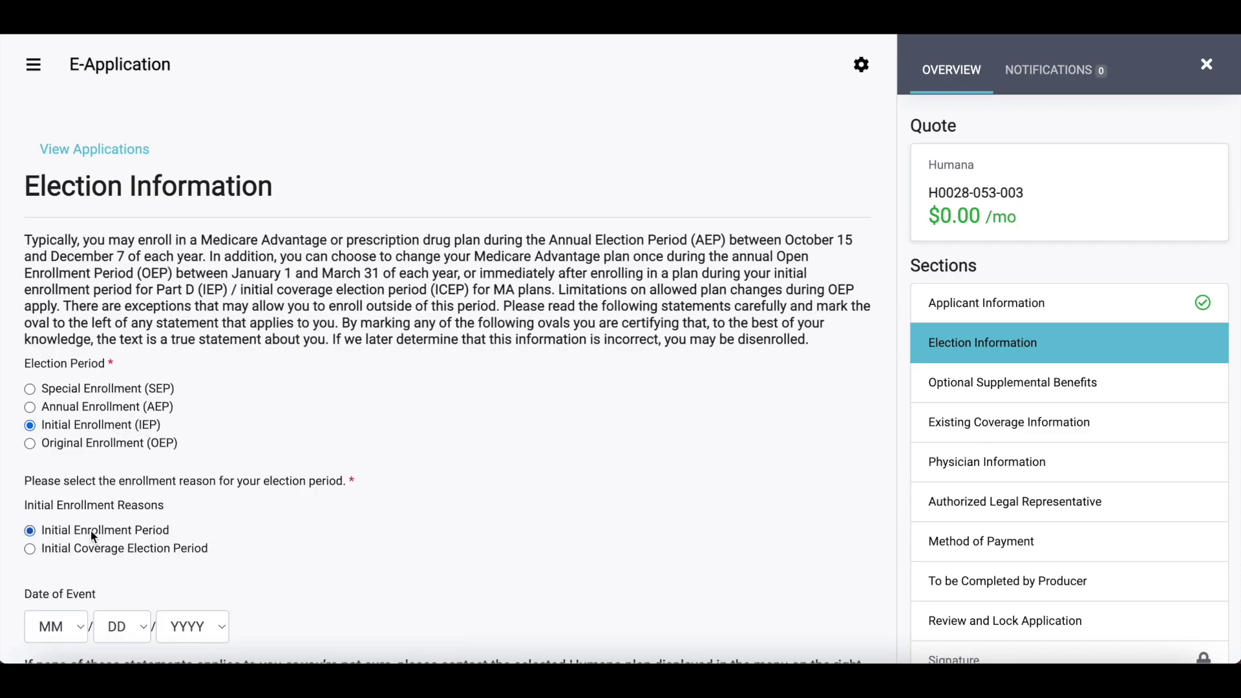
scroll(270, 540, "down", 2)
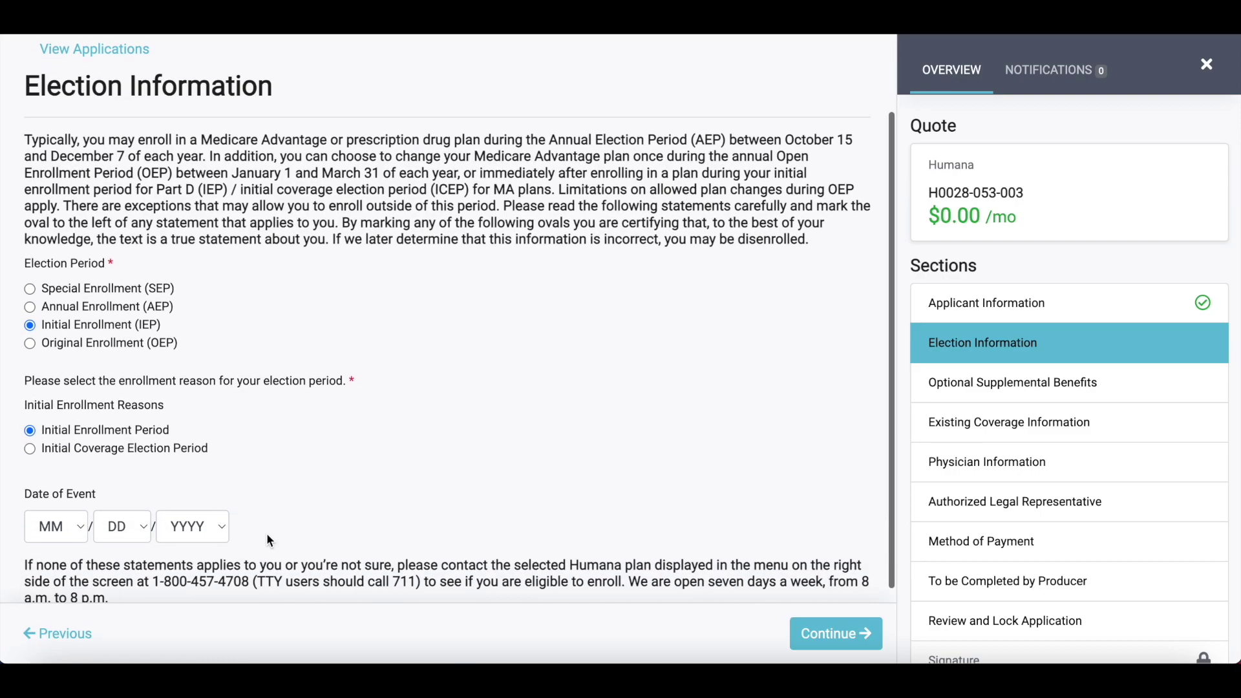
scroll(269, 539, "down", 1)
Set the Date of Event to 9/1/2022 and continue to Optional Supplemental Benefits
left_click(53, 457)
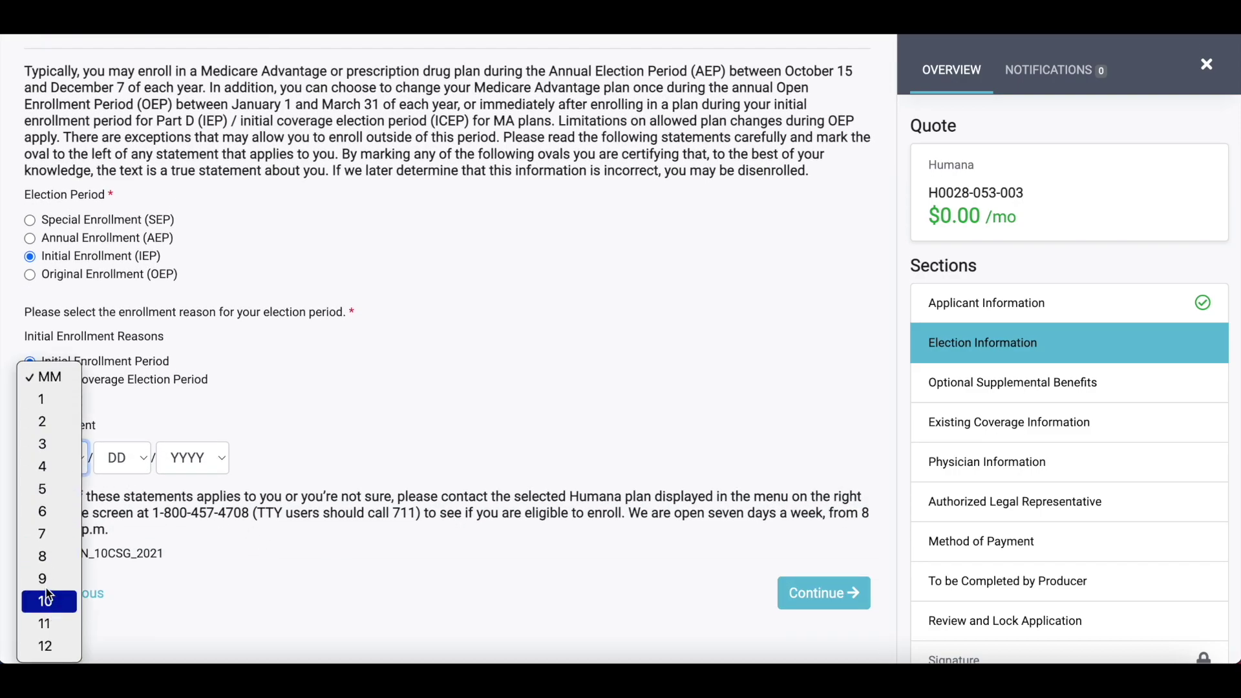
left_click(45, 575)
left_click(196, 458)
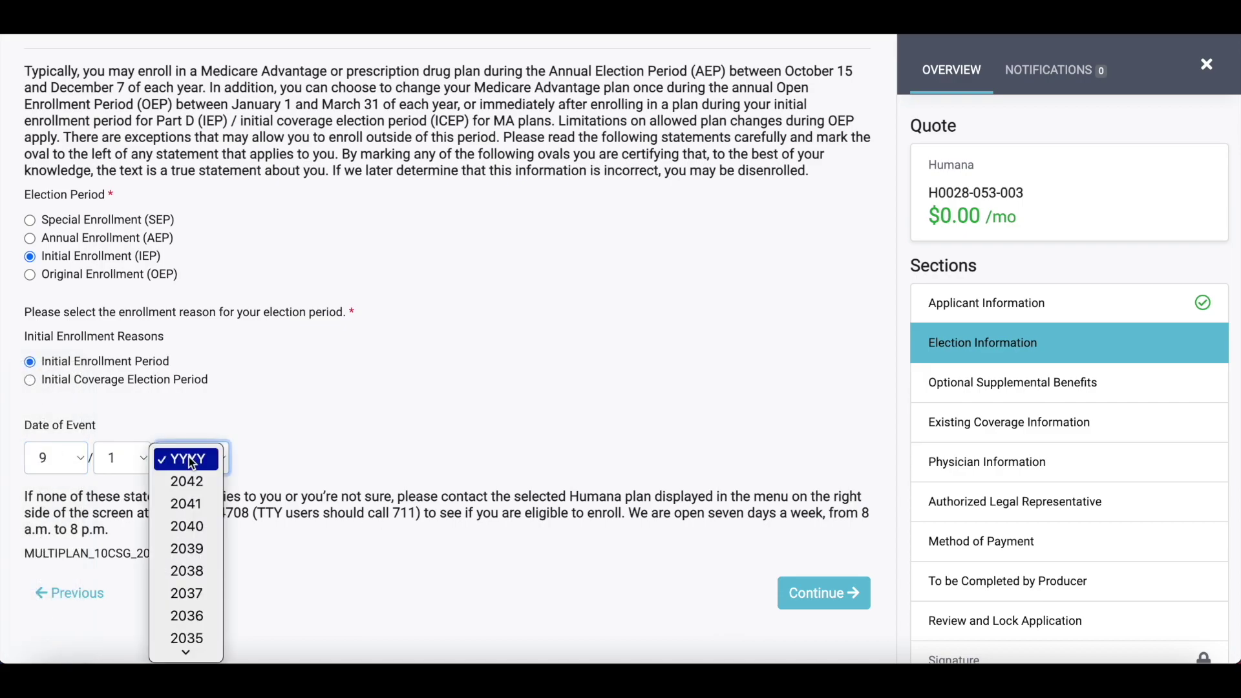
mouse_move(191, 650)
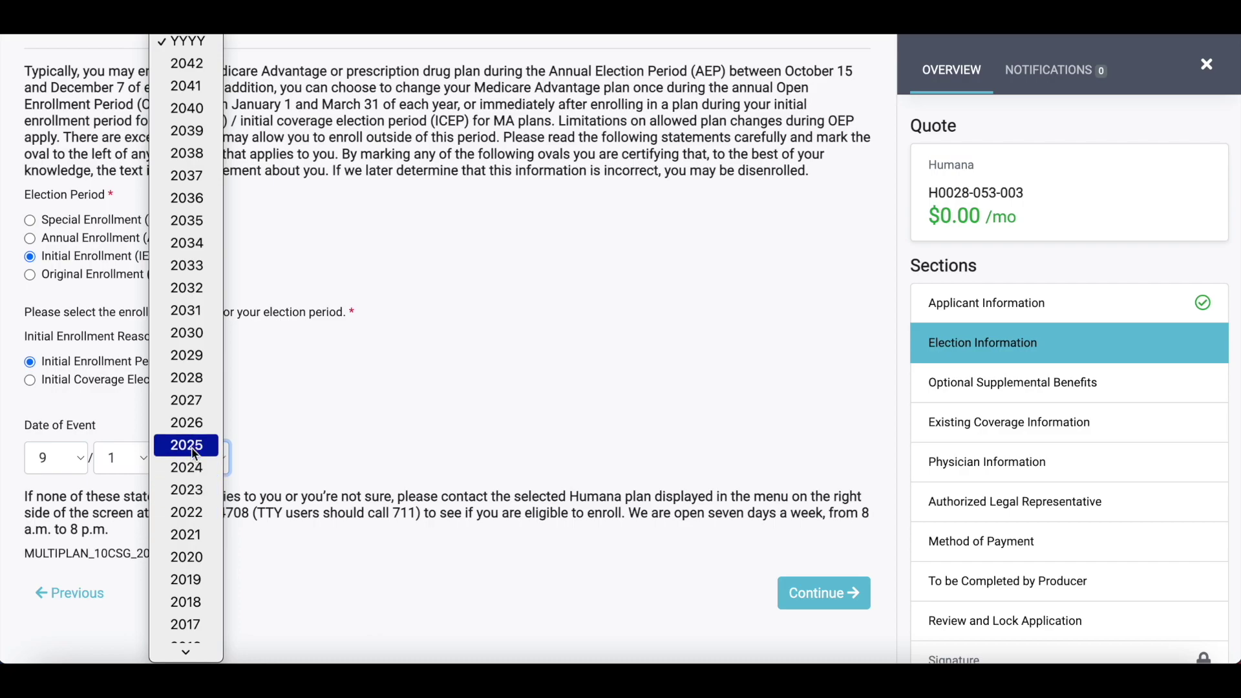
left_click(187, 512)
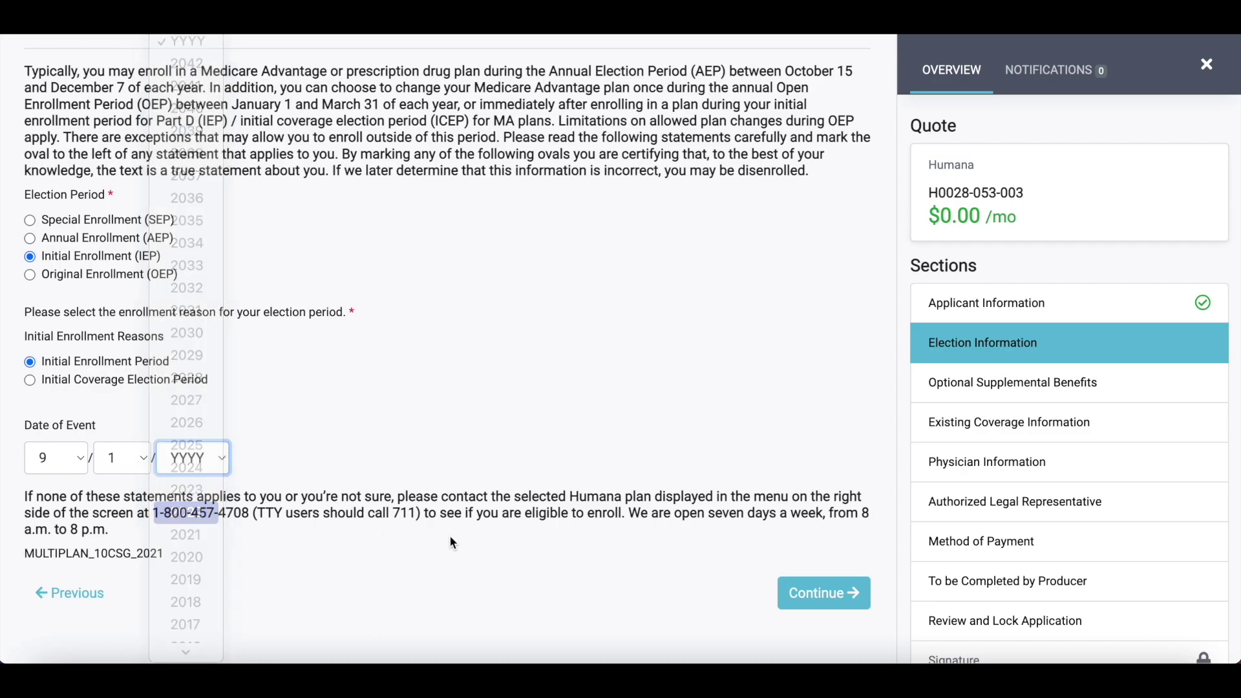
left_click(839, 602)
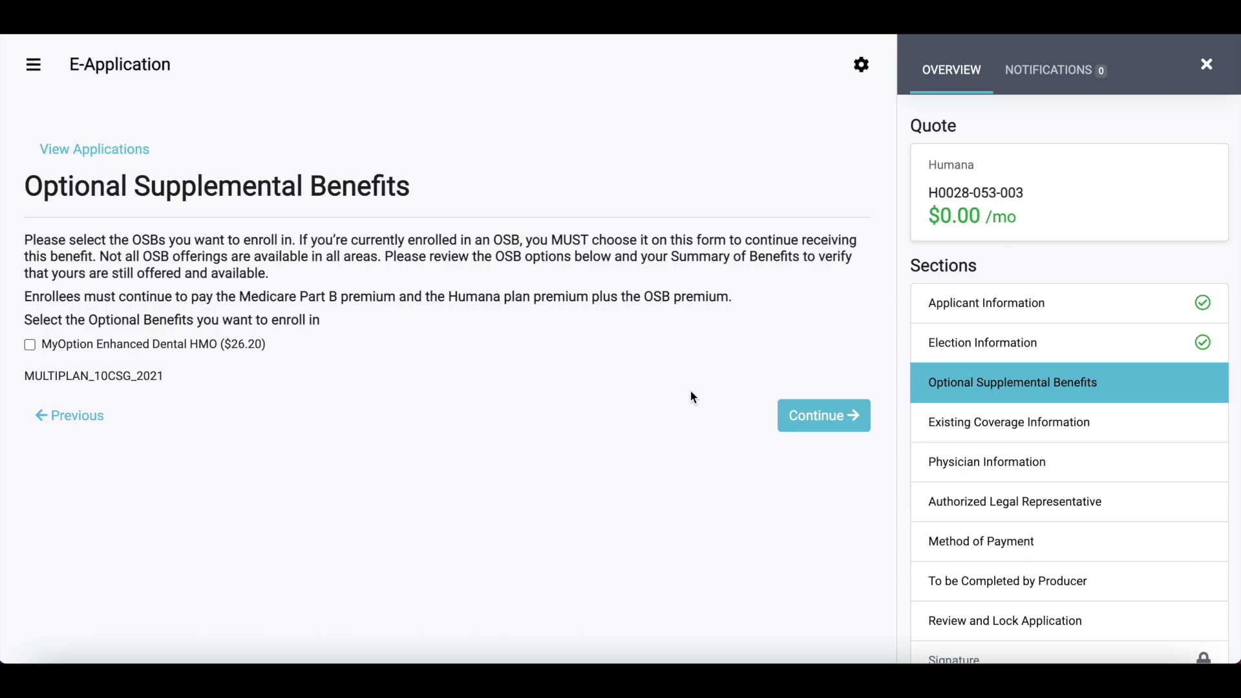
Skip optional dental, answer No to working, spouse working and other coverage, then continue
left_click(979, 438)
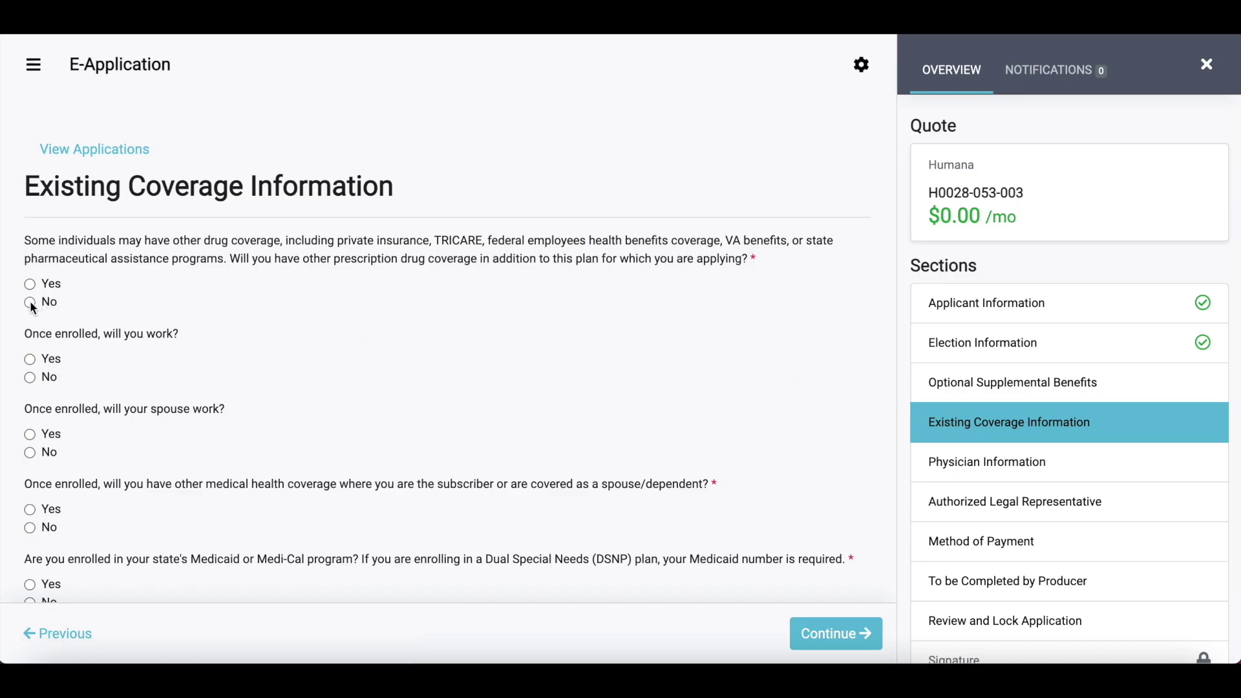
left_click(31, 378)
left_click(31, 453)
scroll(61, 457, "down", 1)
scroll(61, 457, "down", 1)
left_click(31, 446)
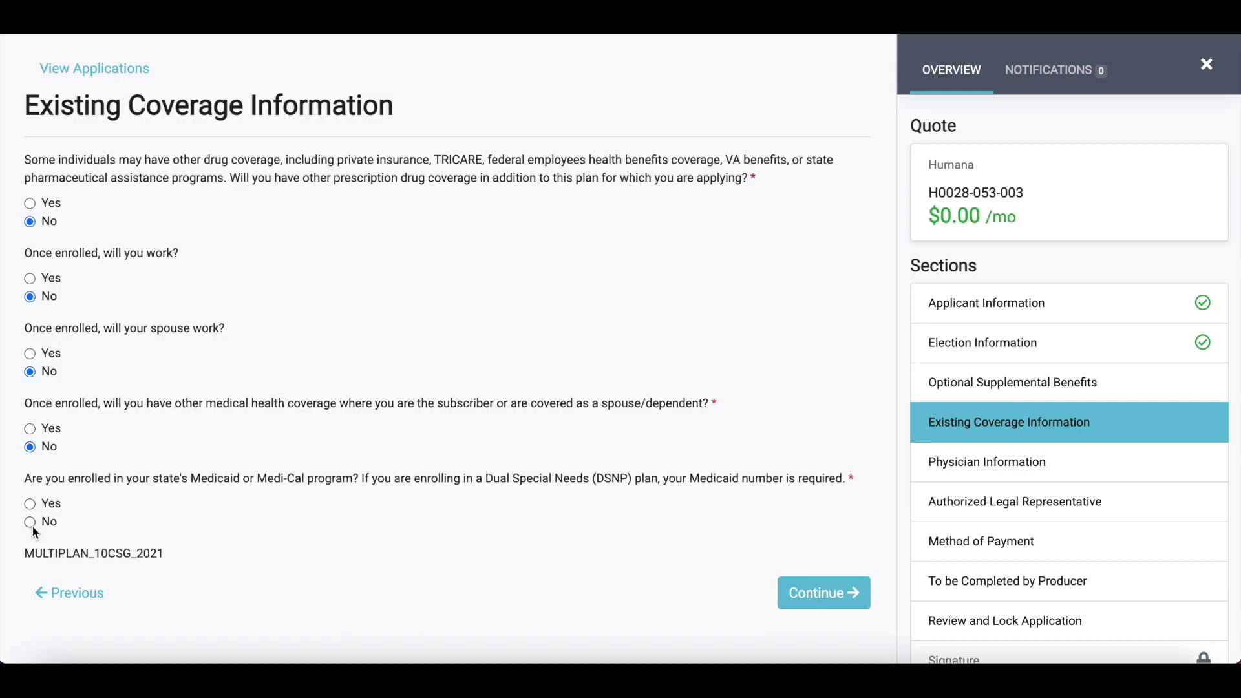
left_click(827, 595)
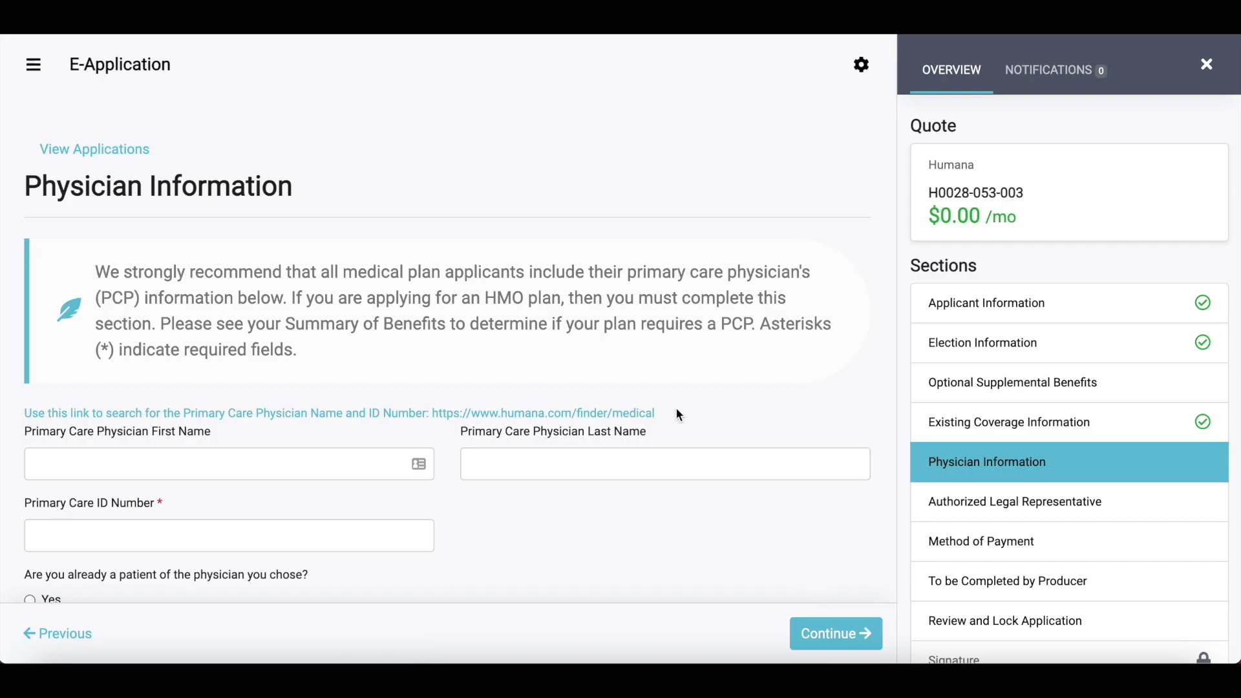
Enter the primary care physician's first name, last name and ID number, confirm being their patient, and continue
scroll(632, 521, "down", 1)
scroll(632, 522, "down", 1)
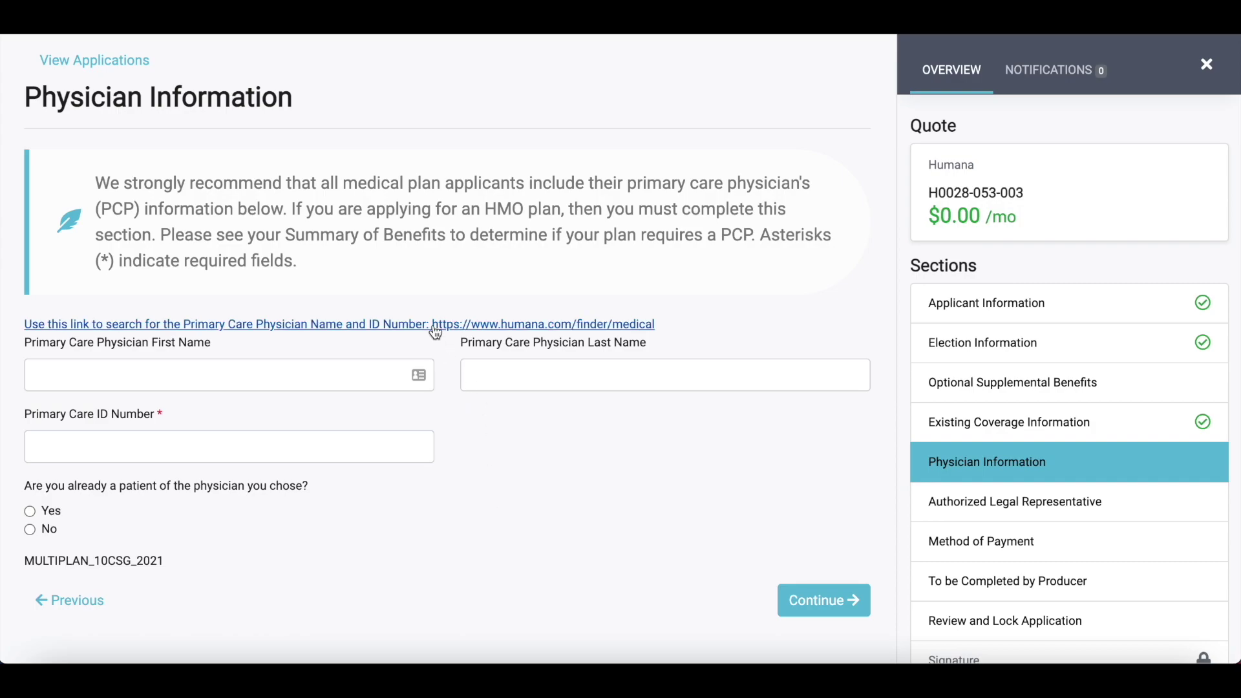
left_click(302, 385)
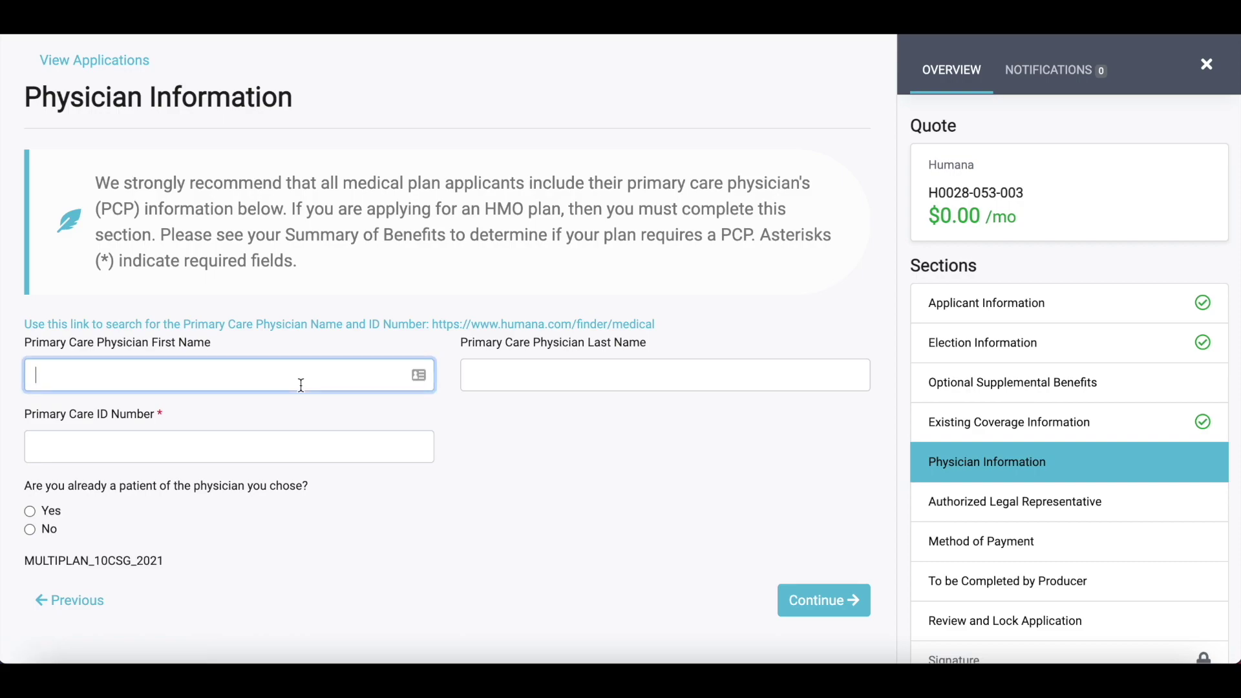
type("John")
key("Tab")
type("Smith")
left_click(67, 448)
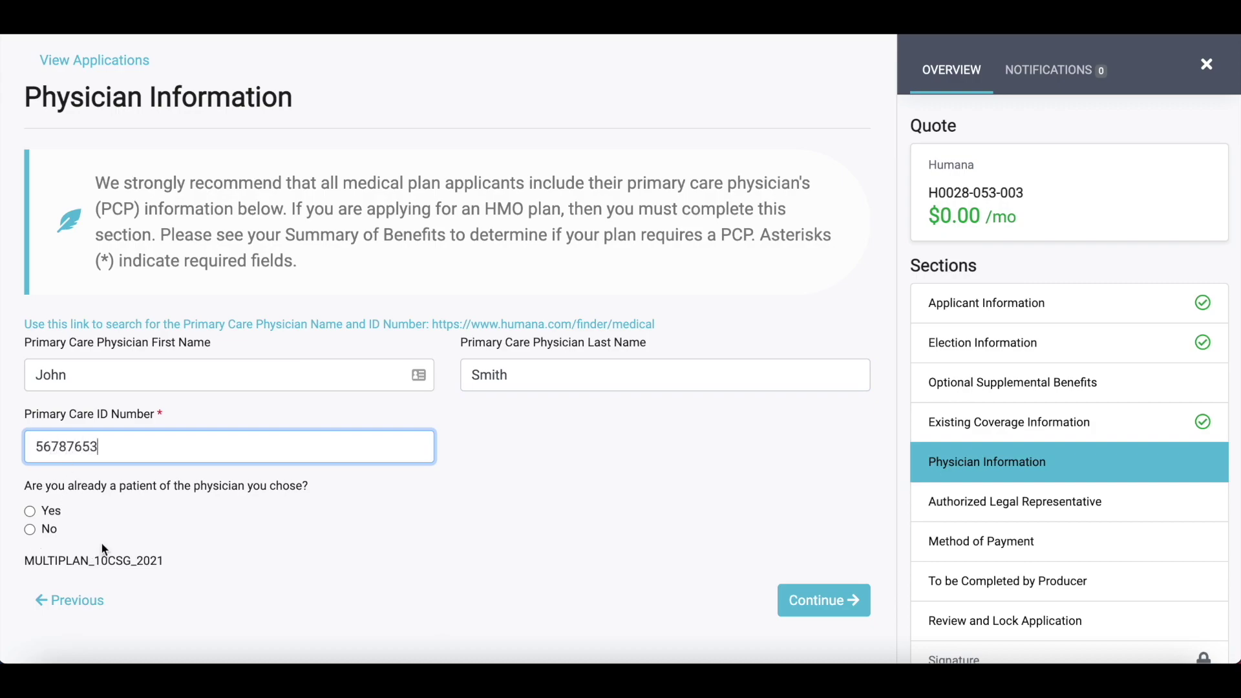
left_click(30, 511)
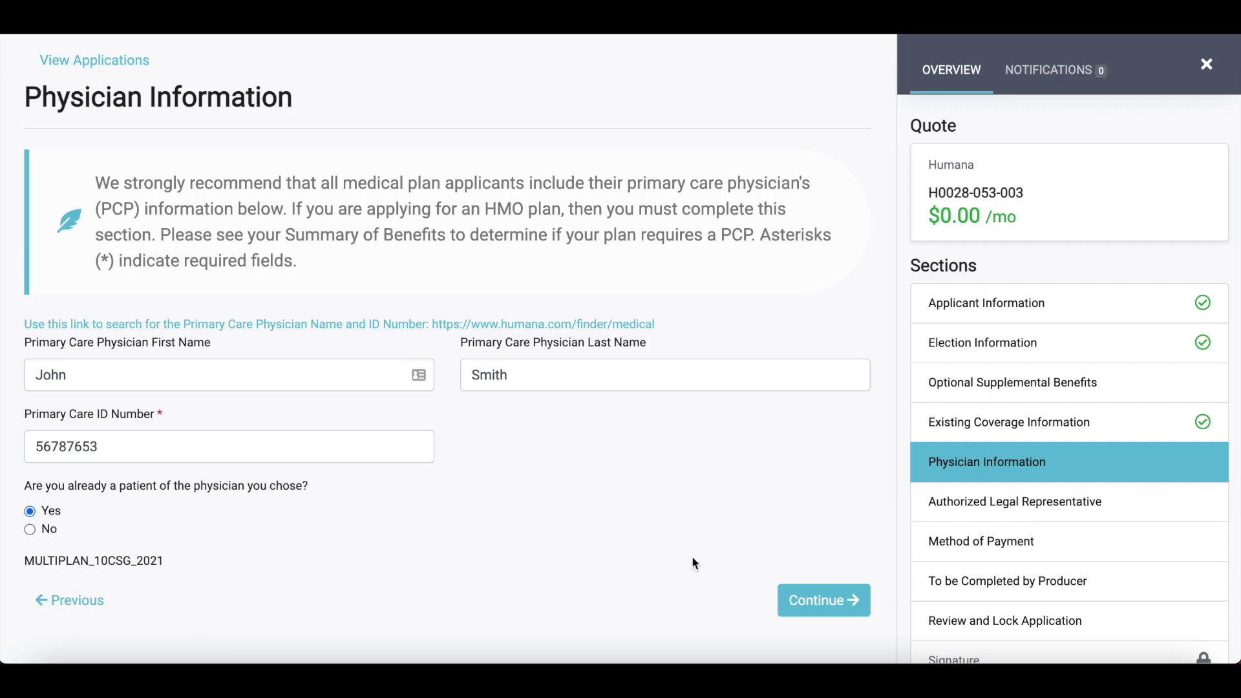
left_click(799, 599)
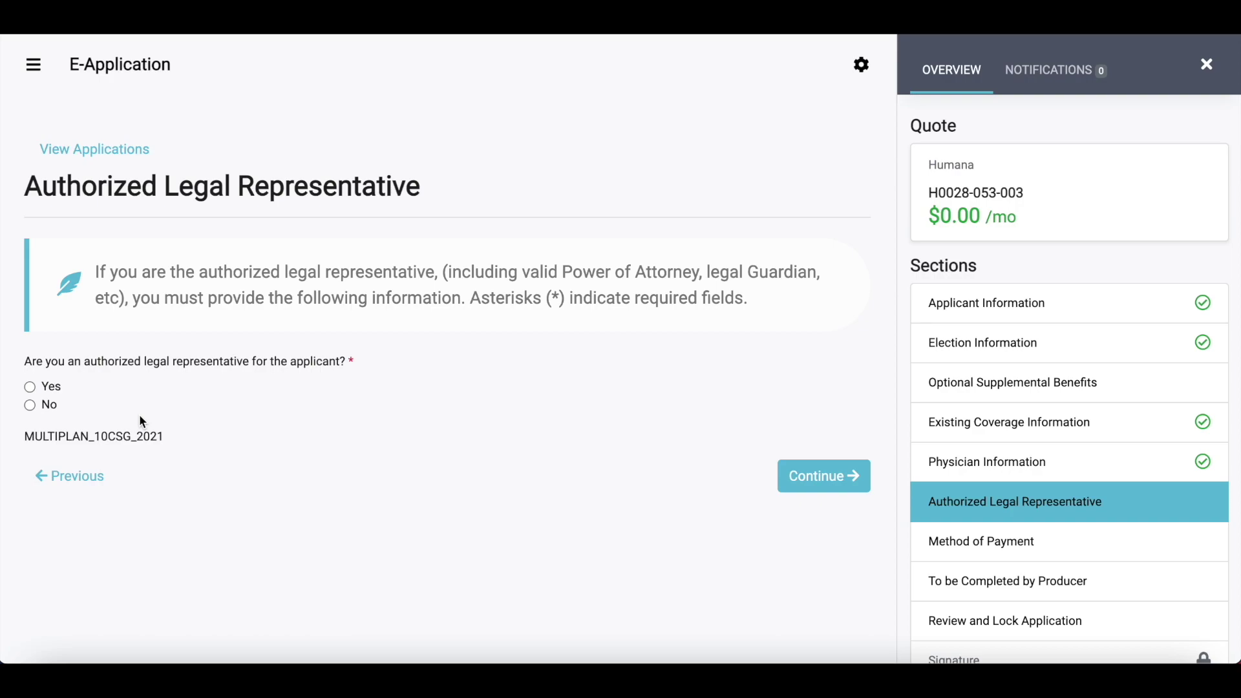
Answer No to the authorized legal representative question, correcting an initial Yes, and continue
left_click(30, 387)
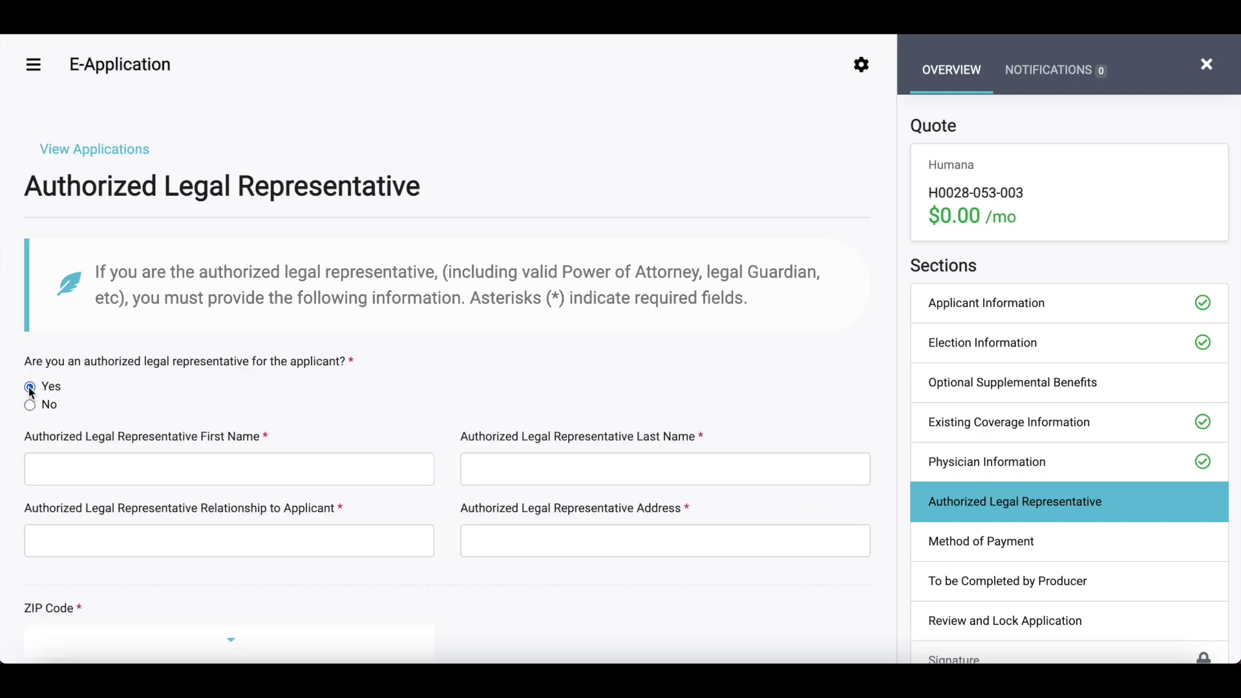
scroll(252, 486, "down", 1)
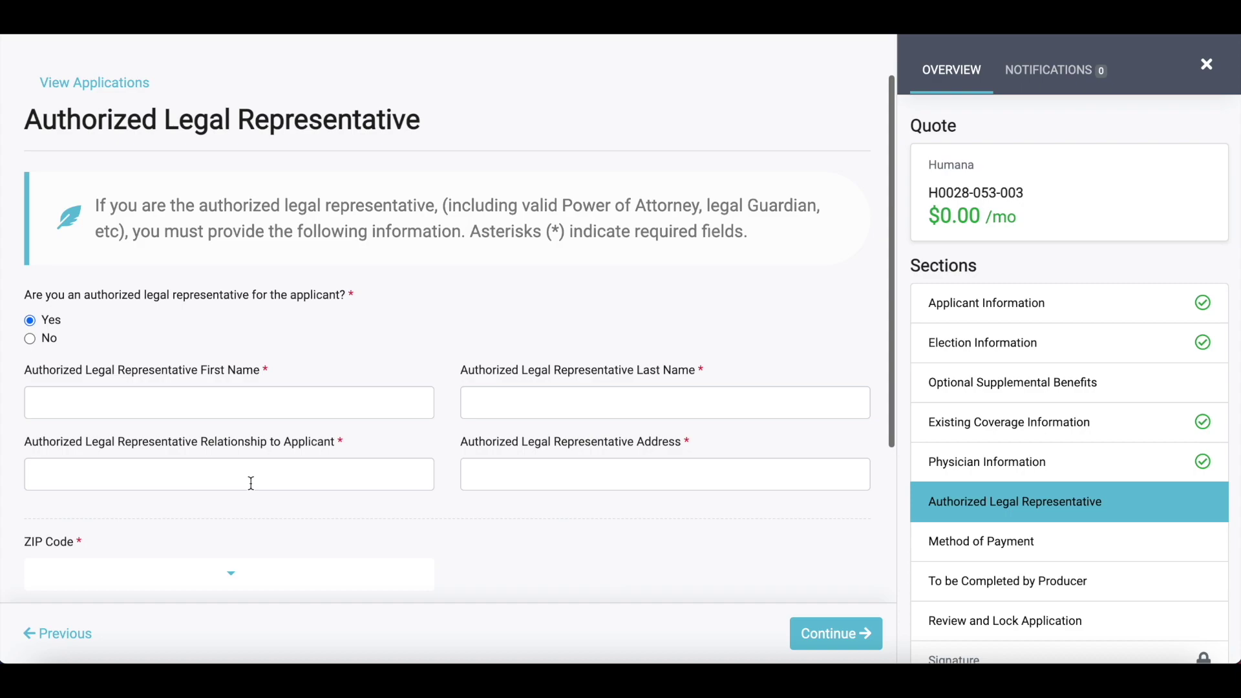
scroll(249, 483, "down", 2)
scroll(227, 471, "up", 3)
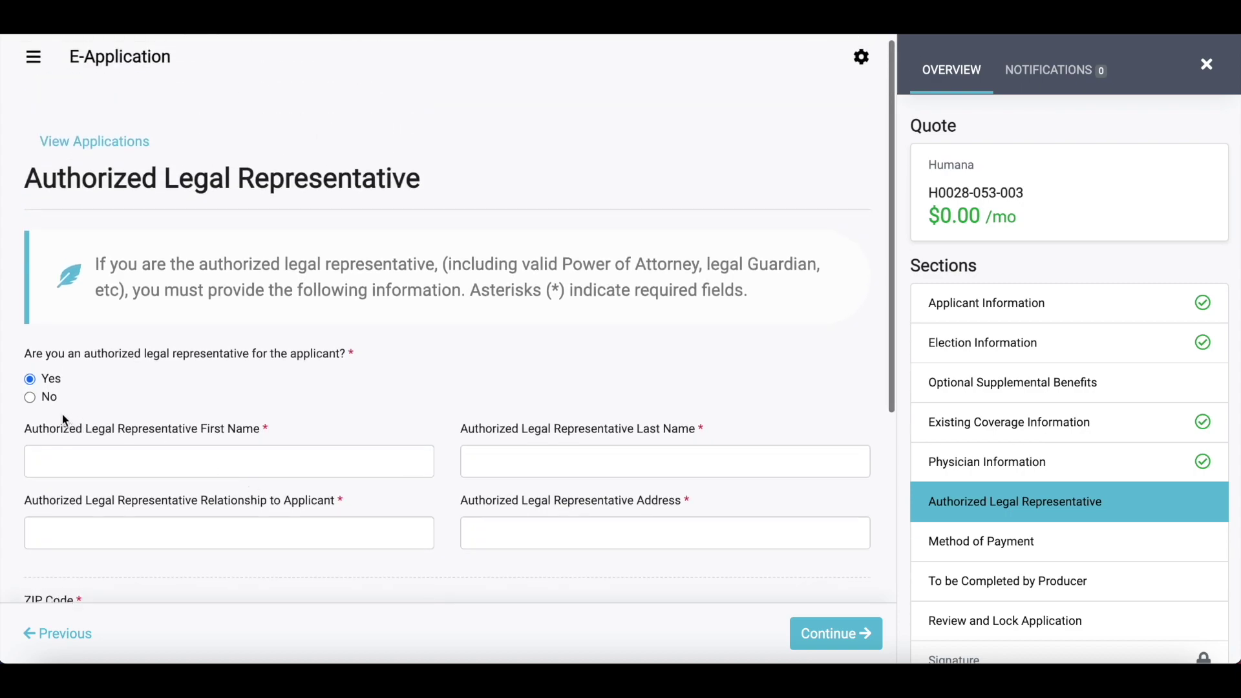
left_click(29, 397)
left_click(841, 482)
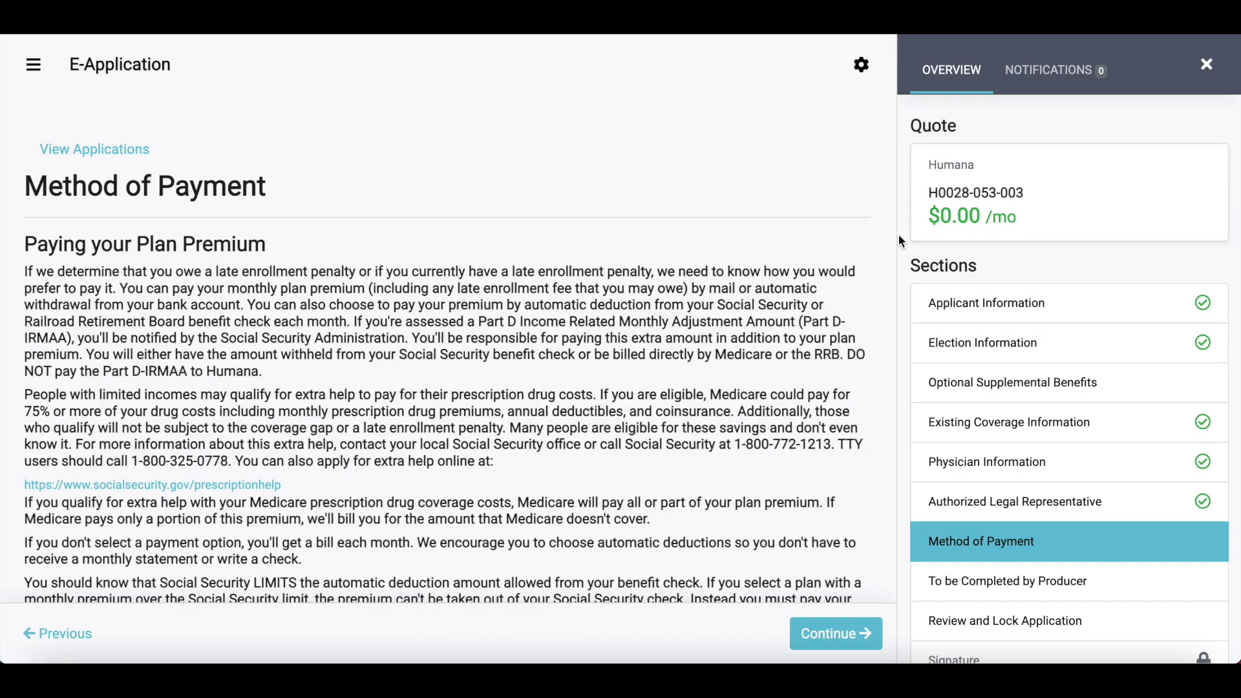
Pay the premium by automated withdrawal from a Checking account with FIRST NATIONAL BANK's routing number
scroll(581, 482, "down", 3)
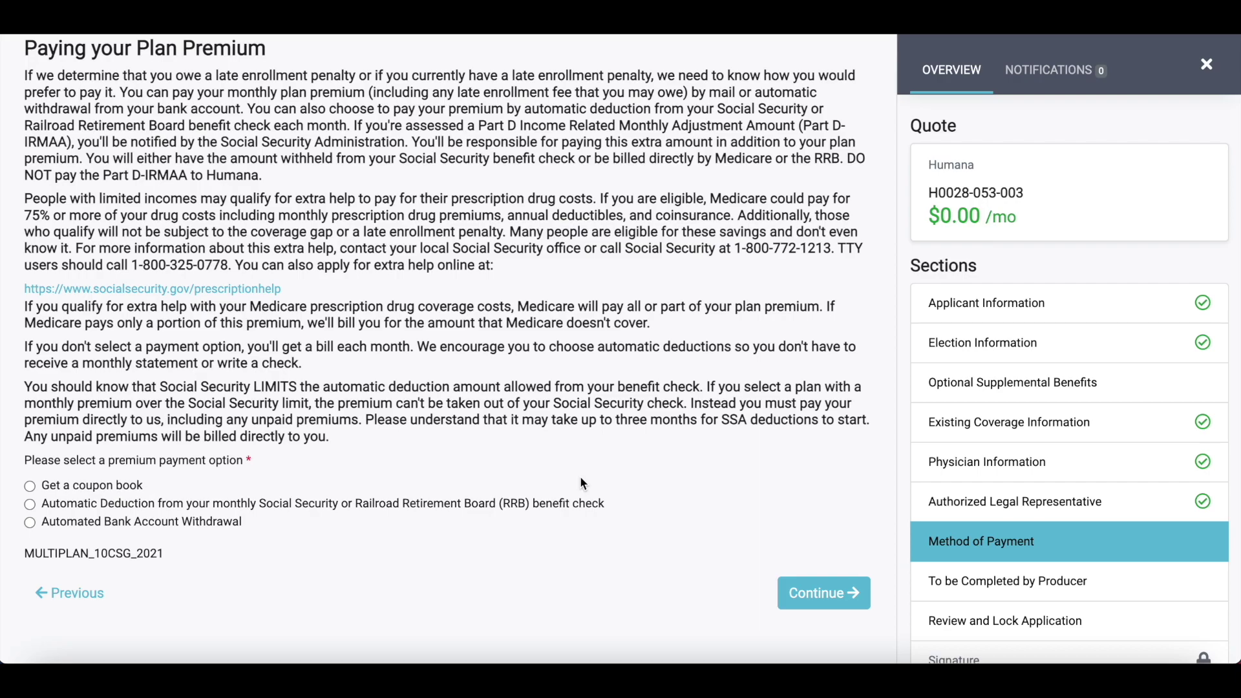
left_click(138, 521)
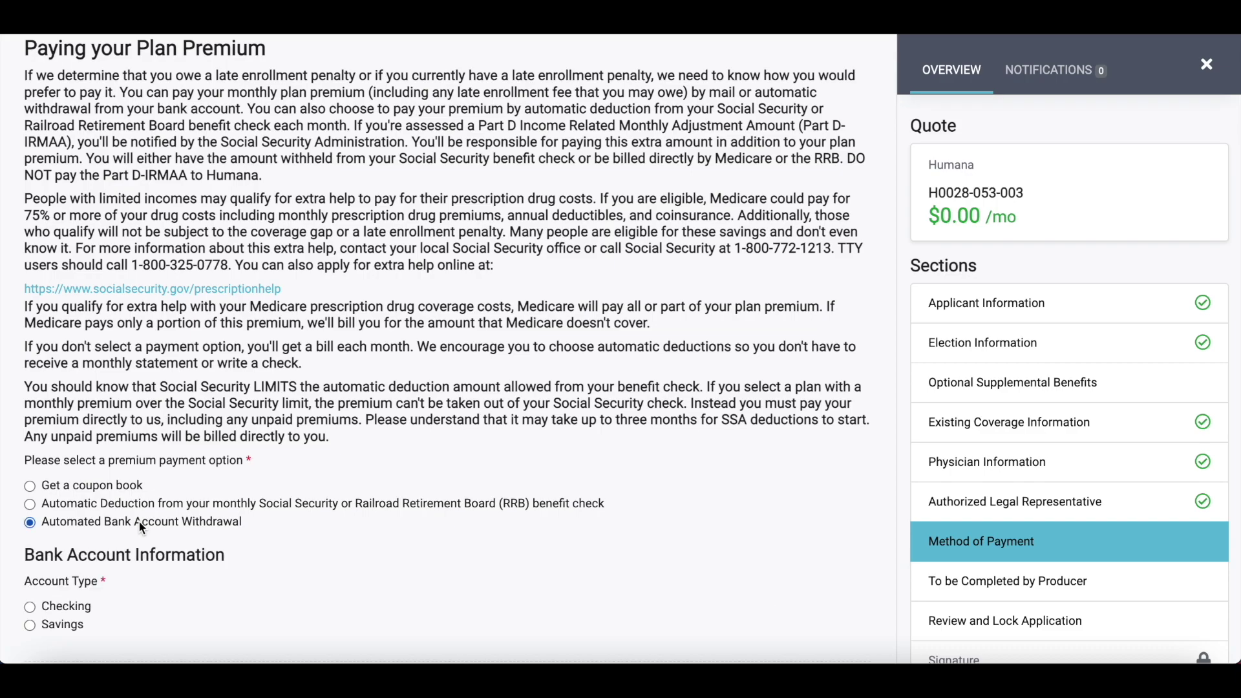
scroll(139, 521, "down", 3)
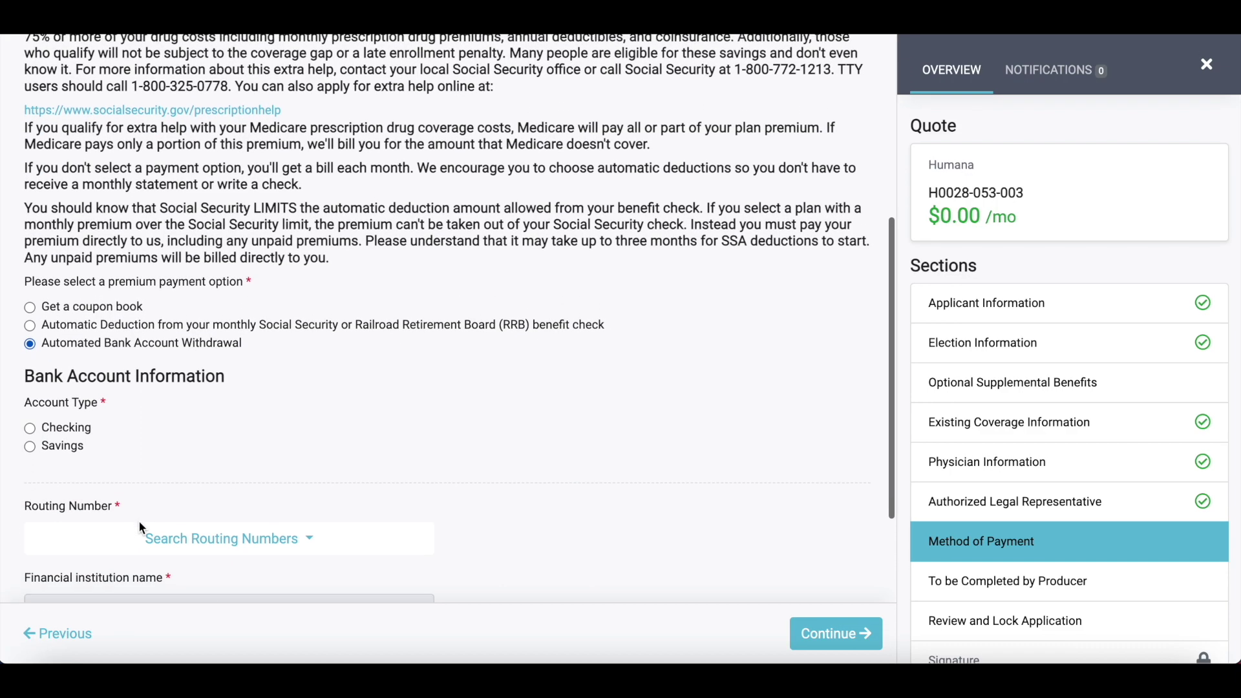
left_click(74, 406)
scroll(220, 420, "down", 3)
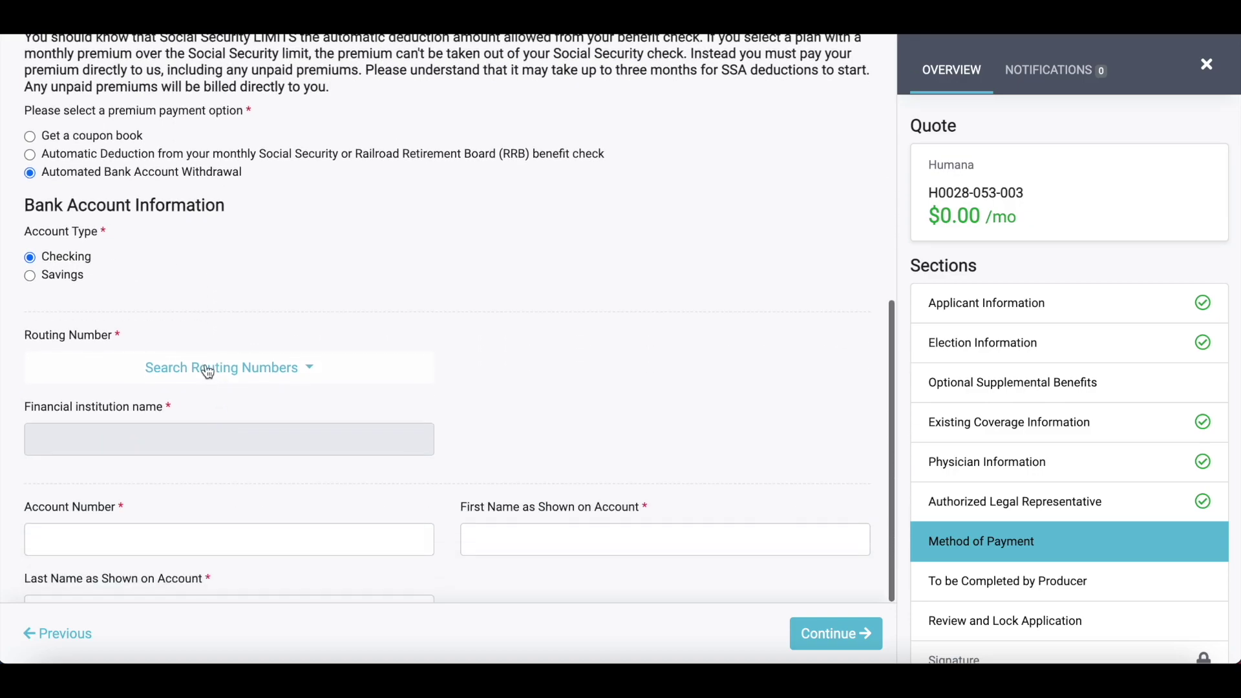
left_click(207, 372)
left_click(144, 406)
type("f")
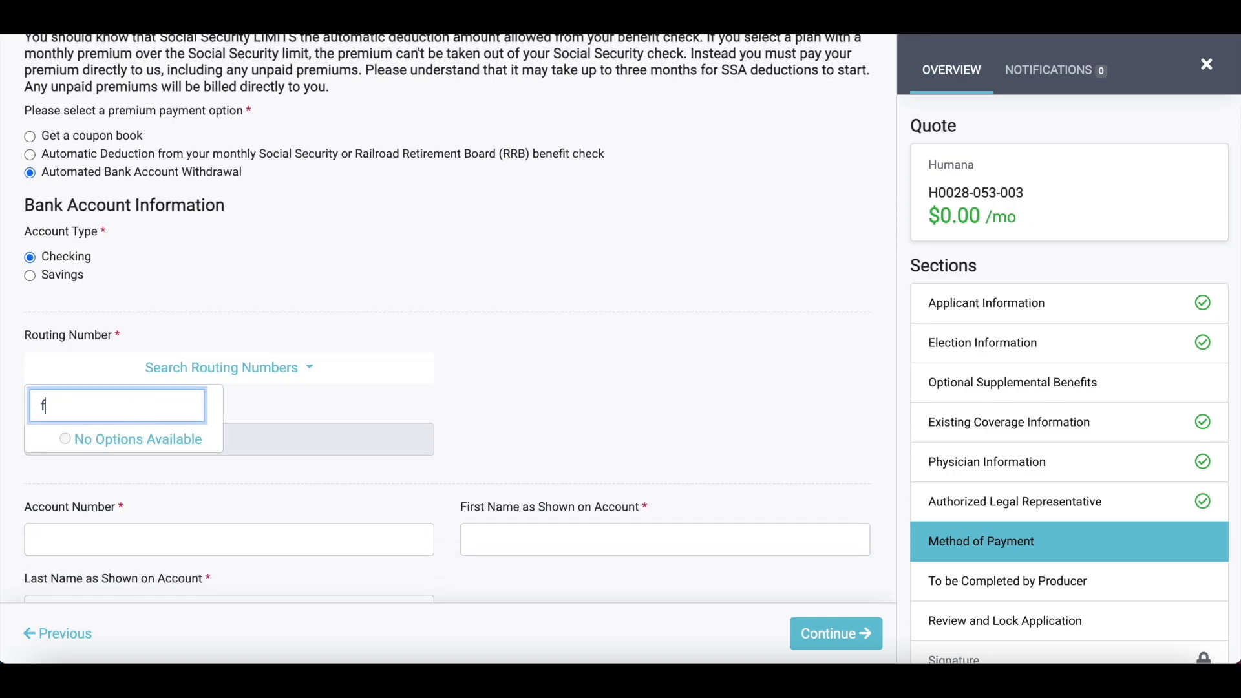
type("irst national")
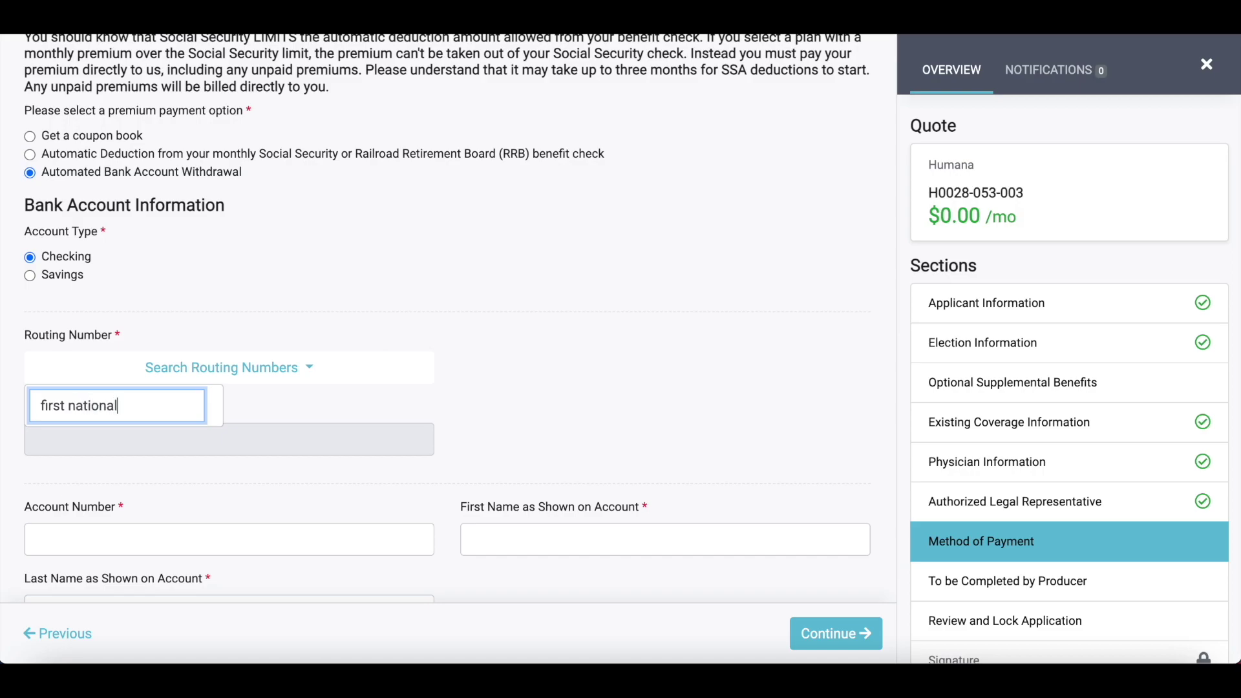
left_click(157, 461)
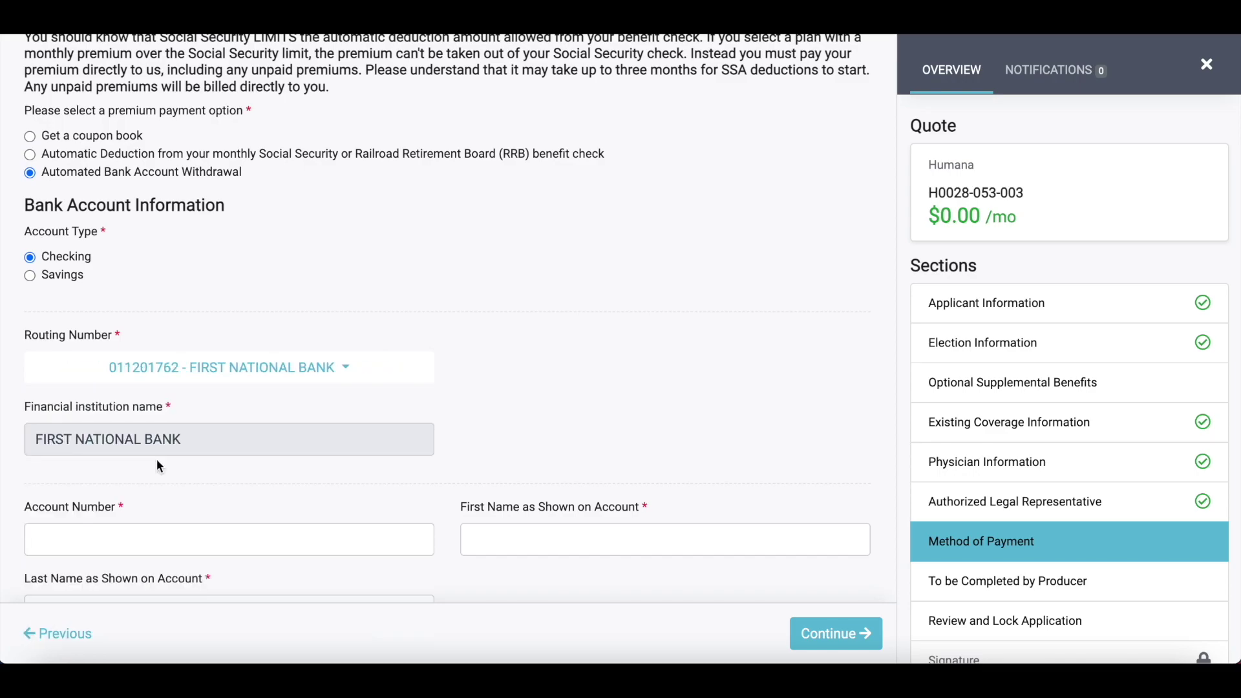
Enter the bank account number and the account holder's first and last name, then continue
scroll(164, 501, "down", 2)
left_click(107, 444)
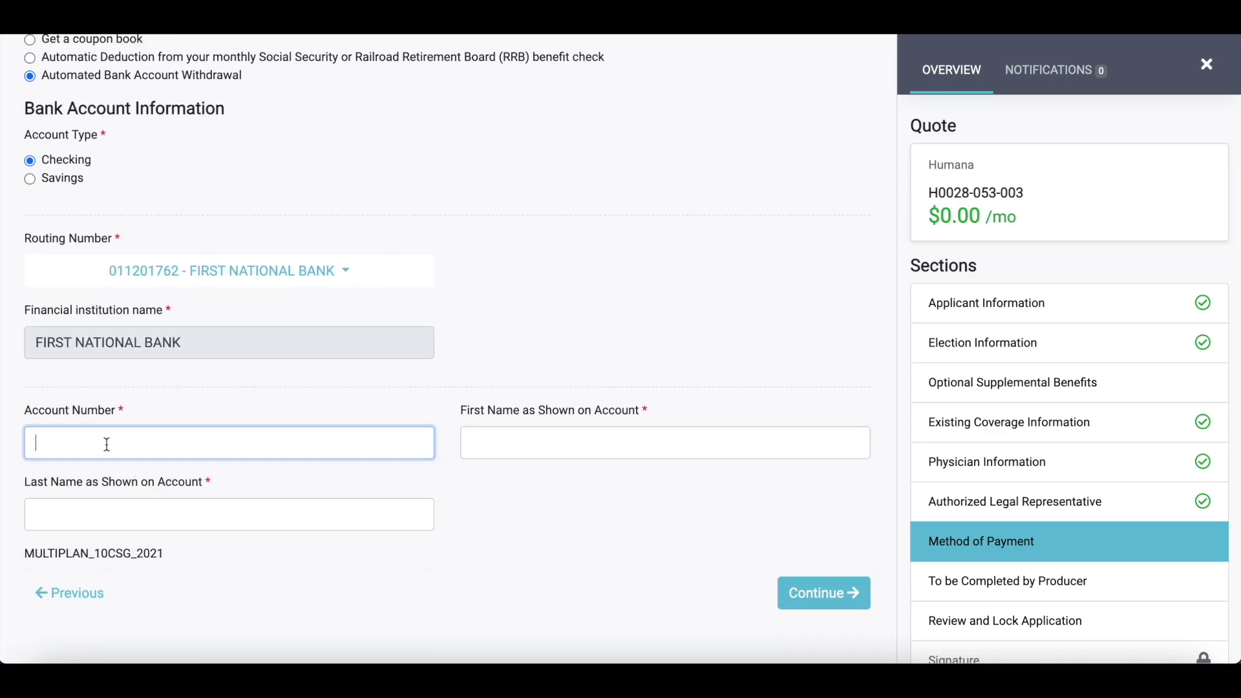
type("12345678")
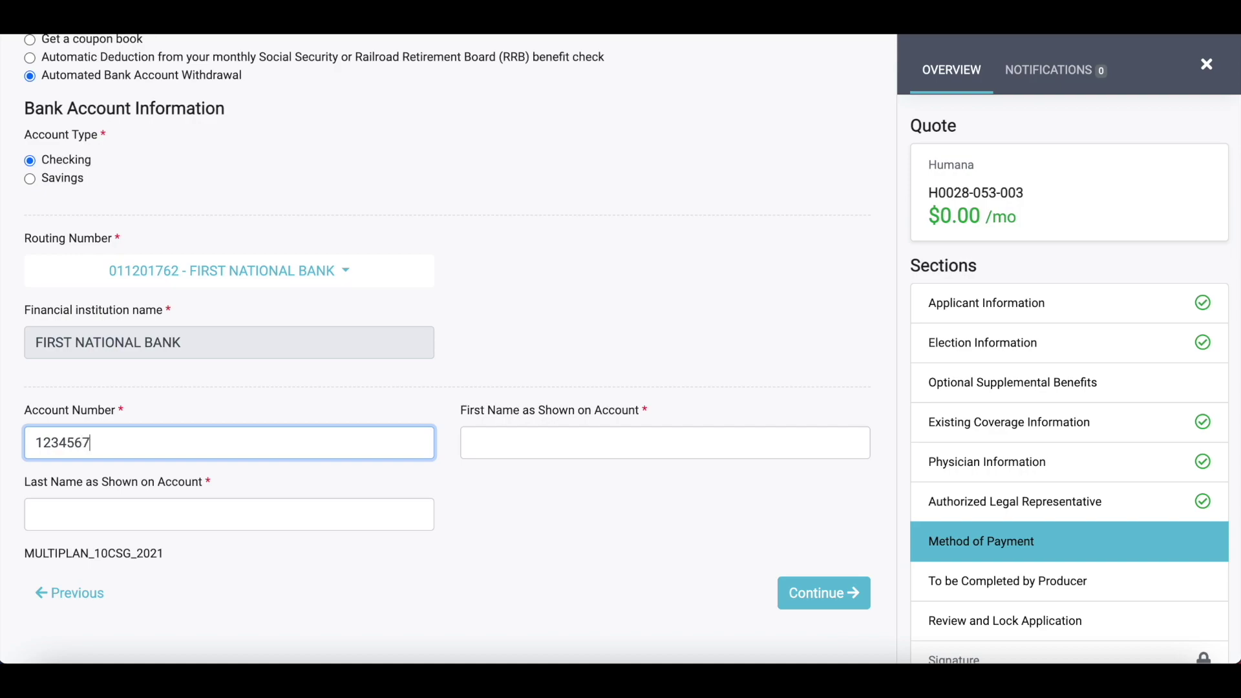
left_click(535, 438)
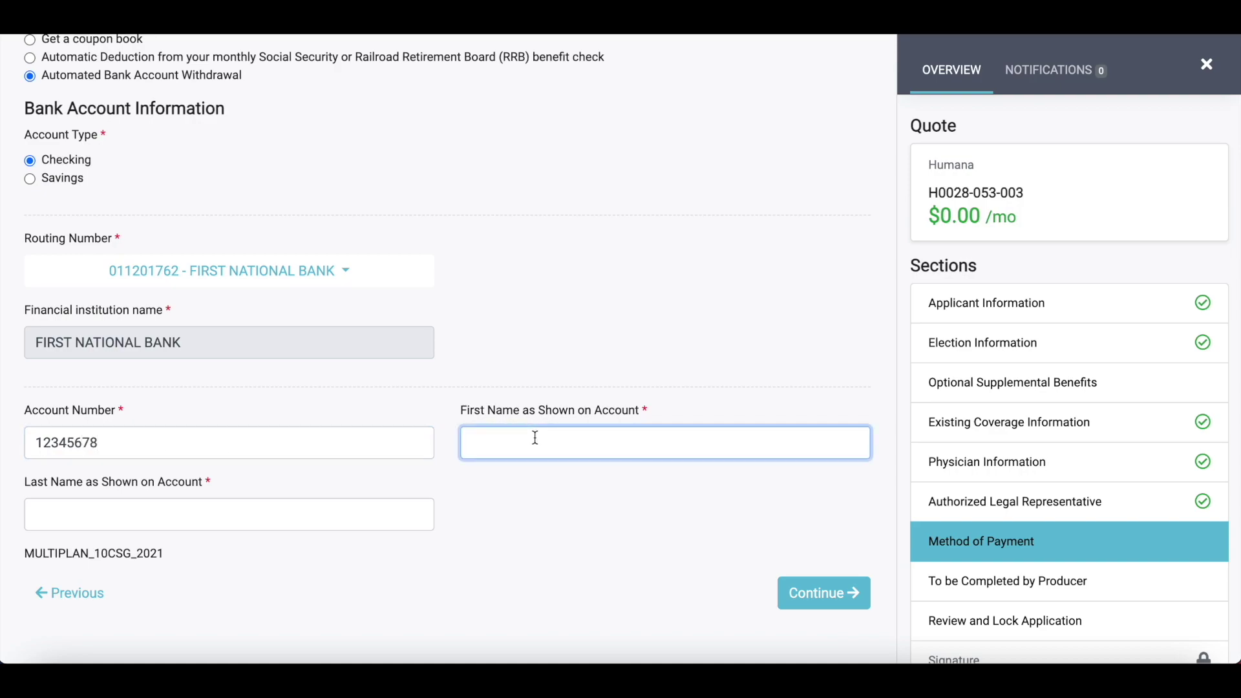
left_click(205, 512)
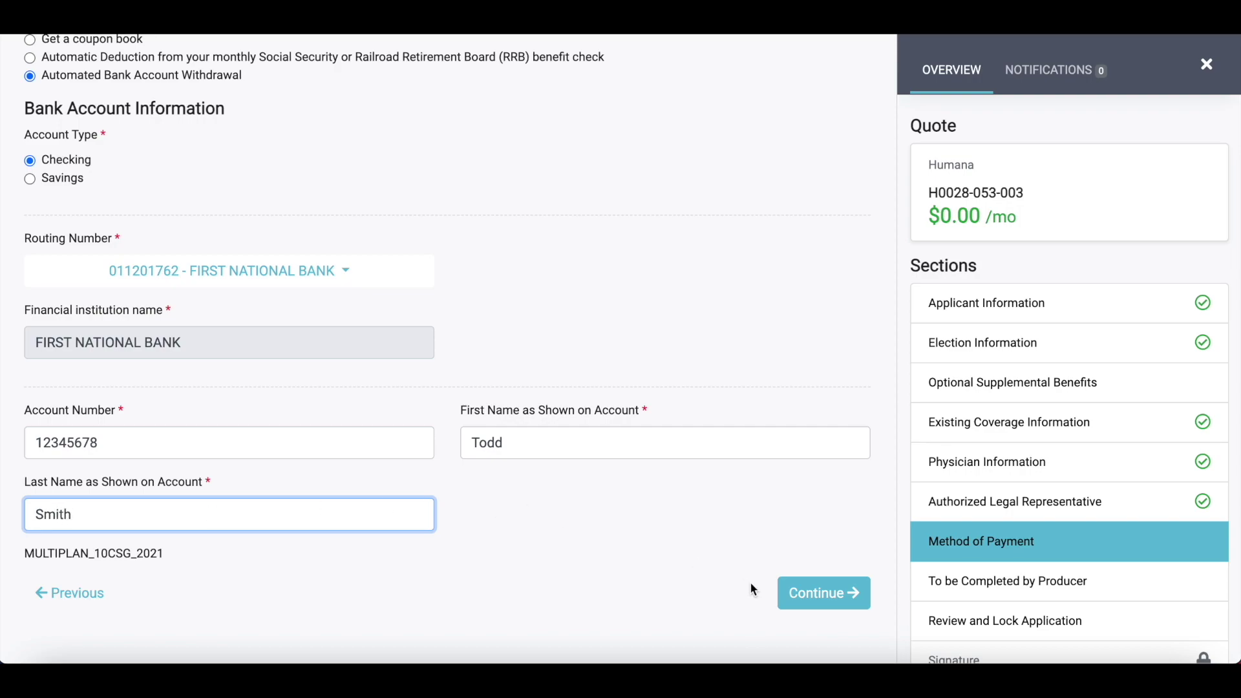
left_click(806, 606)
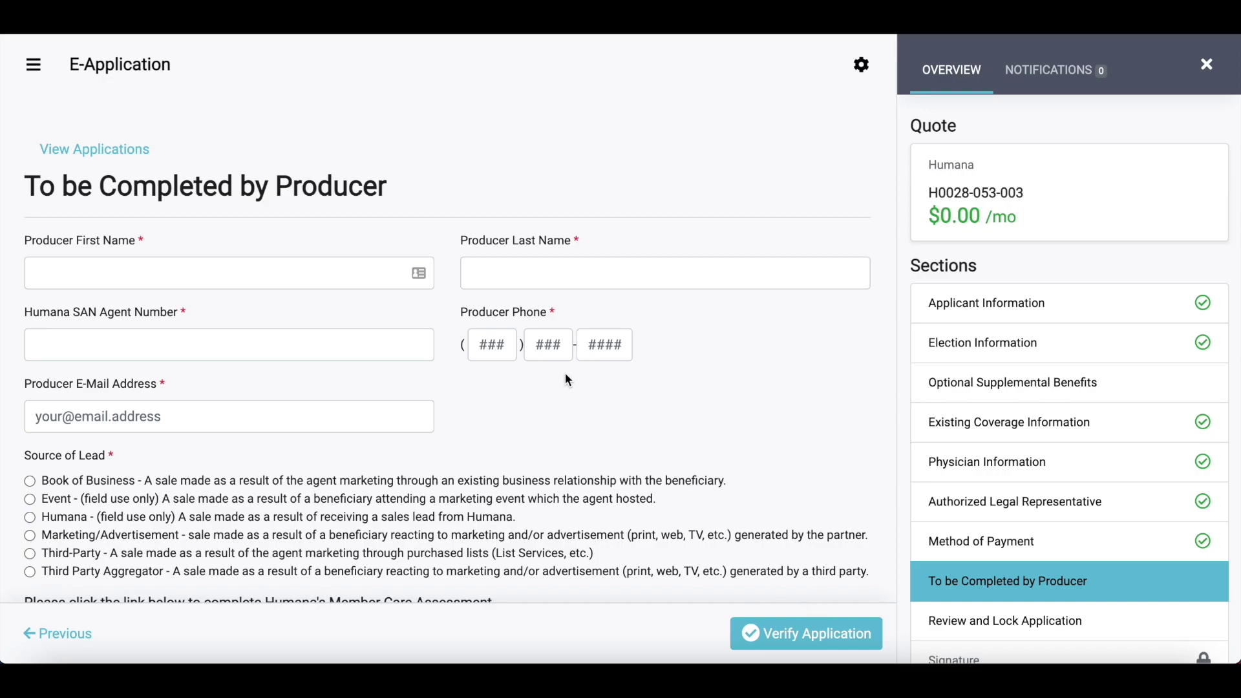
Enter the producer's first and last name
scroll(422, 442, "down", 2)
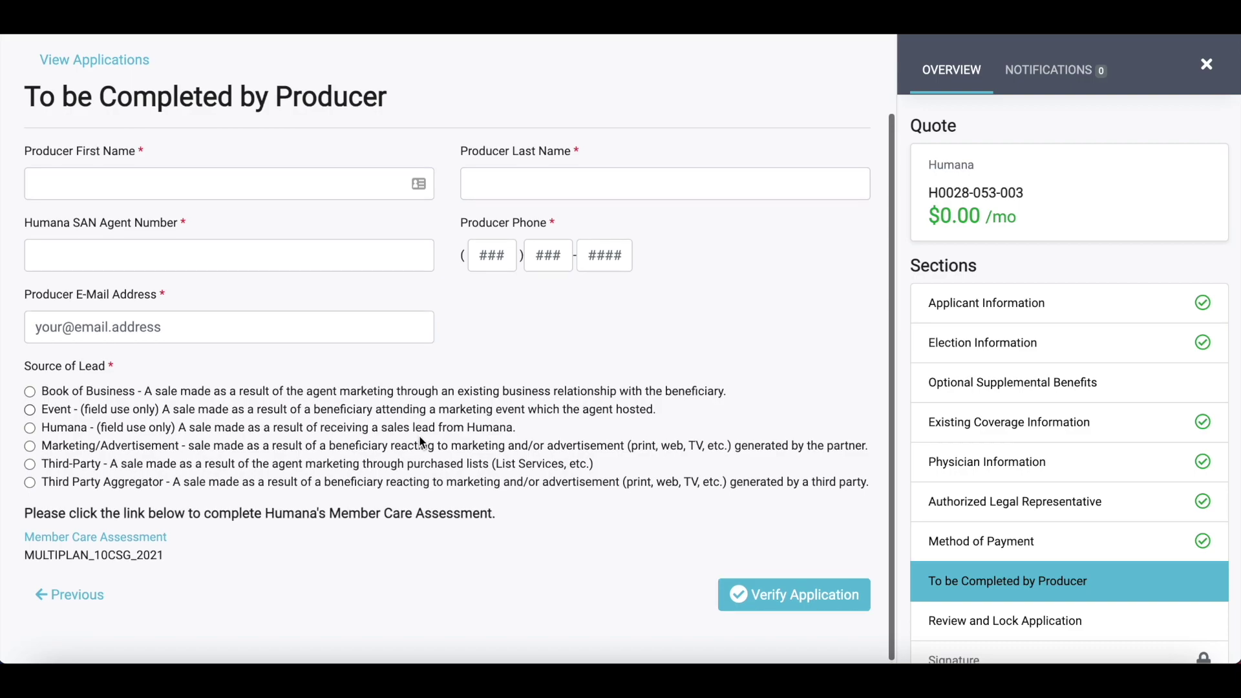
left_click(172, 173)
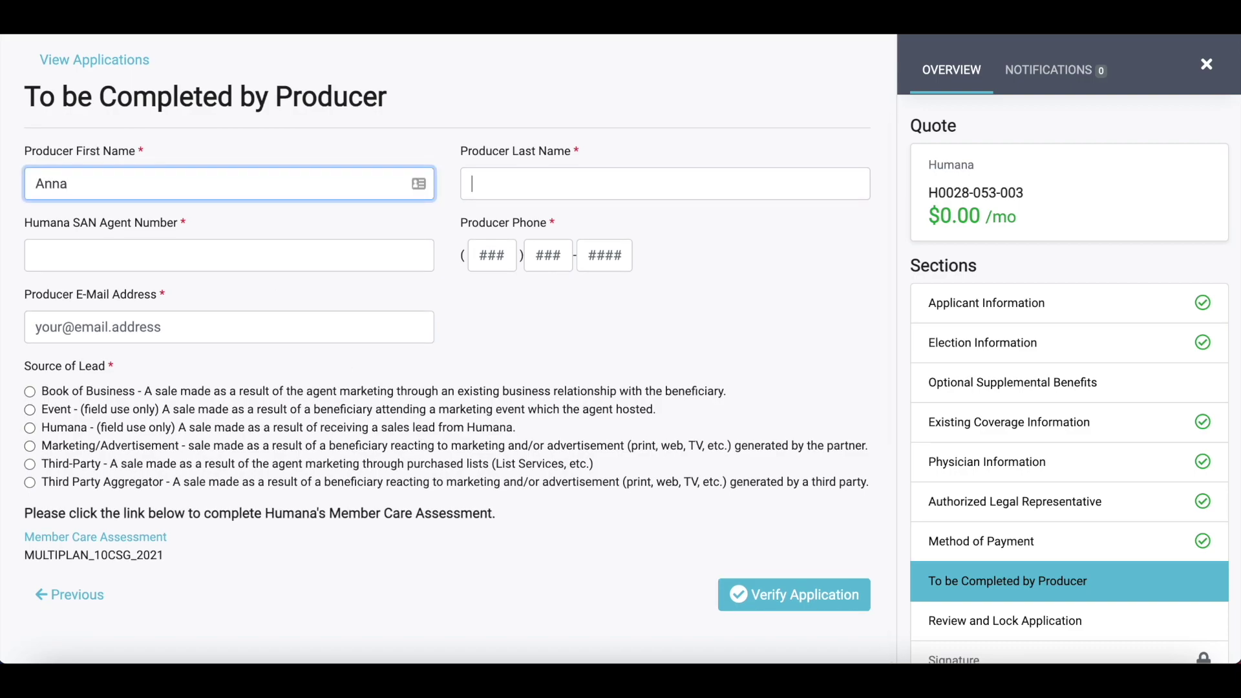
key("Tab")
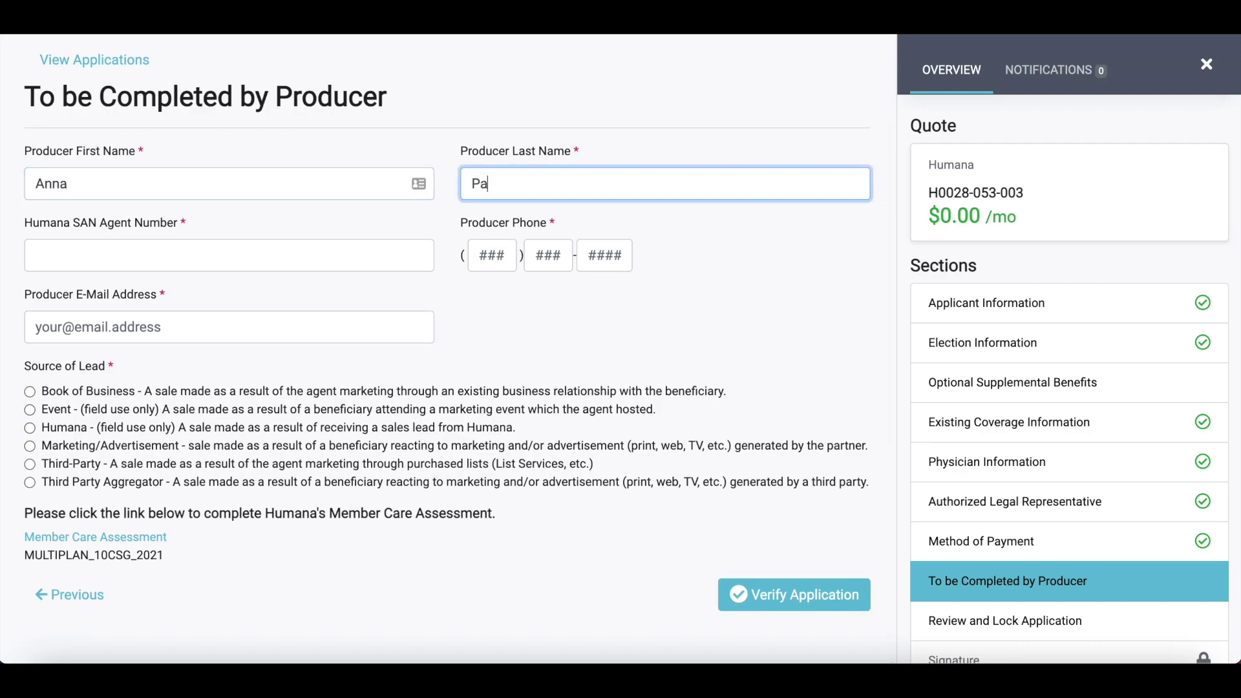
Fill in the Humana SAN agent number, producer phone and e-mail, with Third Party Aggregator lead source
left_click(59, 256)
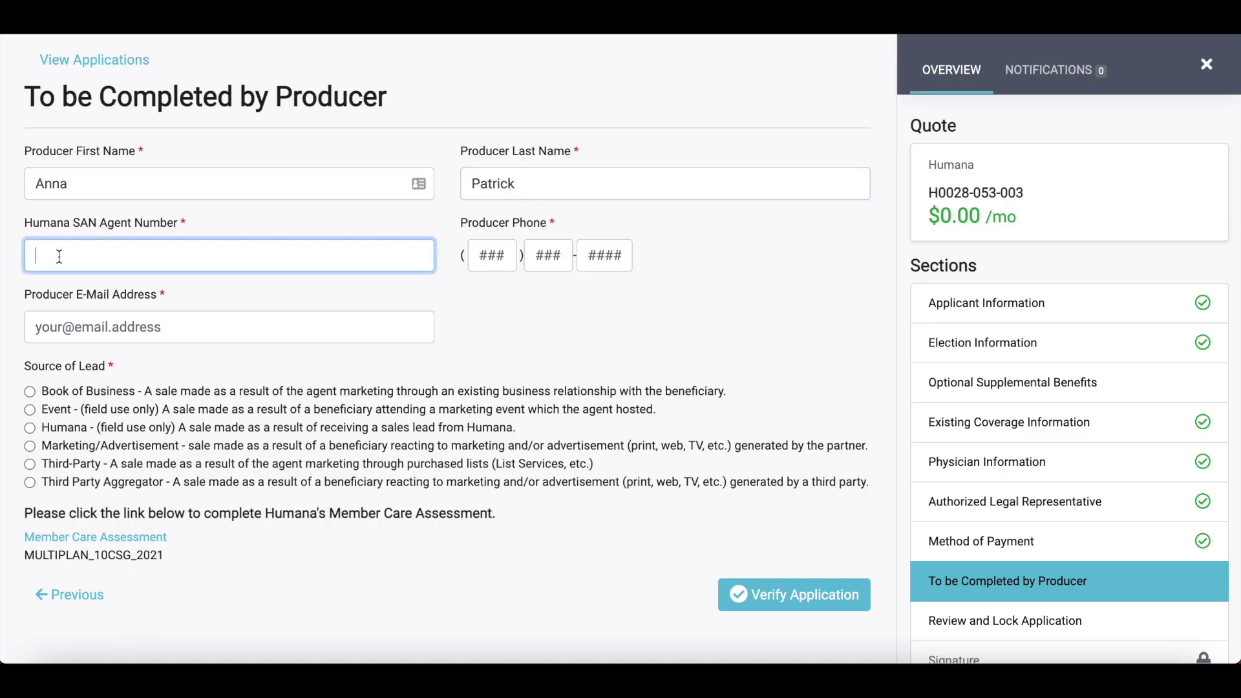
left_click(481, 256)
type("555) 555-5")
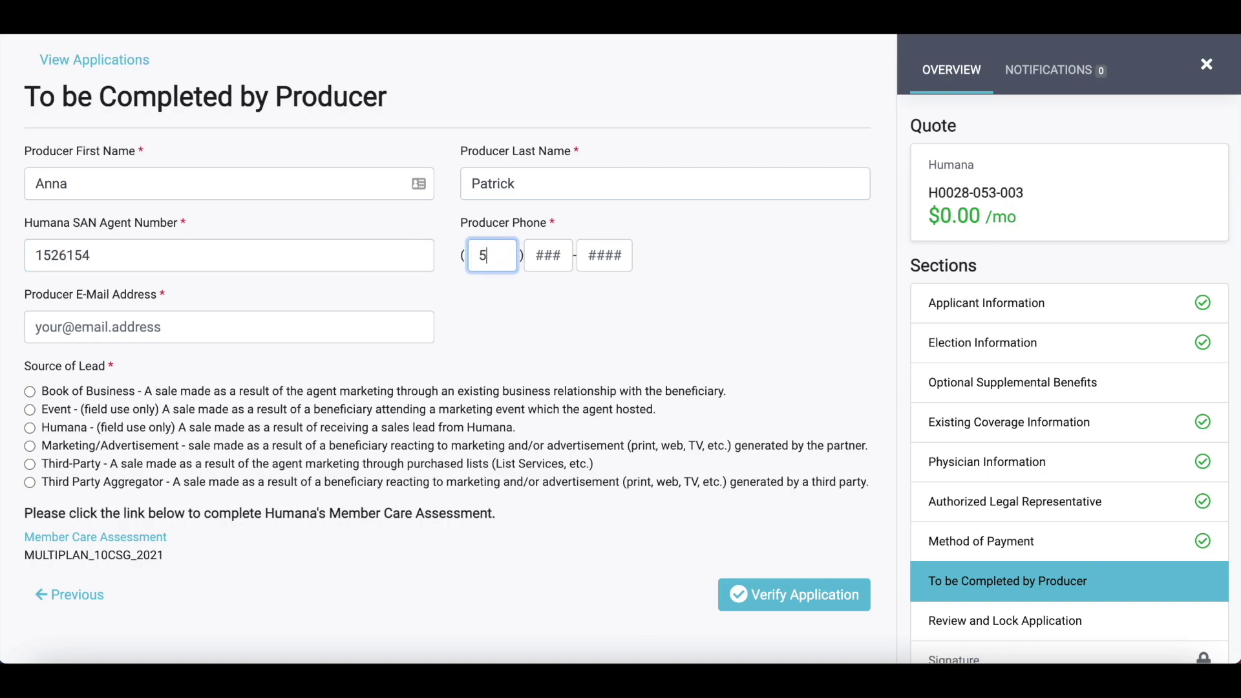
type("555")
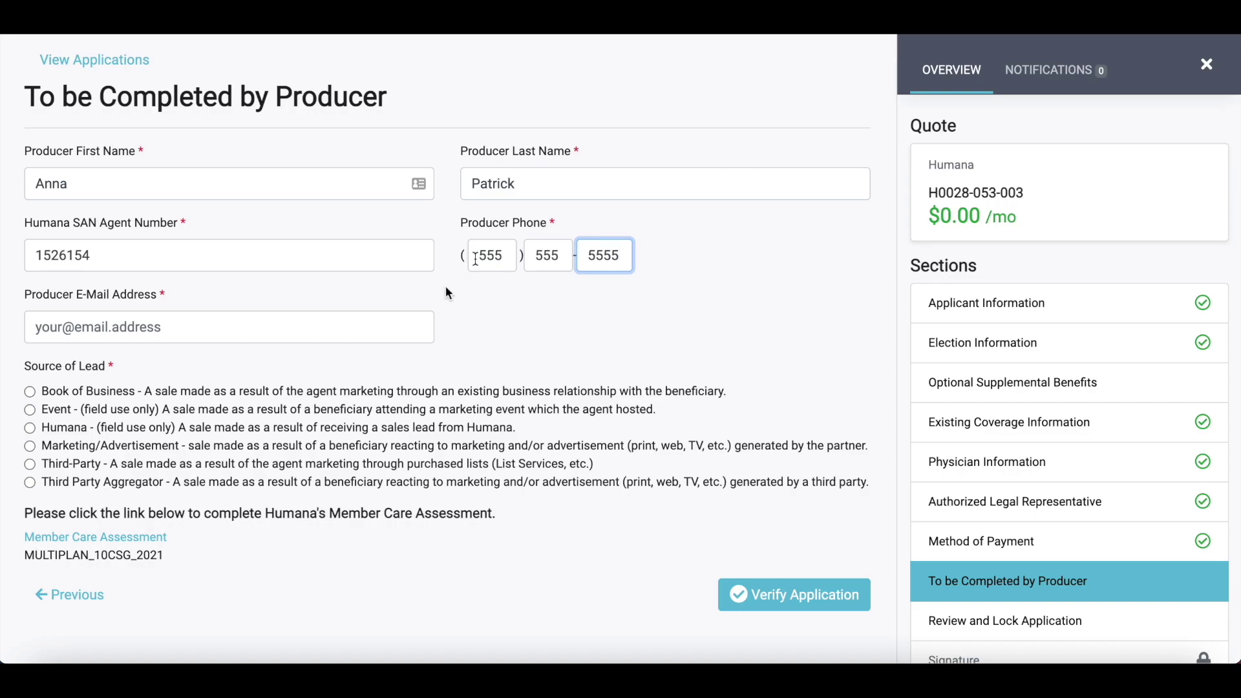
left_click(368, 333)
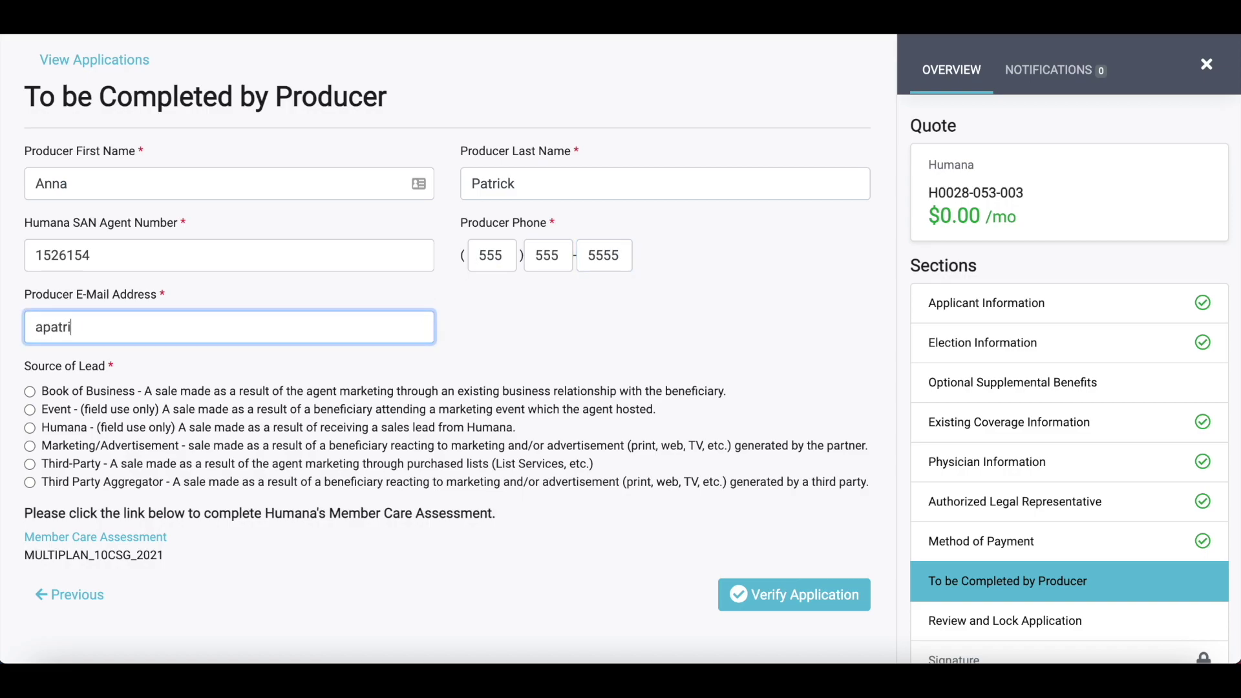
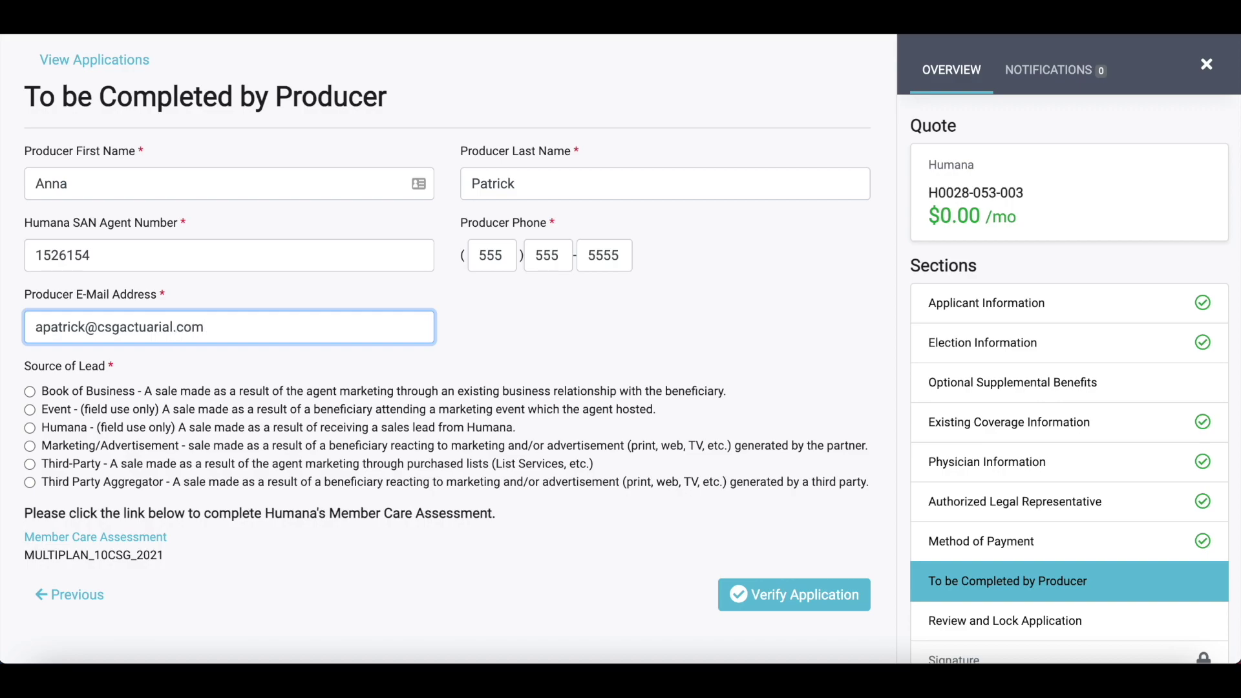
left_click(166, 489)
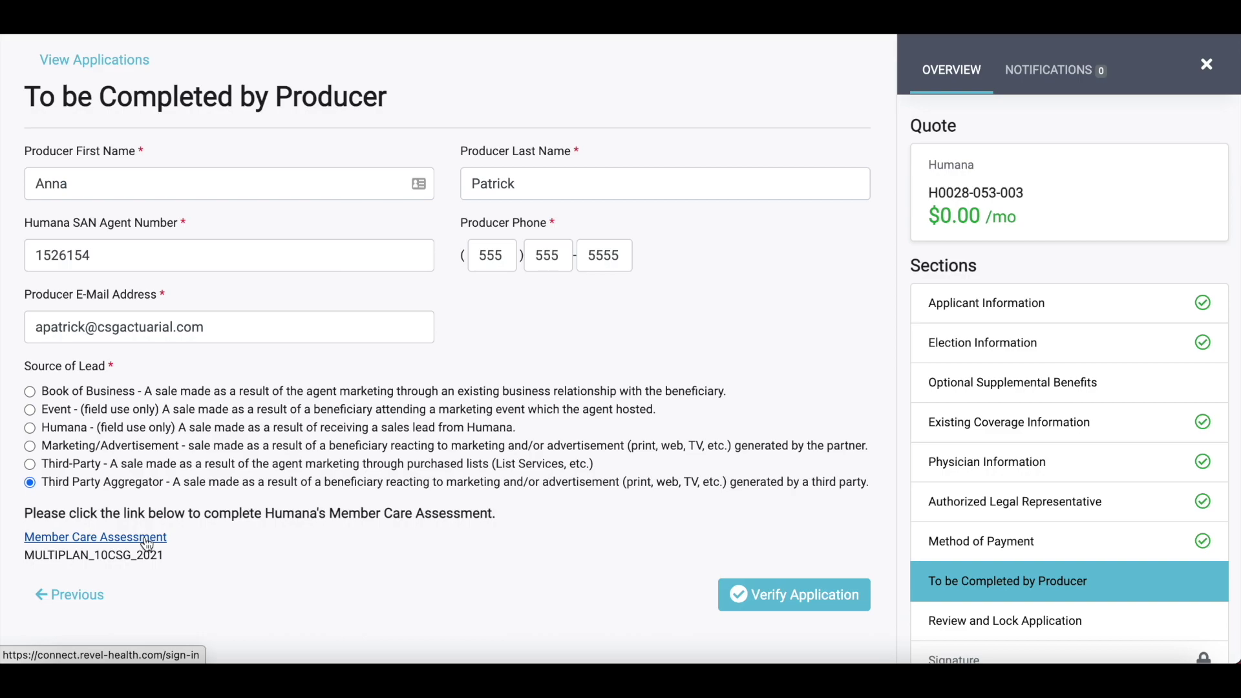
left_click(146, 542)
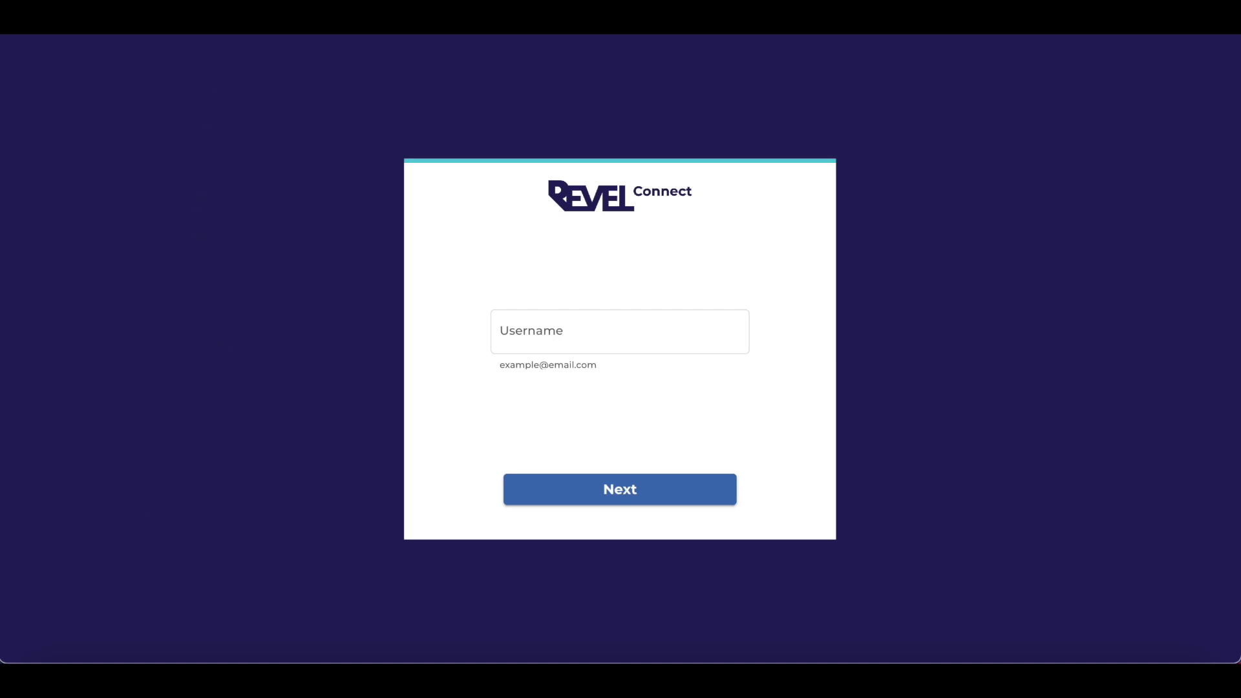
key("ctrl+w")
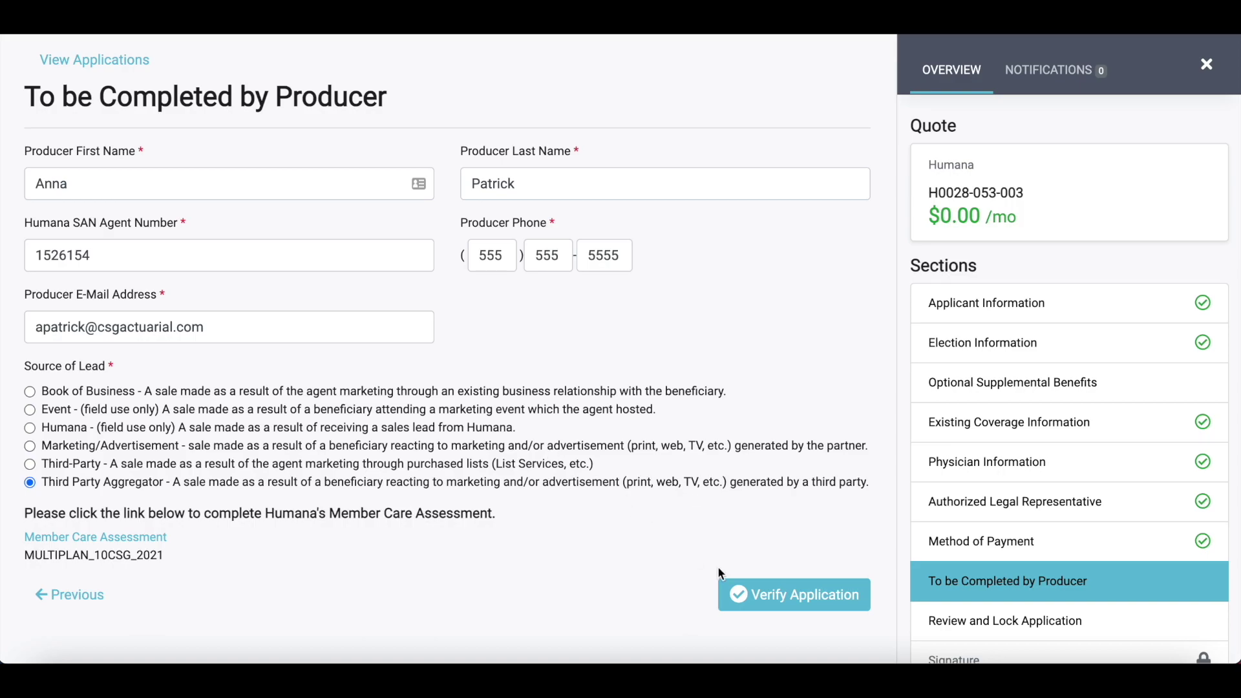
Verify the application, look over the summary, and lock it with Lock and E-Sign
left_click(794, 600)
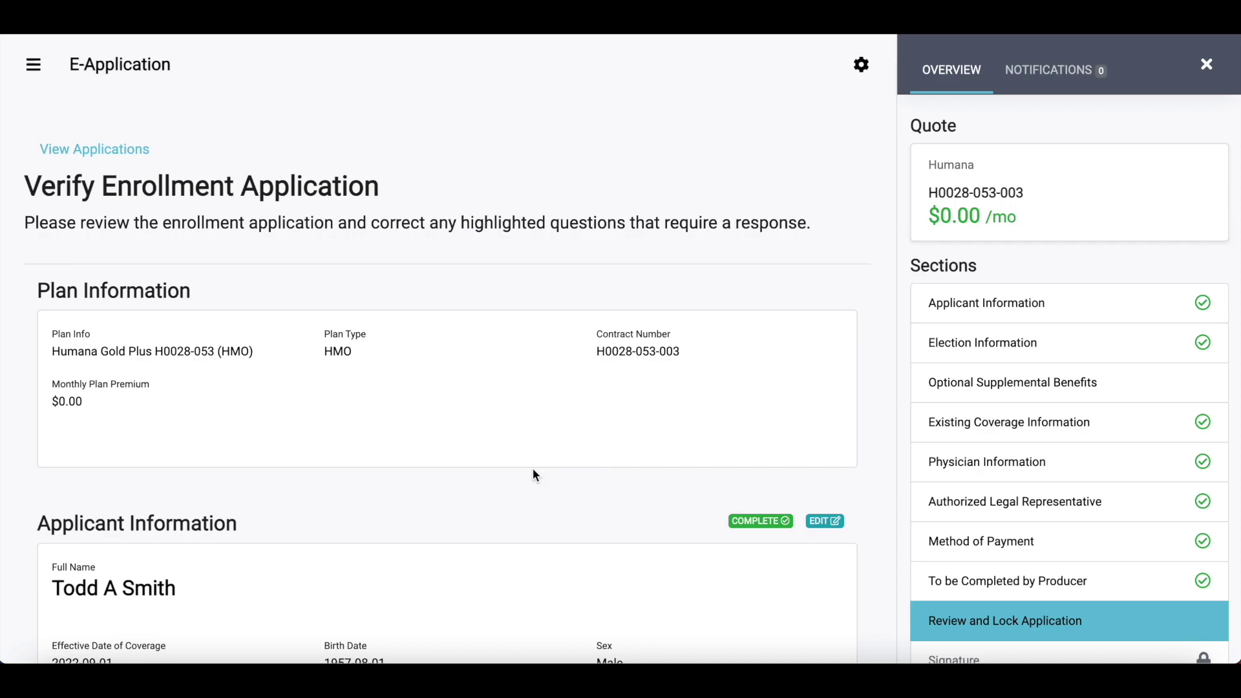
scroll(533, 474, "down", 7)
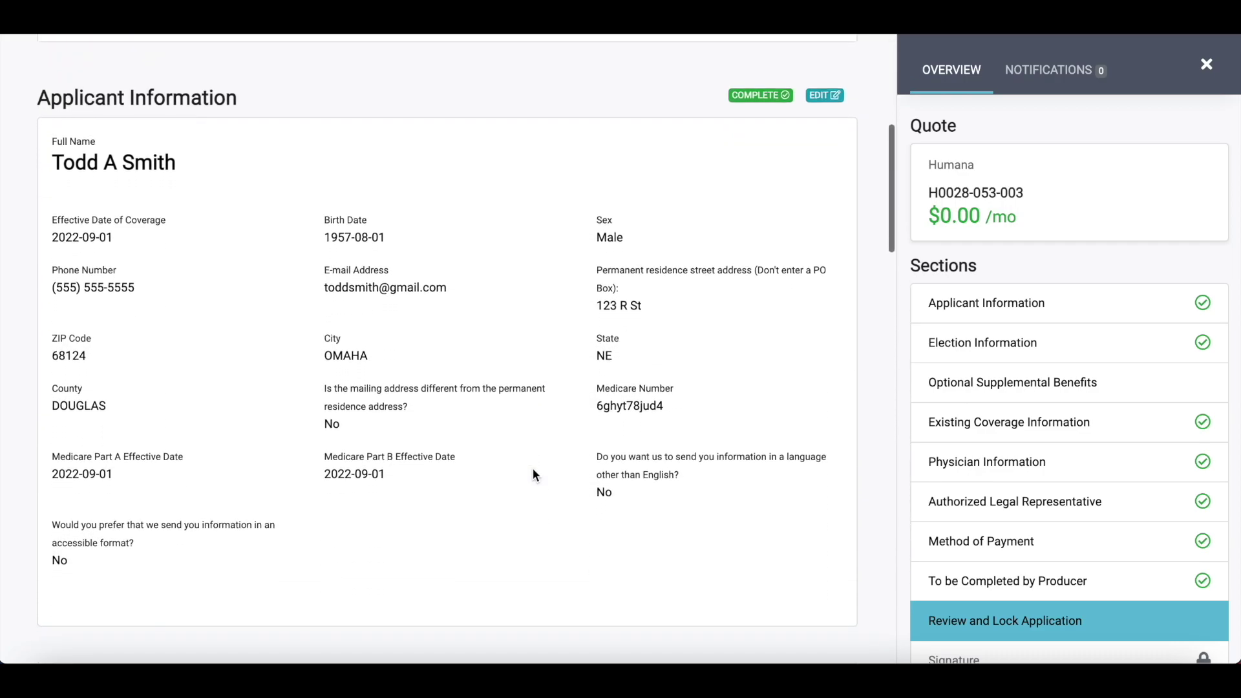
scroll(532, 470, "down", 15)
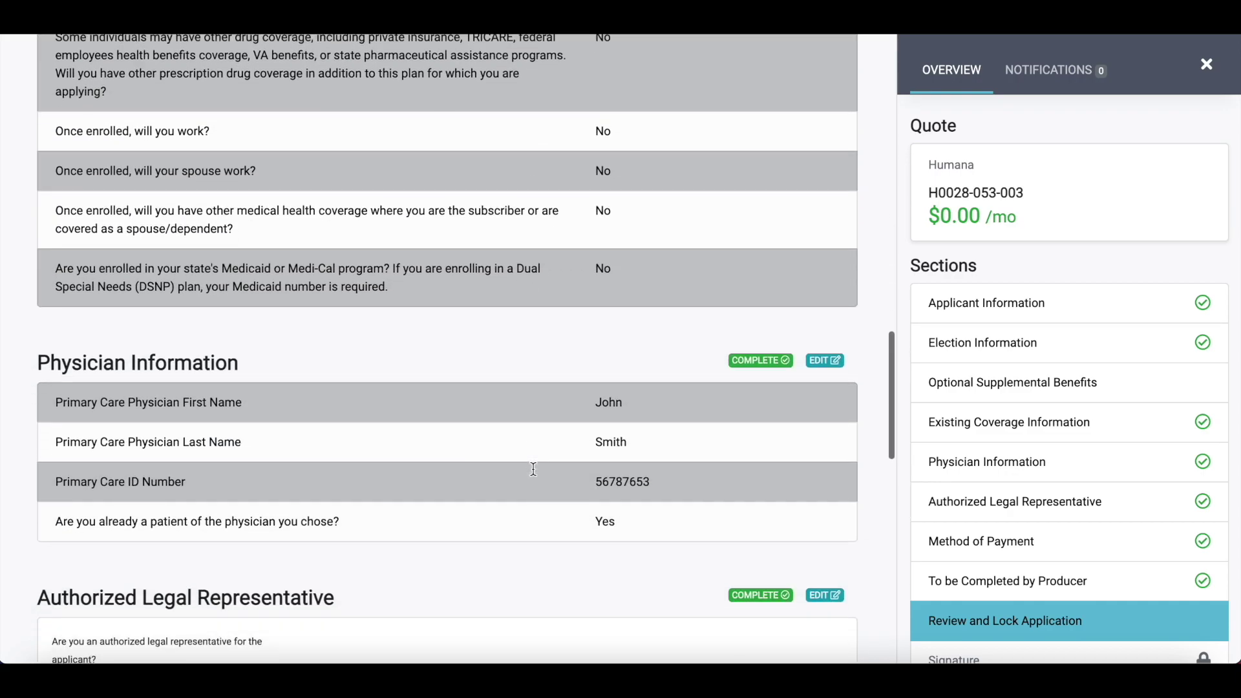
scroll(533, 469, "down", 15)
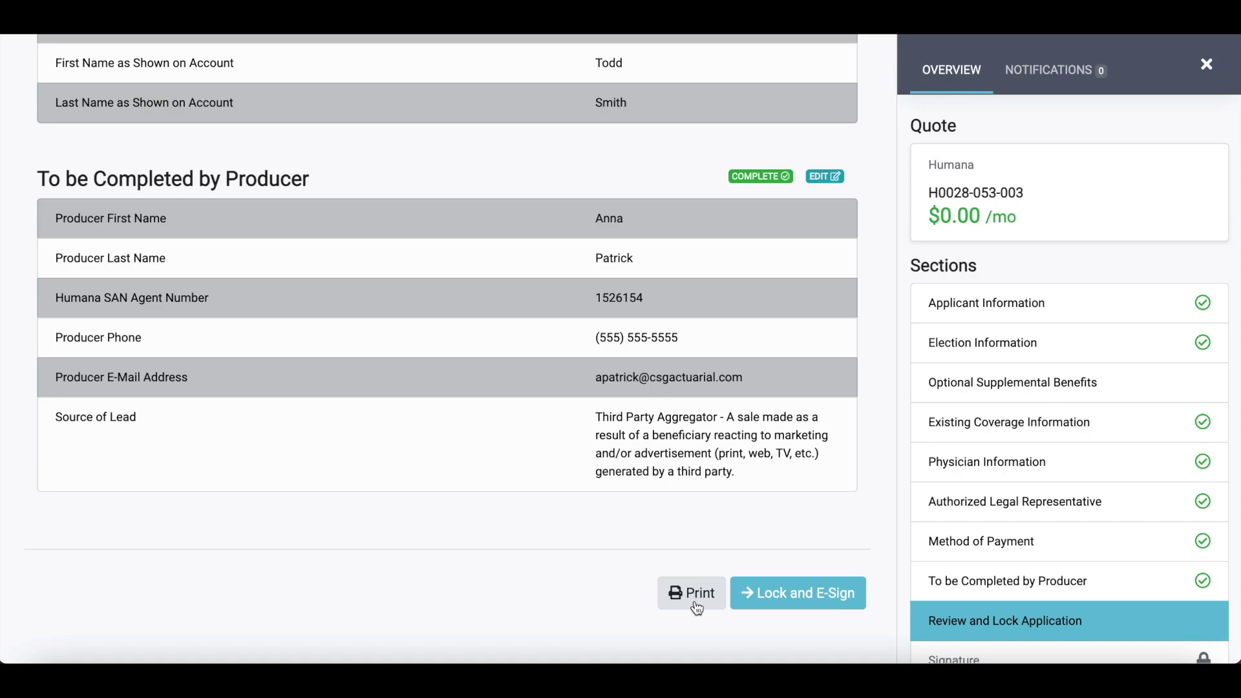
scroll(603, 363, "up", 6)
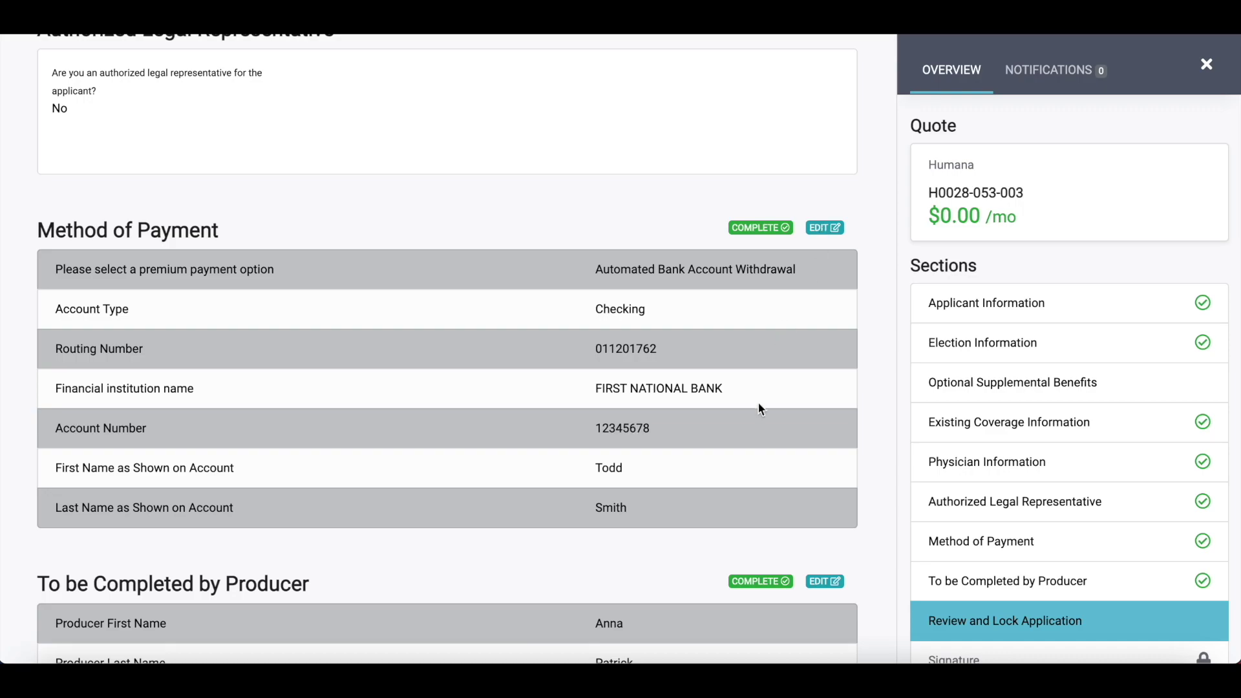
scroll(758, 408, "up", 15)
scroll(759, 407, "up", 7)
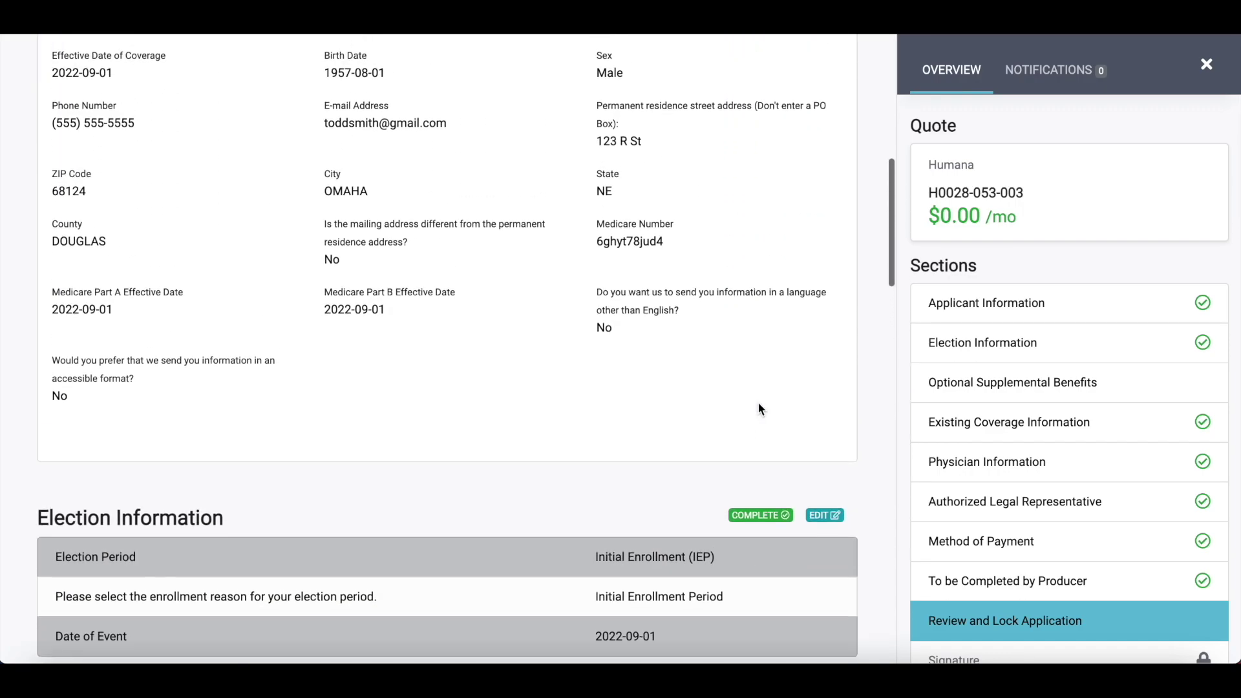
scroll(759, 407, "down", 4)
scroll(758, 408, "down", 20)
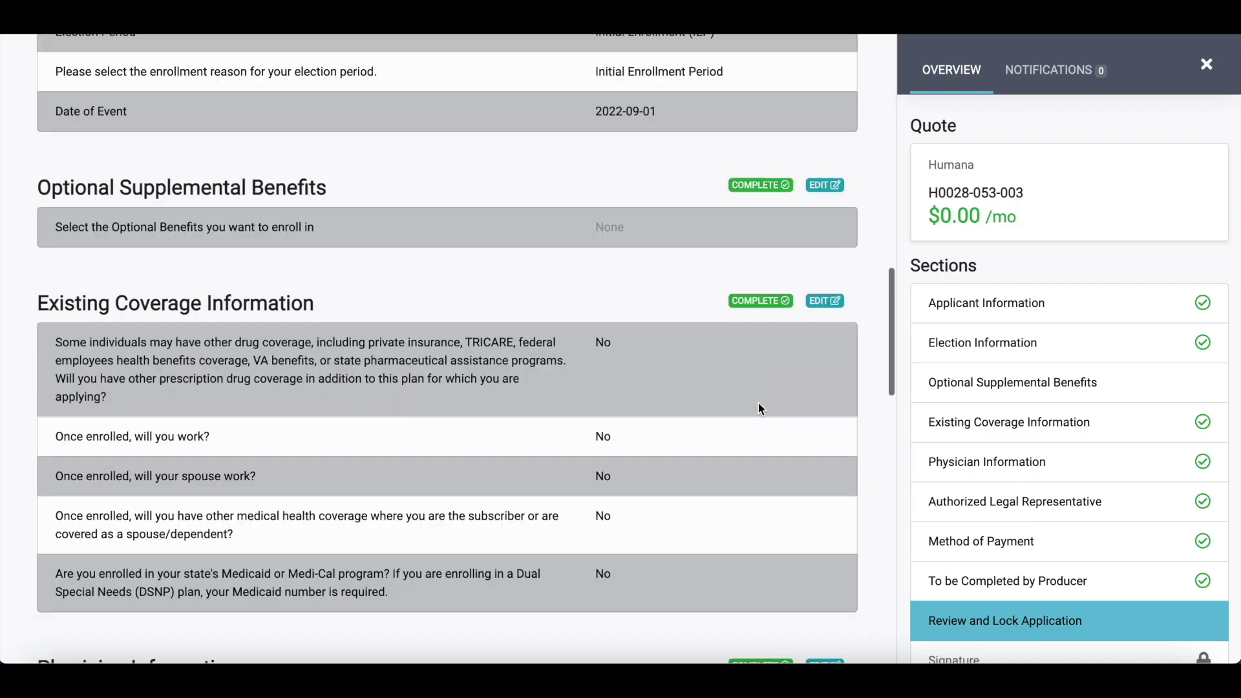
left_click(800, 606)
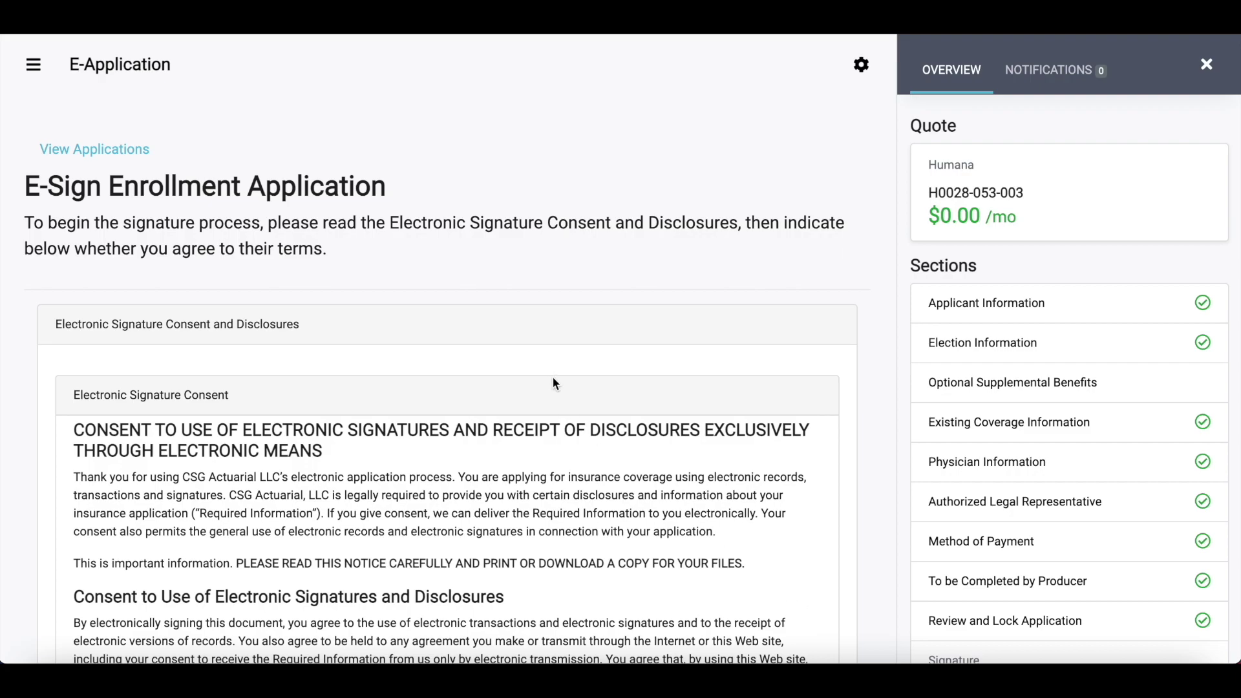
Read through the e-signature consent, accept it, and continue to the signature statement
scroll(553, 383, "down", 10)
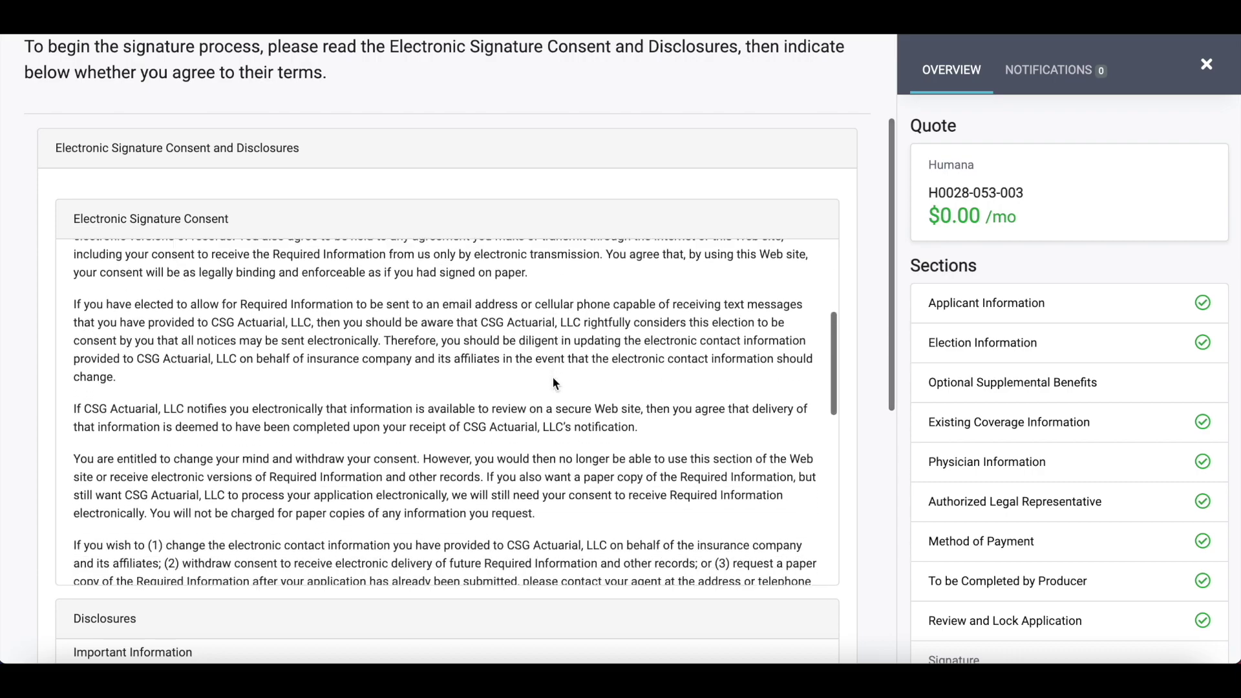
scroll(552, 383, "down", 2)
scroll(873, 385, "down", 8)
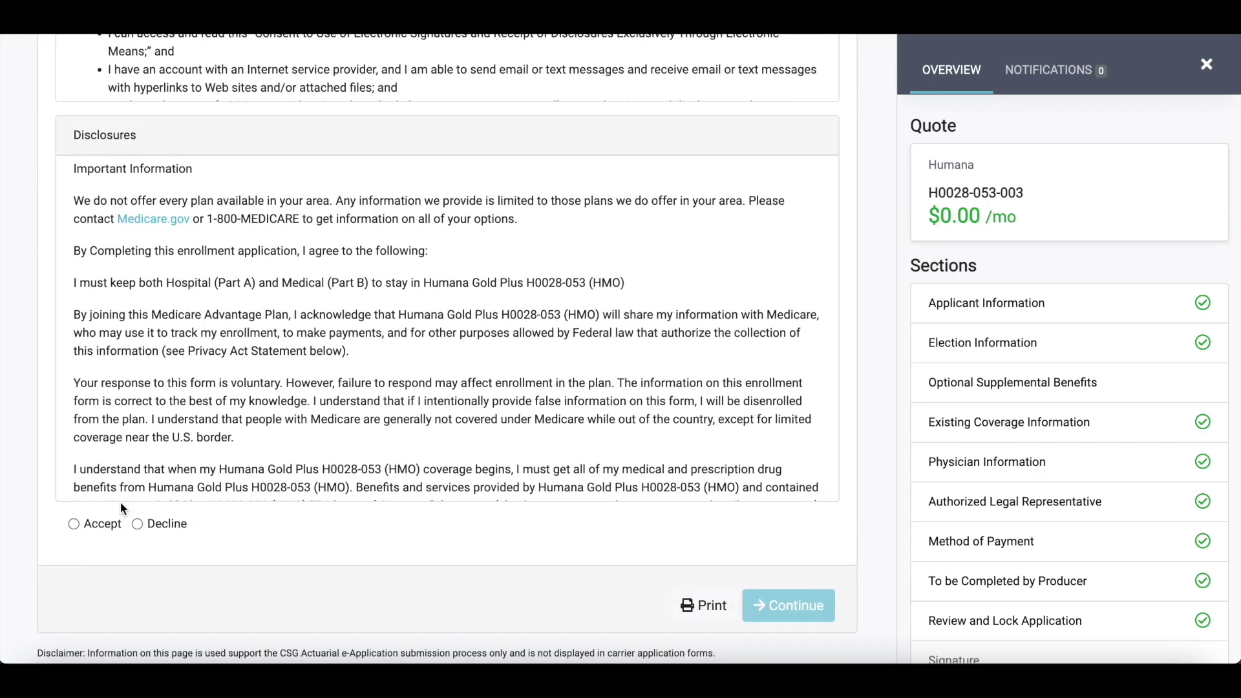
left_click(73, 524)
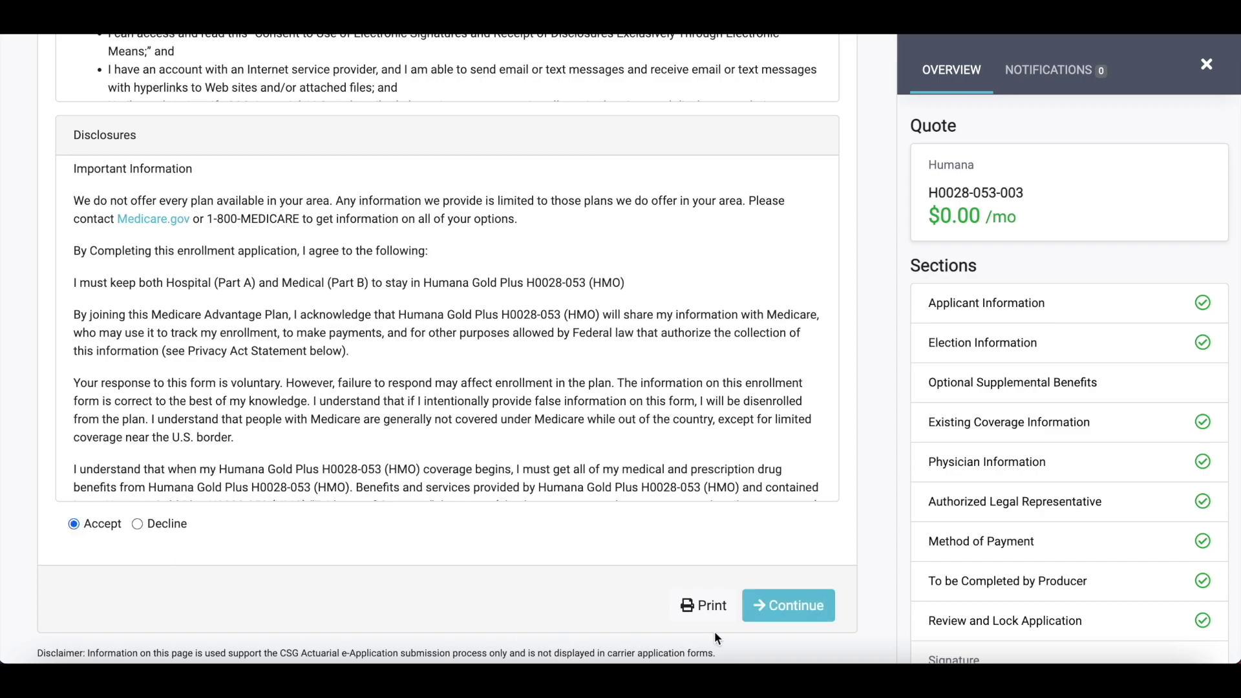
left_click(778, 607)
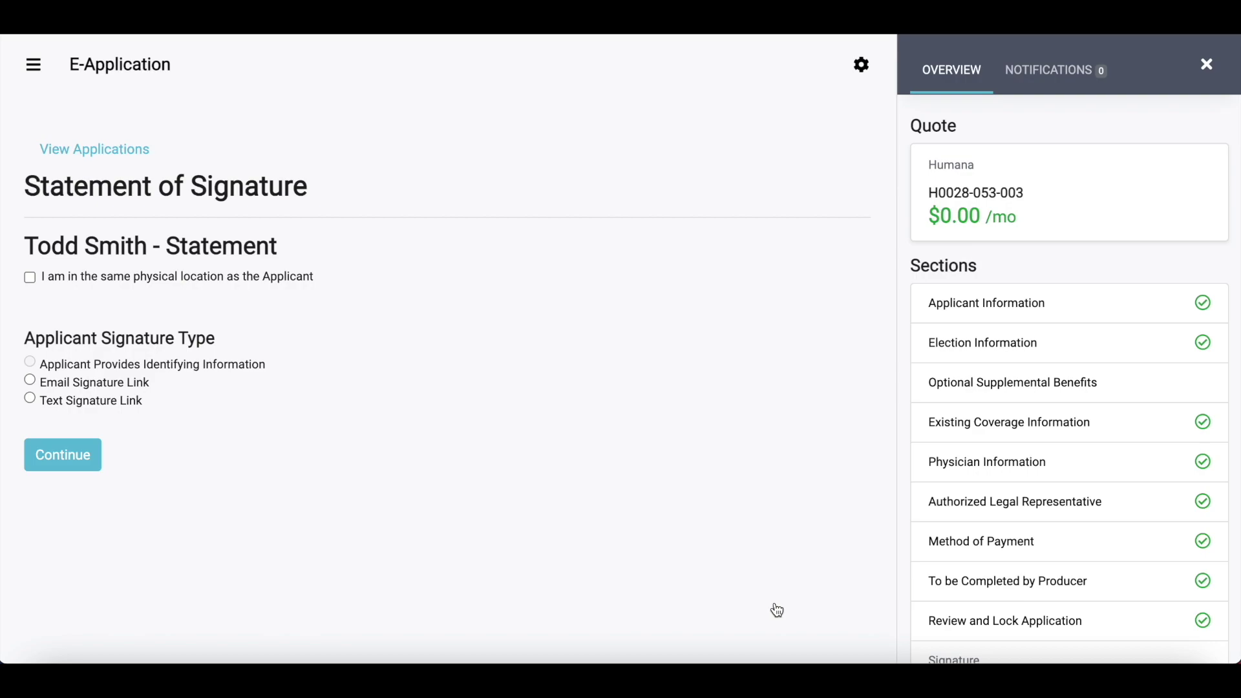
Confirm same physical location, choose identifying-information signing, and enter mother's maiden name and last four SSN digits
left_click(30, 277)
left_click(30, 362)
scroll(181, 414, "down", 1)
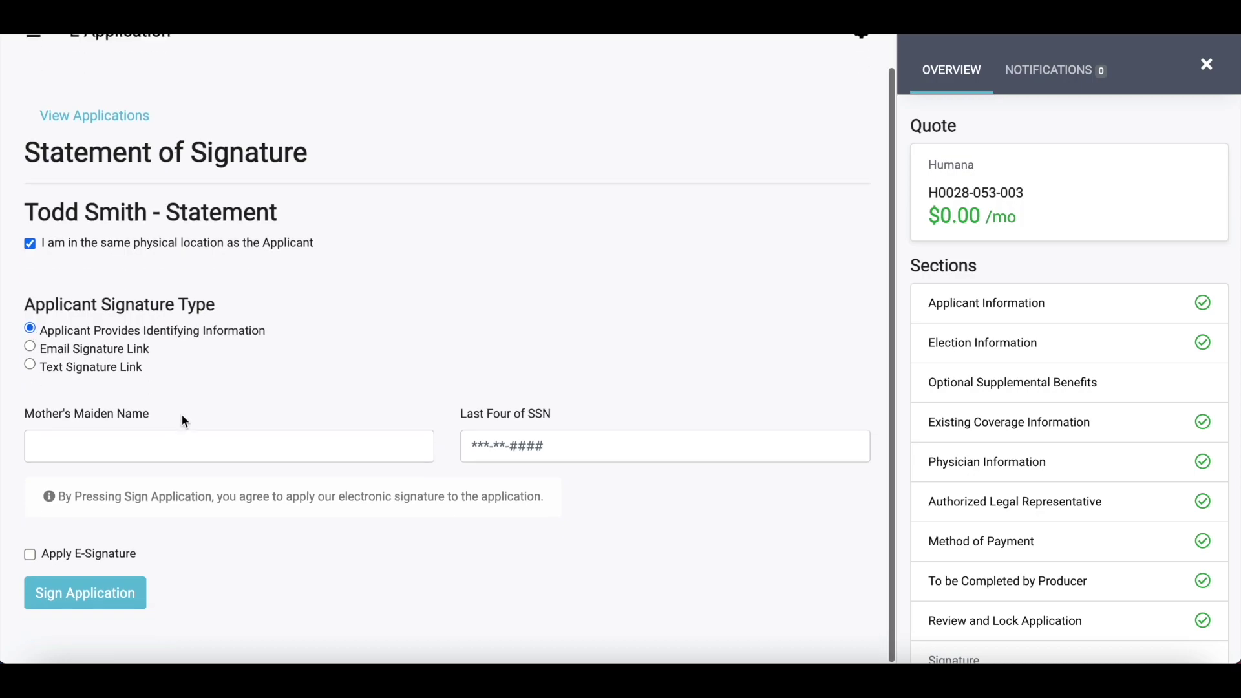
left_click(178, 443)
type("test")
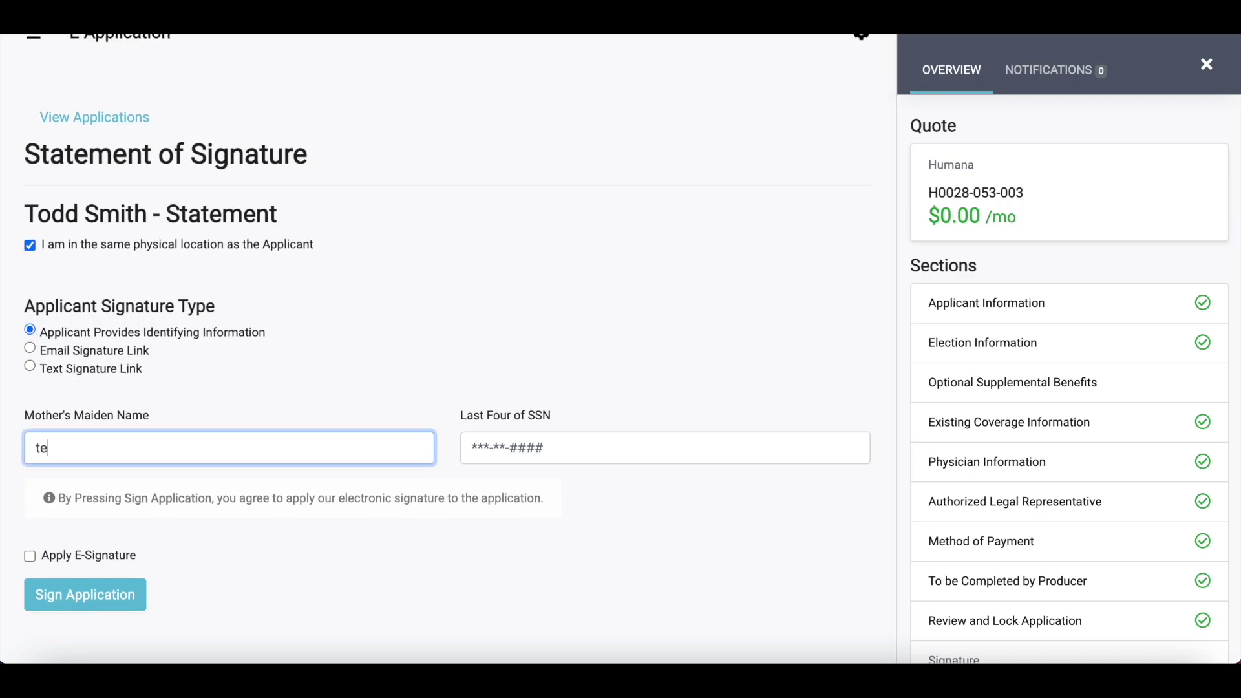
left_click(593, 443)
type("1234")
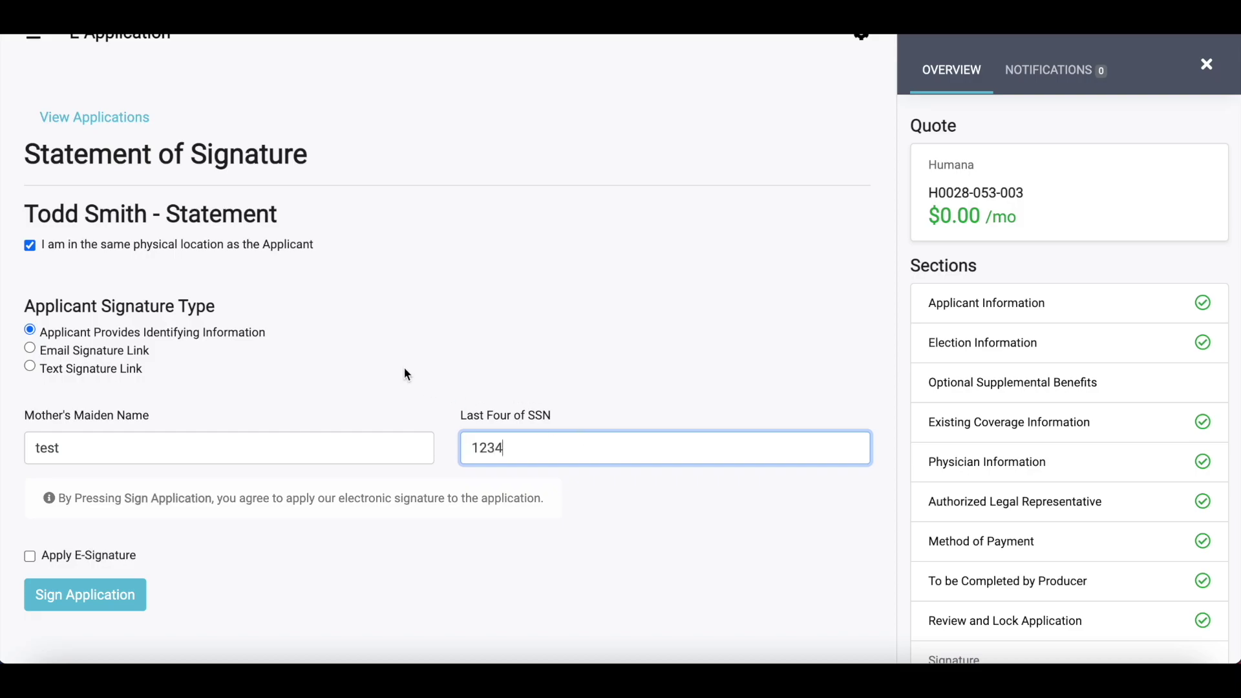
Switch the signature type to Email Signature Link, then to Text Signature Link
scroll(103, 377, "down", 1)
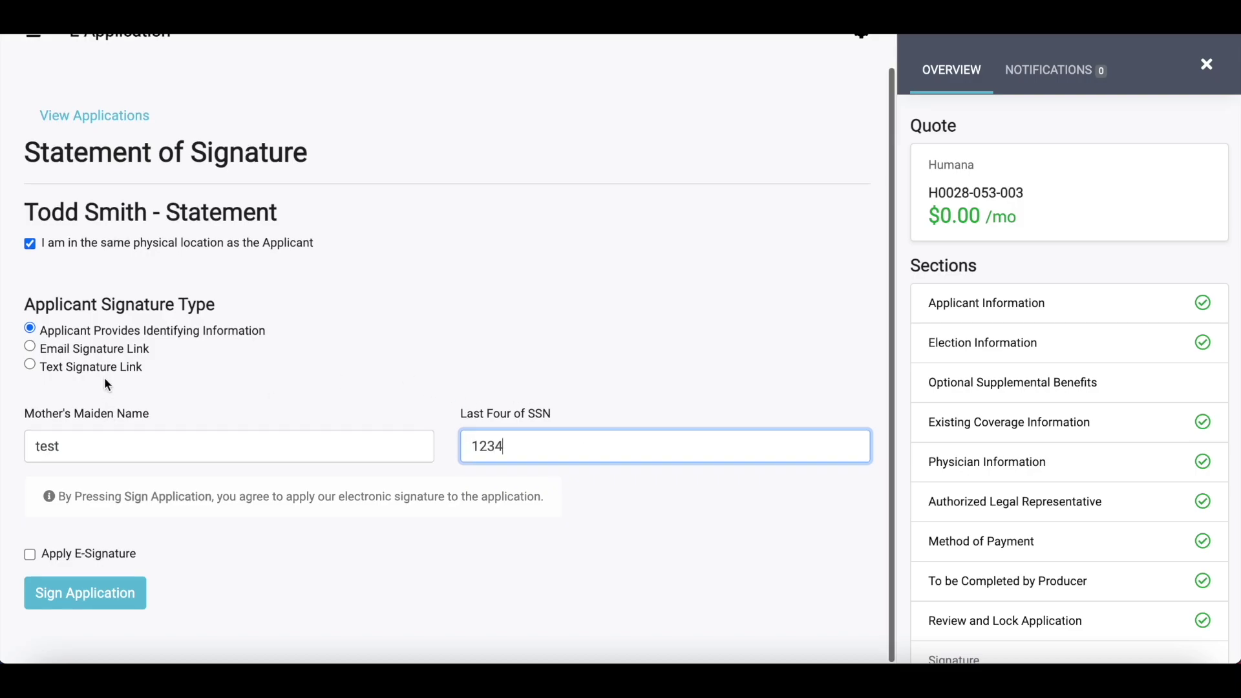
left_click(29, 347)
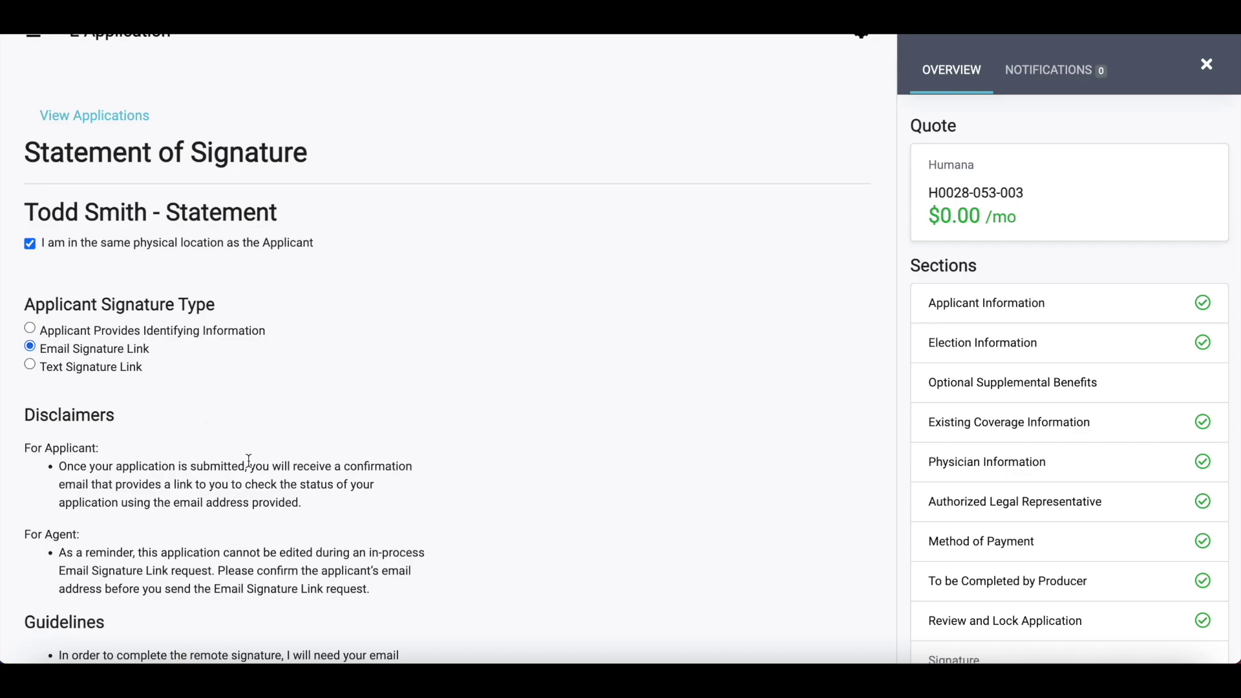
scroll(249, 461, "down", 3)
scroll(248, 461, "down", 1)
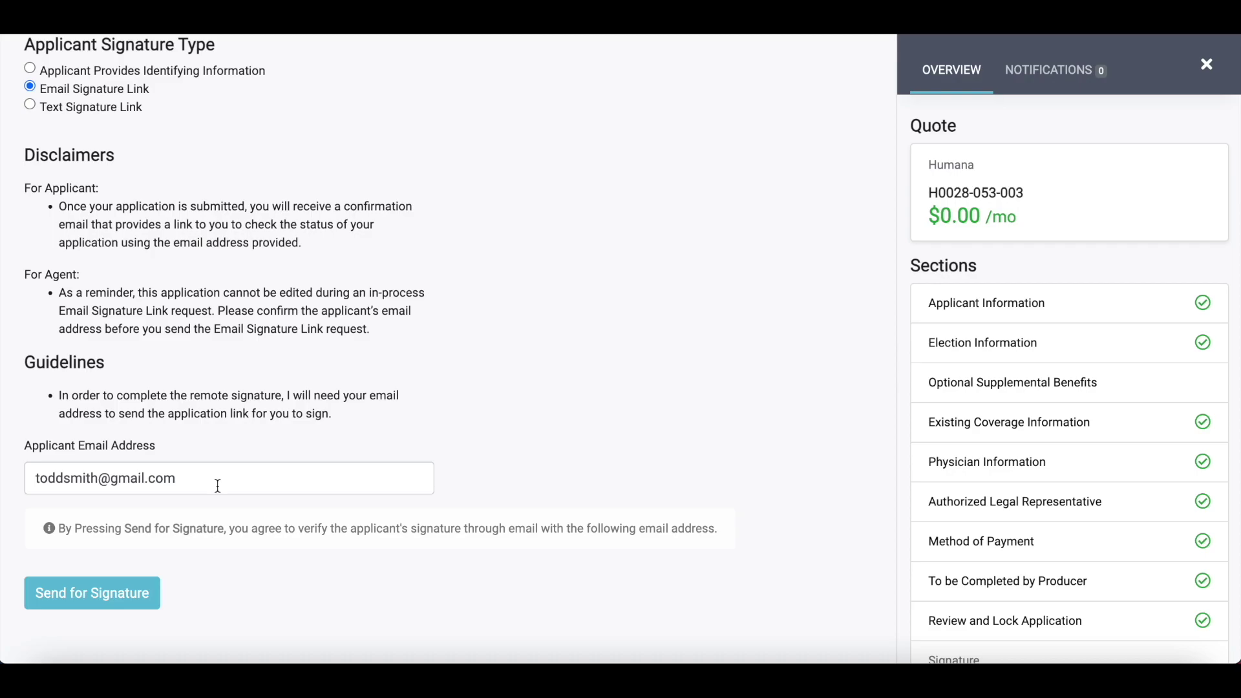
scroll(217, 485, "up", 5)
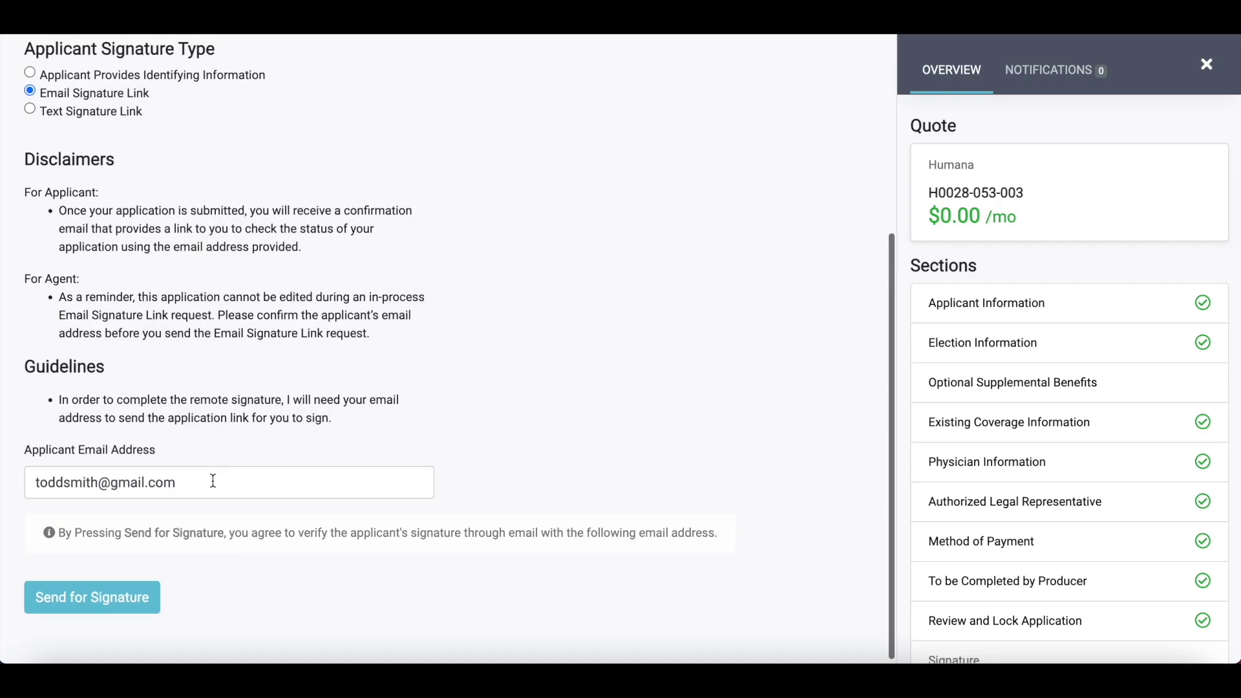
left_click(31, 398)
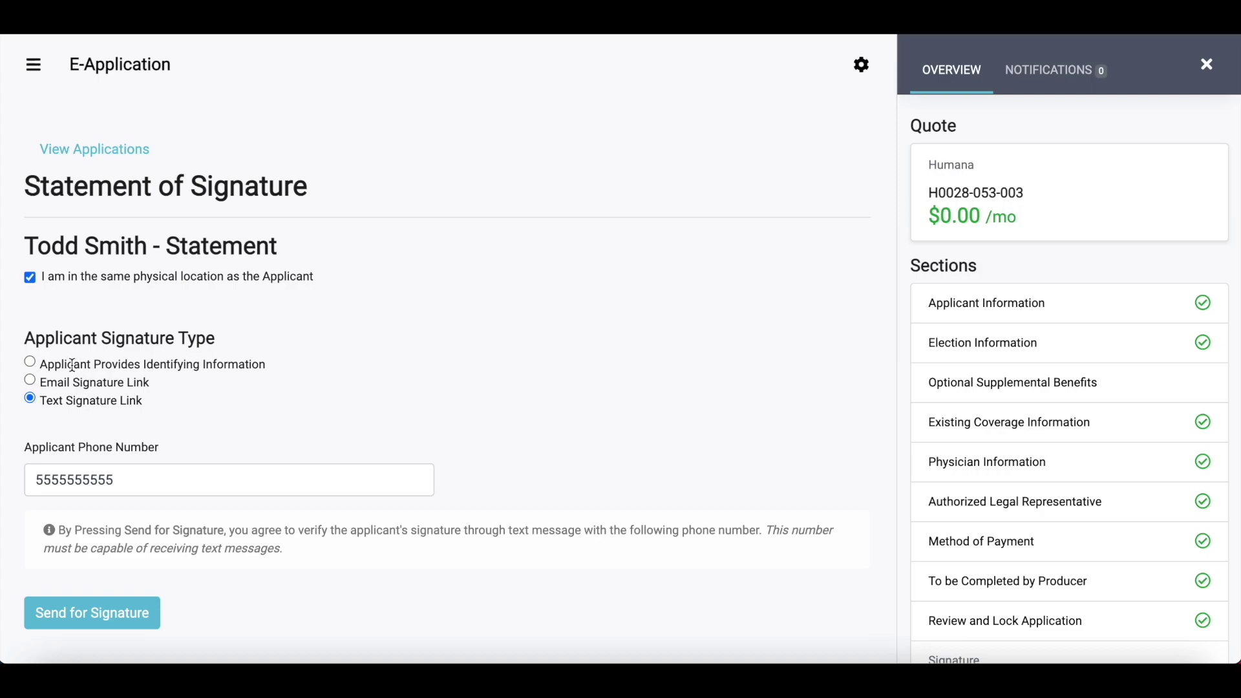
Return to Applicant Provides Identifying Information, apply the e-signature, and sign the application
left_click(39, 363)
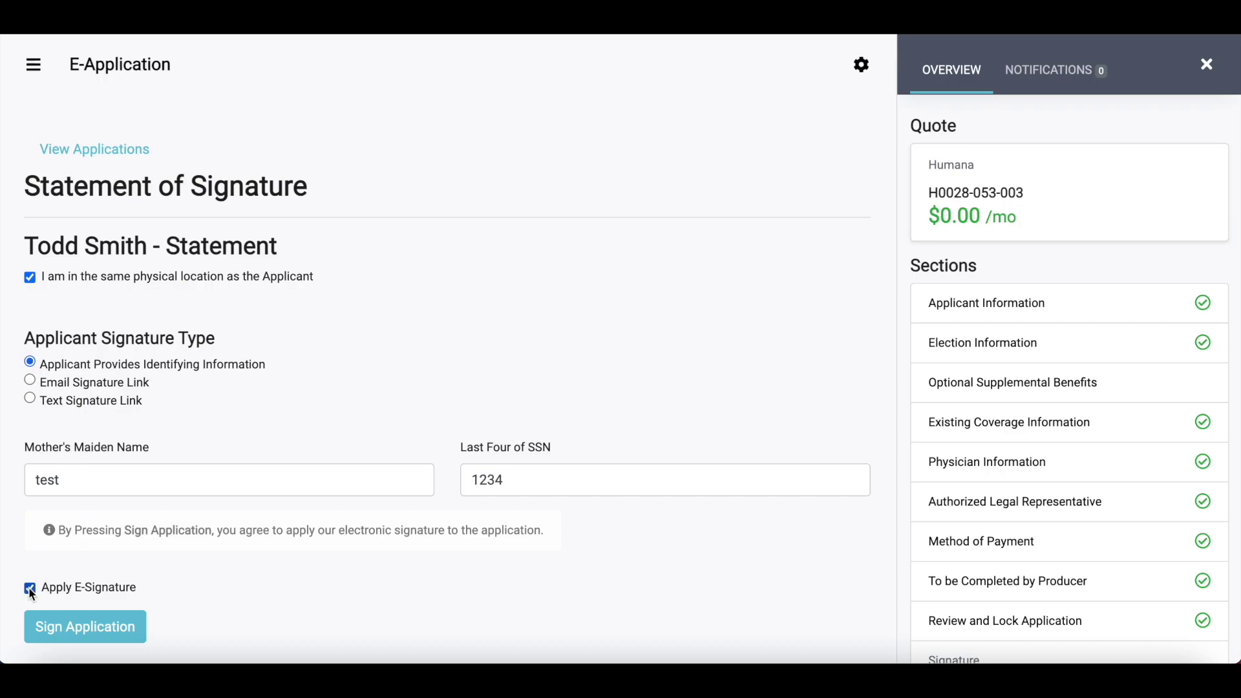
scroll(104, 582, "down", 1)
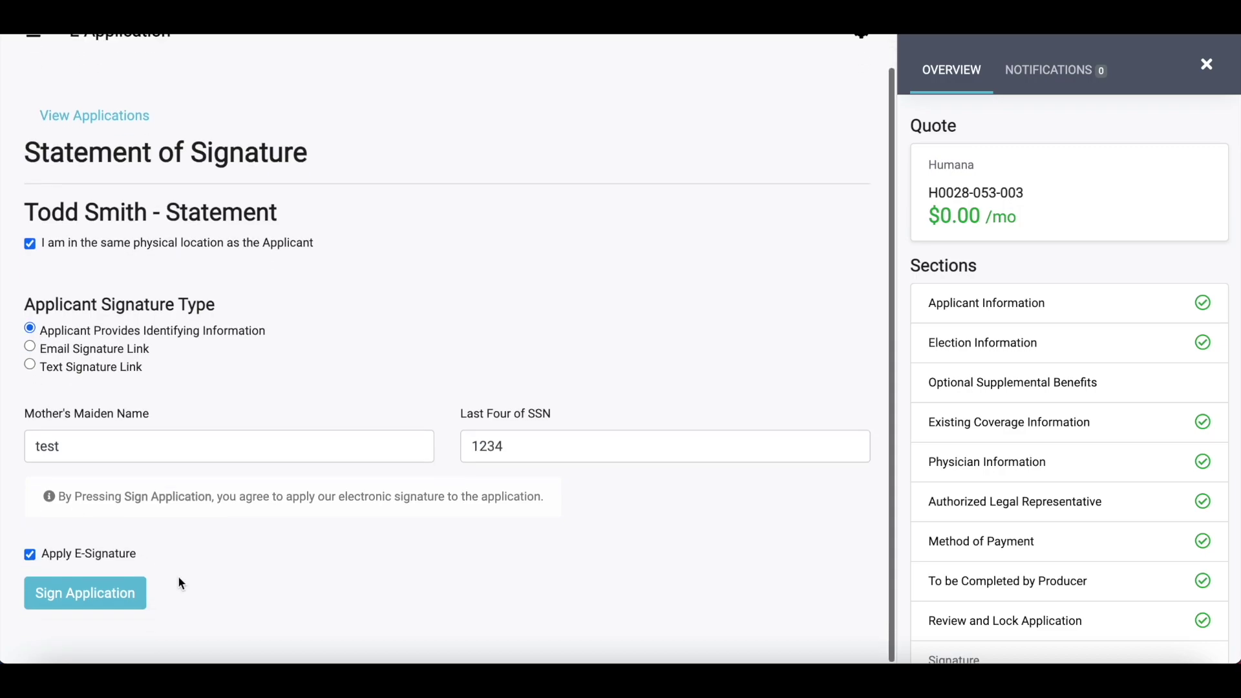
left_click(115, 597)
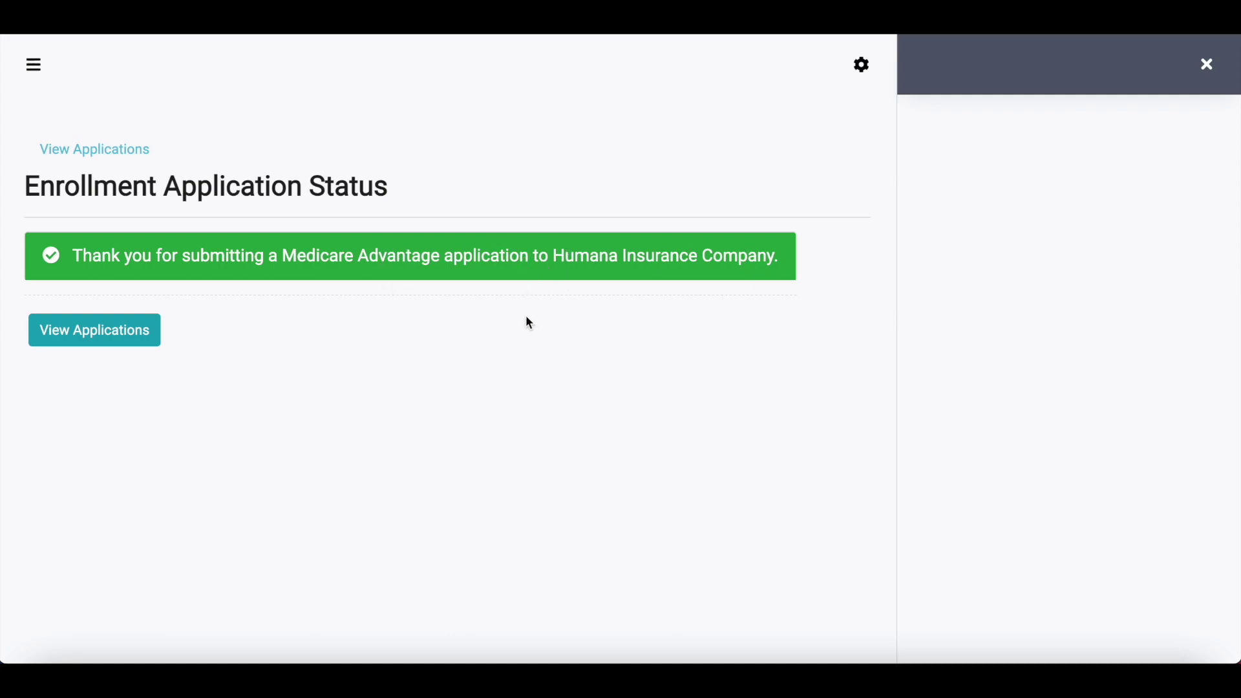
Open the top Humana Medicare Advantage, NE application marked Submitted from the Applications list
left_click(127, 335)
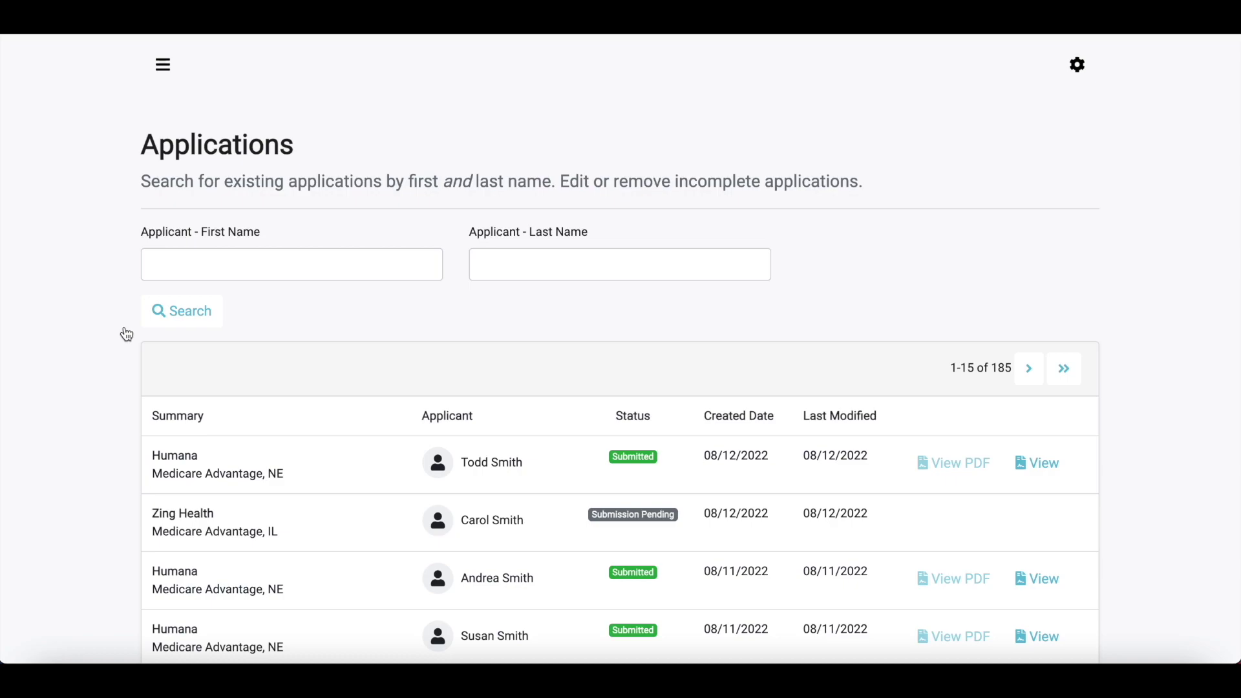
scroll(846, 290, "down", 3)
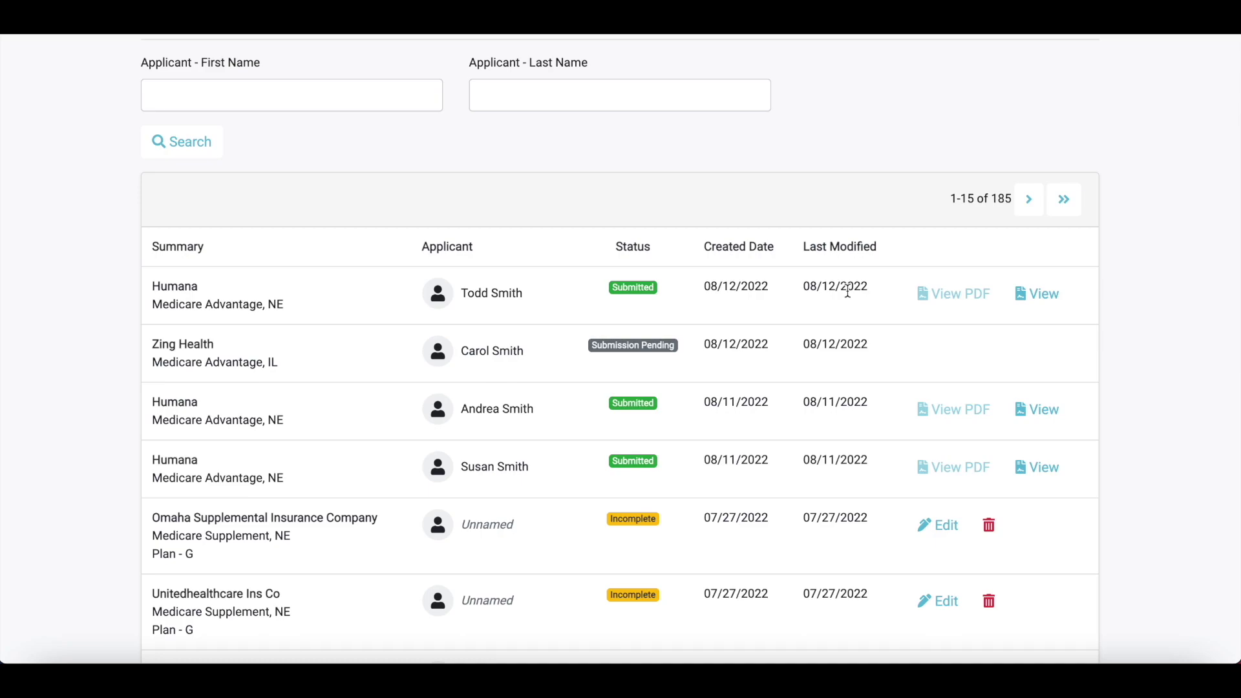
scroll(848, 291, "up", 3)
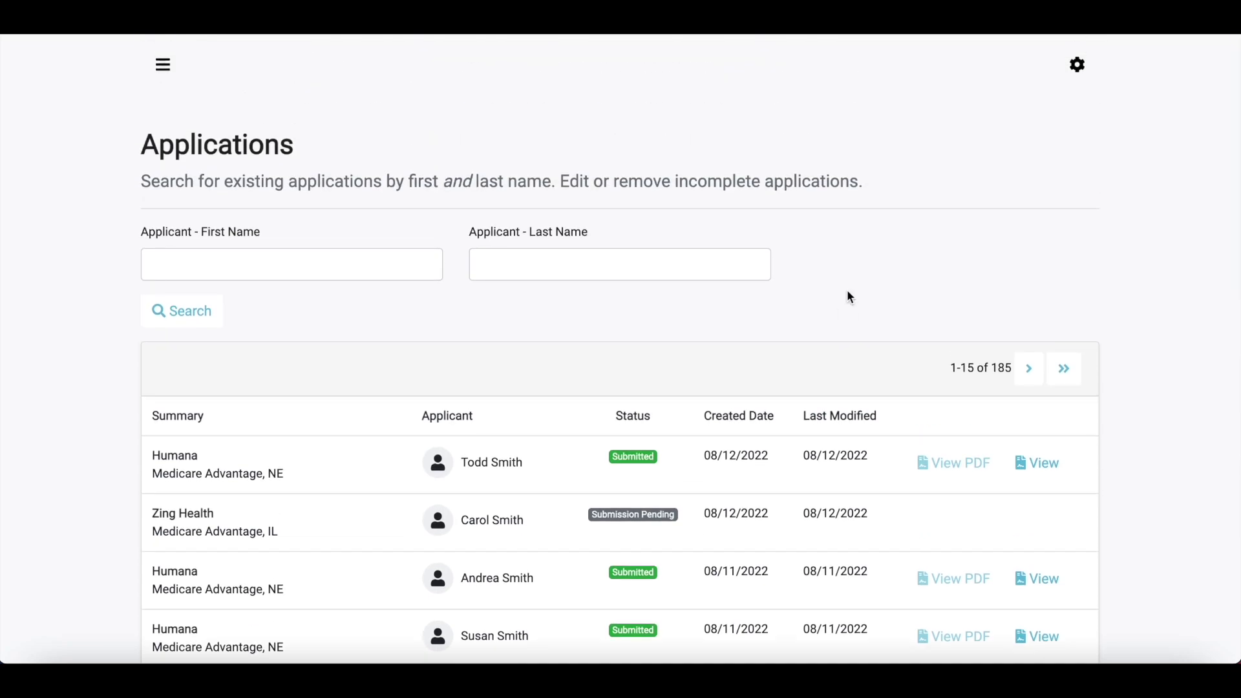
scroll(848, 293, "down", 2)
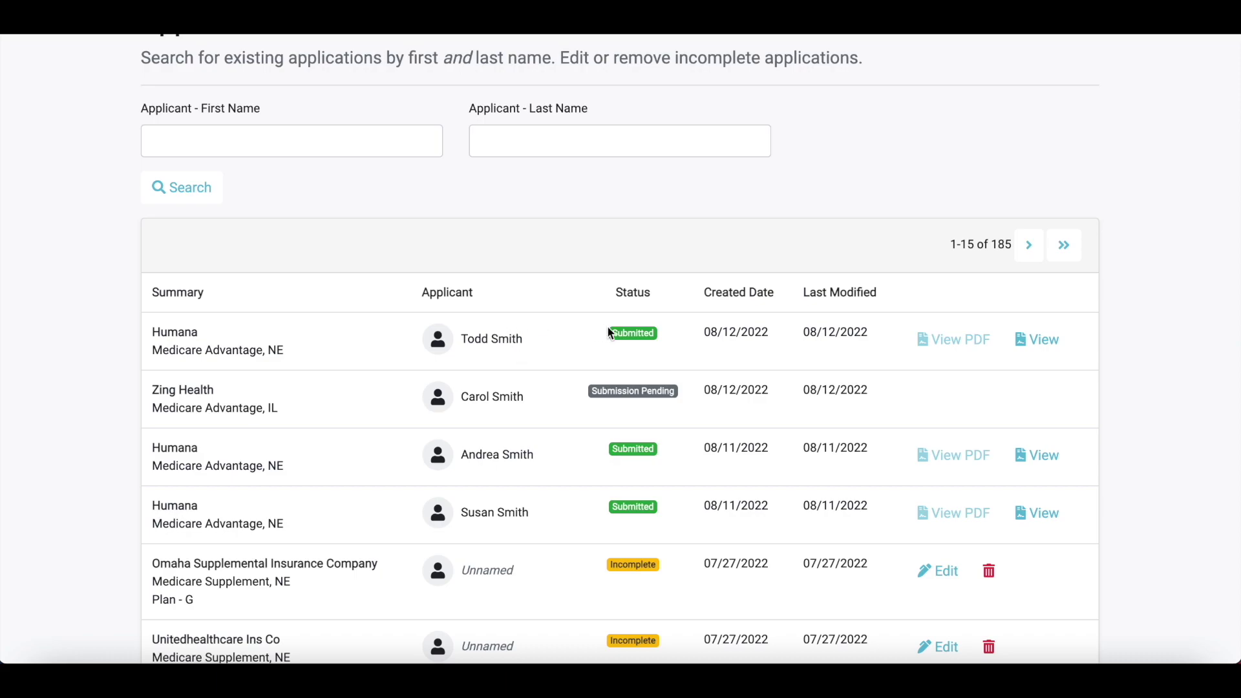
left_click(1048, 349)
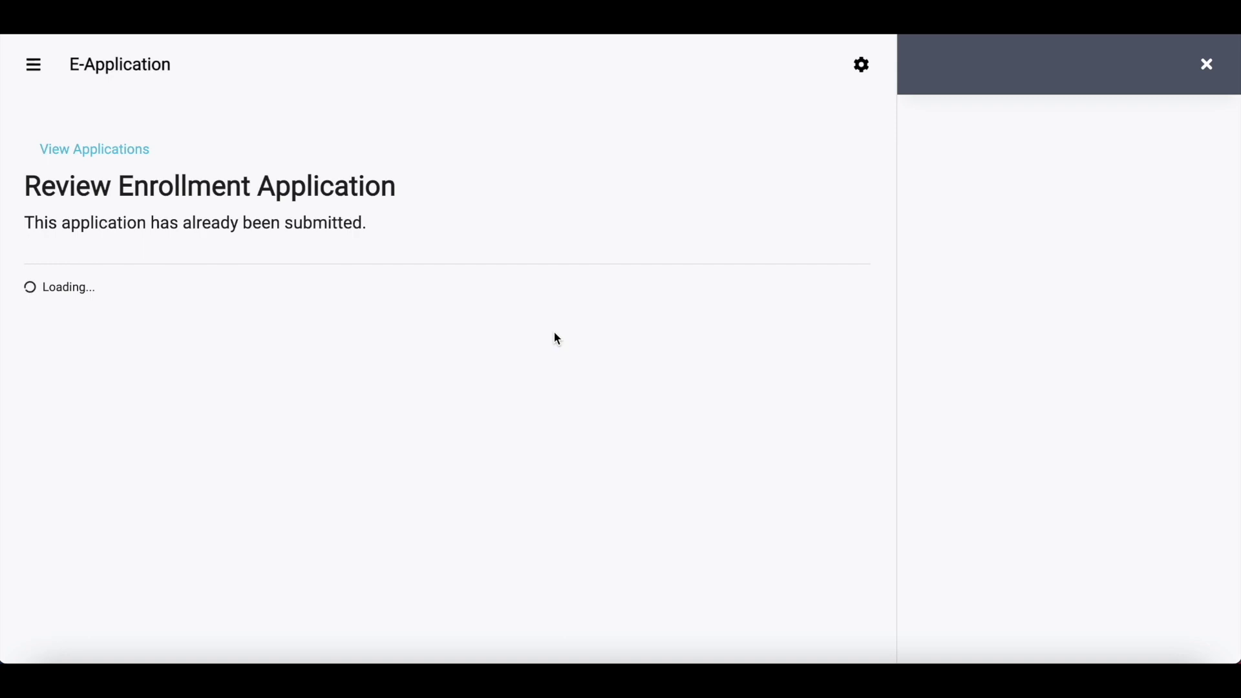
Leave the Humana review page for the Applications list, showing 185 applications with Humana's Submitted
scroll(554, 337, "down", 15)
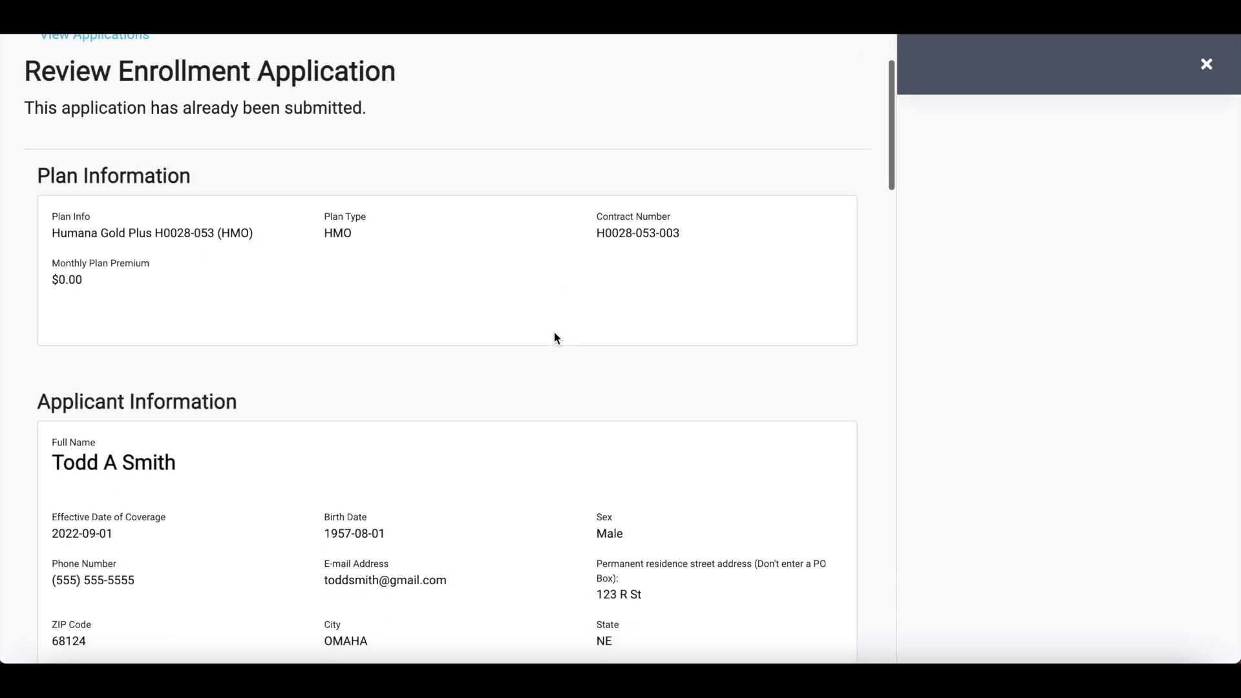
scroll(554, 333, "up", 15)
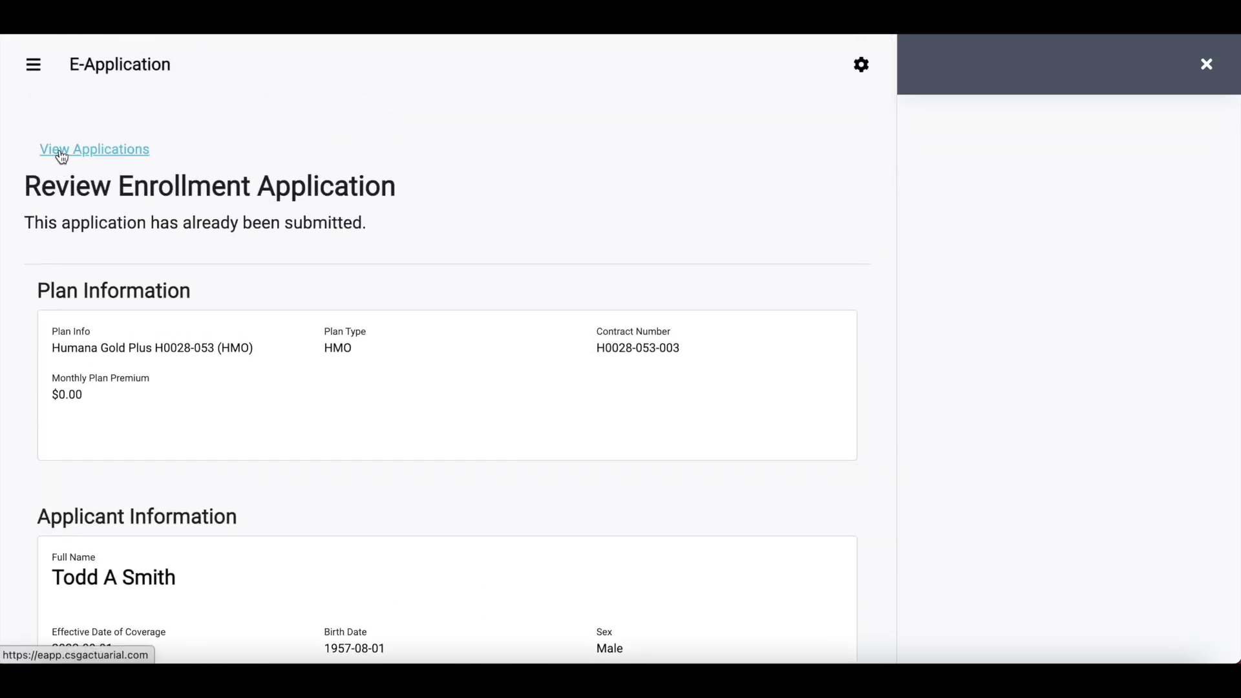
left_click(62, 156)
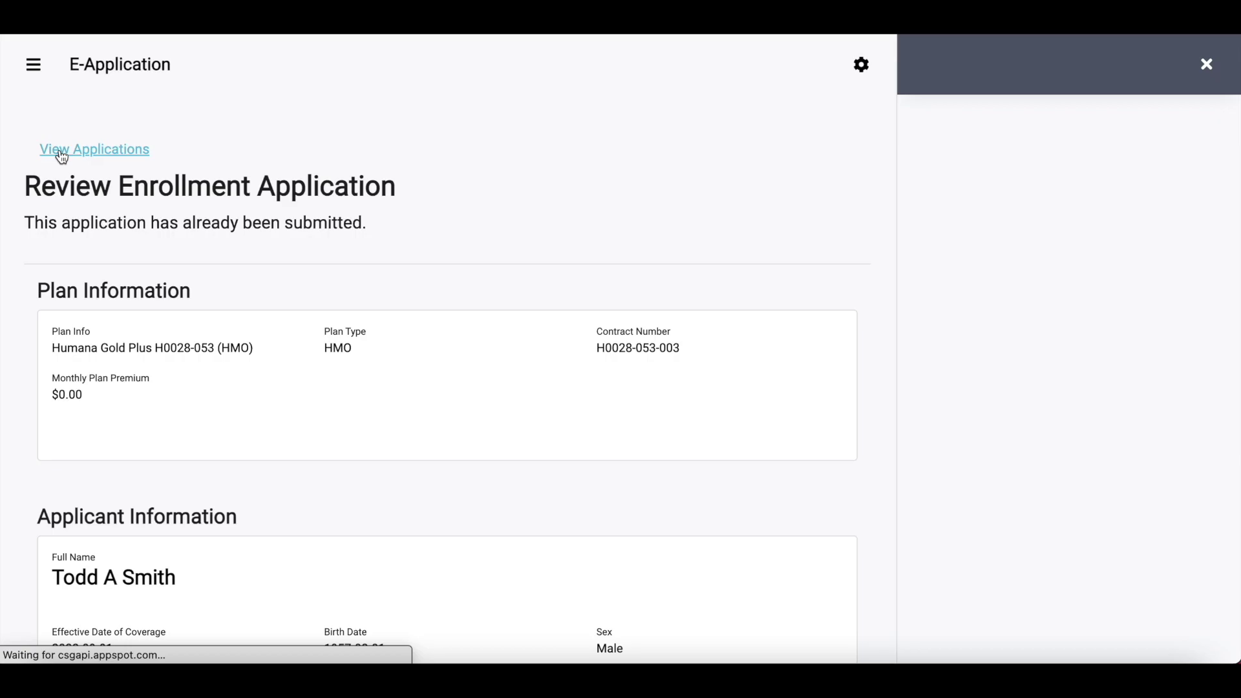
scroll(547, 505, "down", 1)
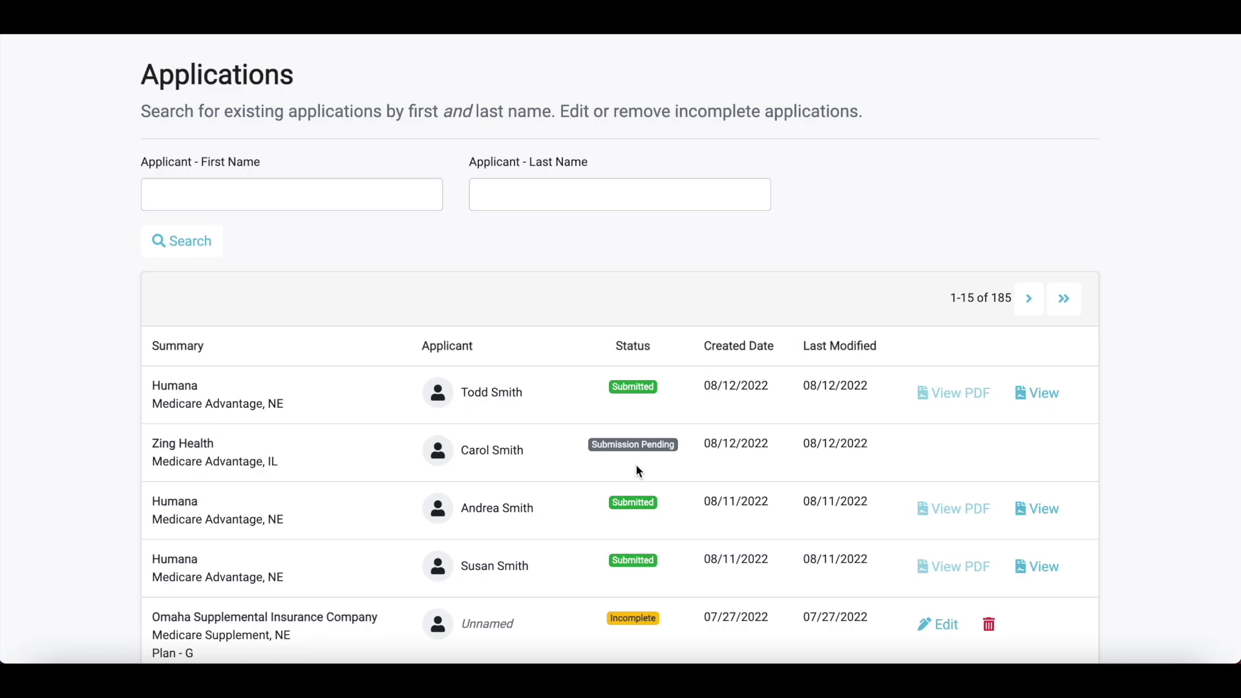
scroll(637, 470, "down", 3)
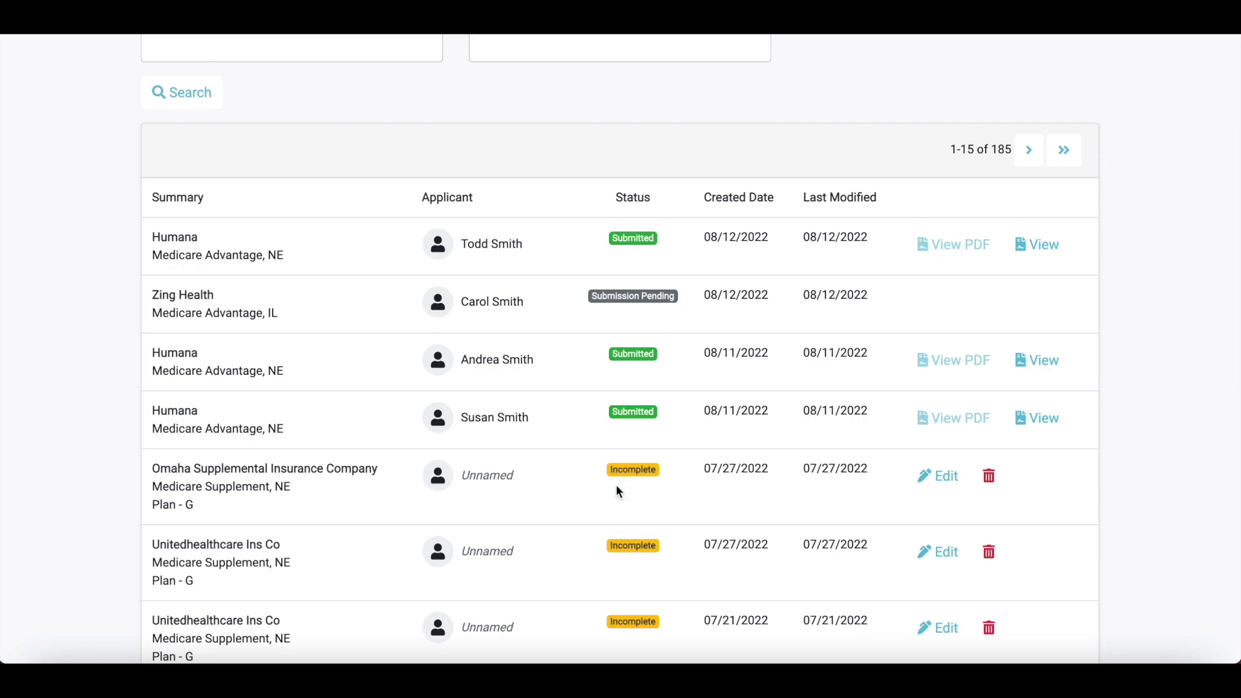
scroll(317, 571, "down", 6)
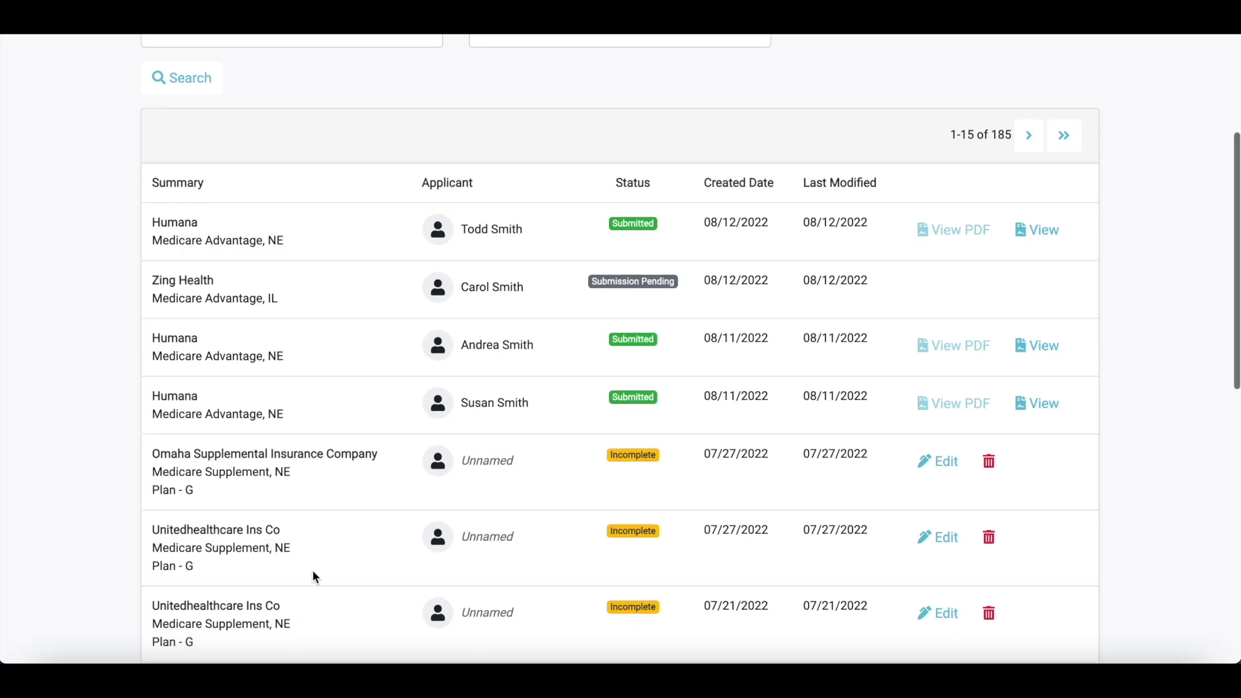
scroll(312, 570, "down", 3)
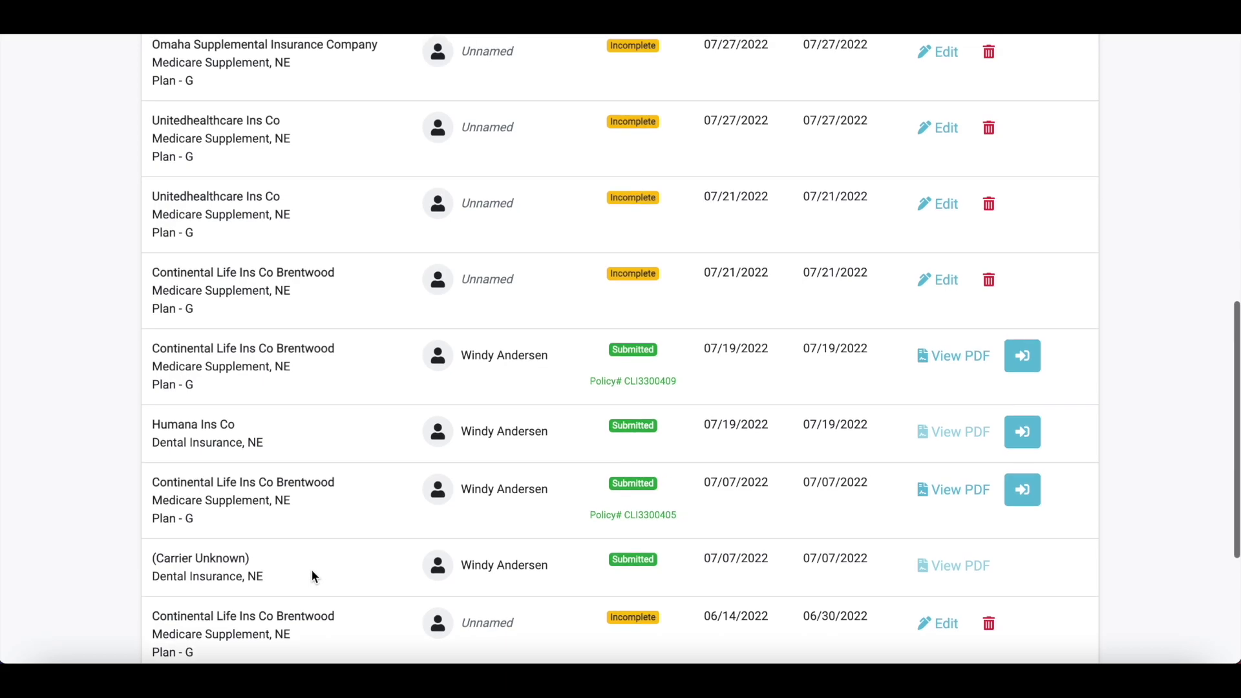
scroll(312, 575, "up", 2)
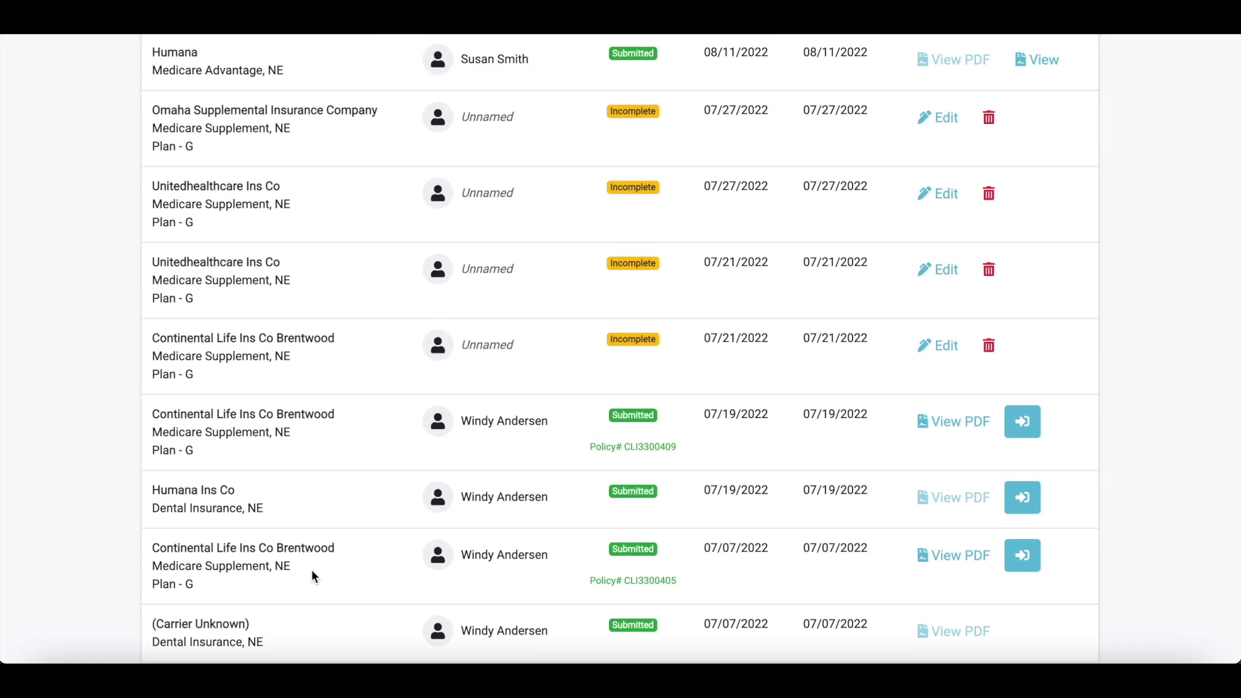